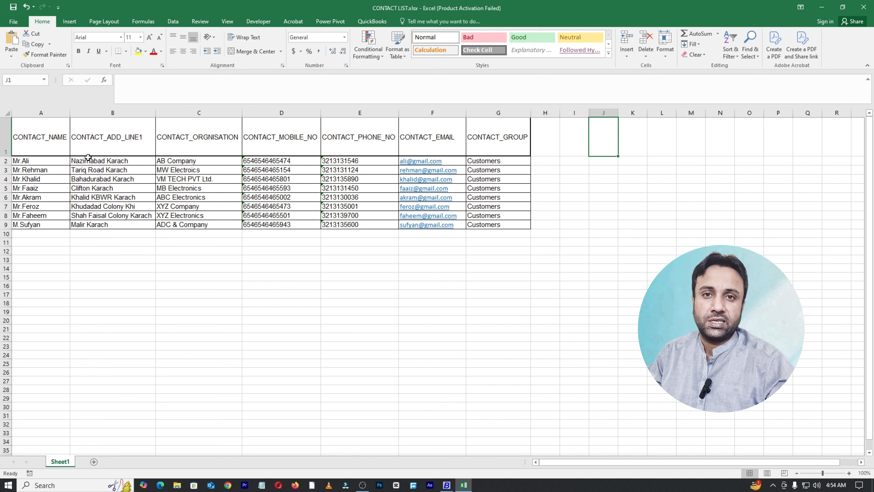
Review the header row and the contact records in CONTACT LIST.xlsx, and close the workbook.
left_click(346, 329)
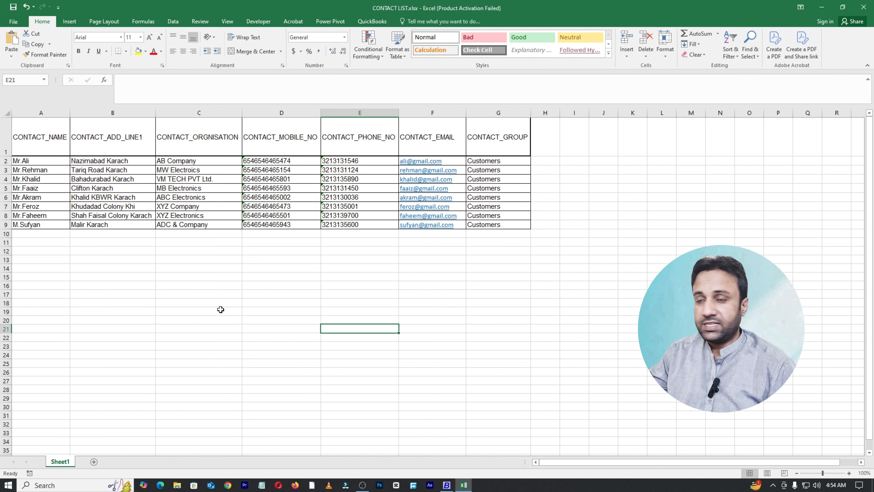
left_click_drag(40, 137, 498, 143)
left_click(142, 284)
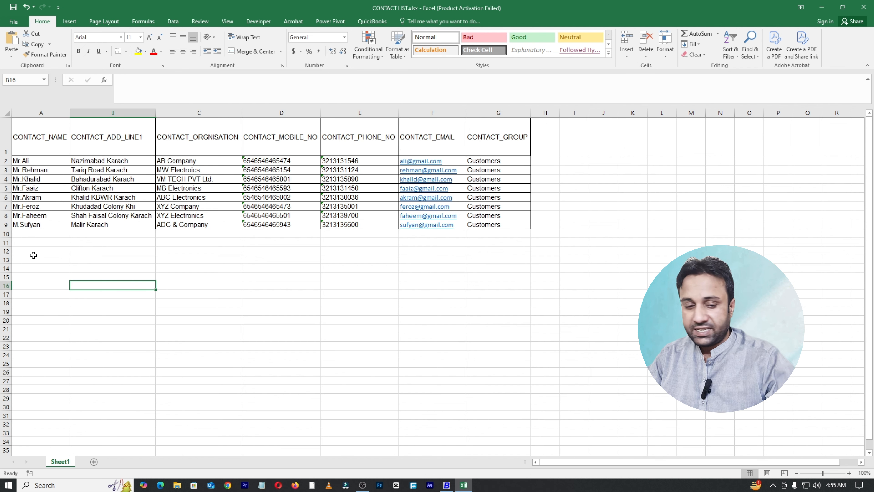
left_click_drag(34, 161, 509, 226)
left_click(513, 311)
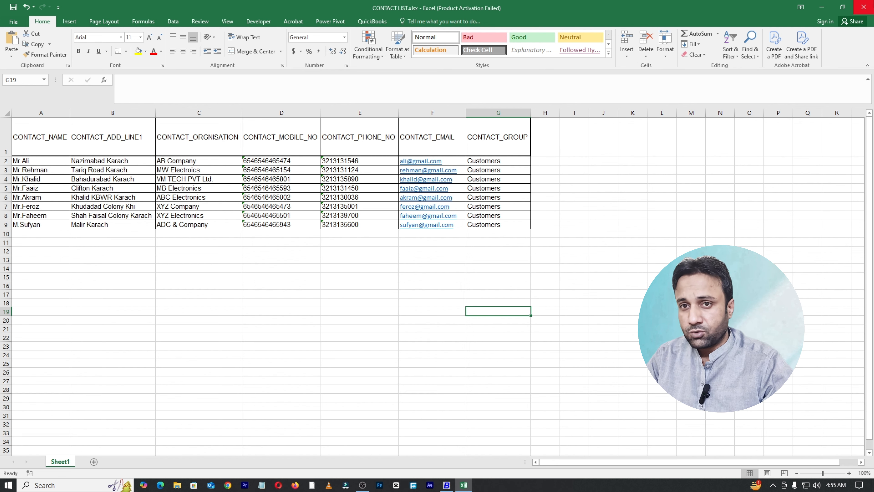
left_click(864, 7)
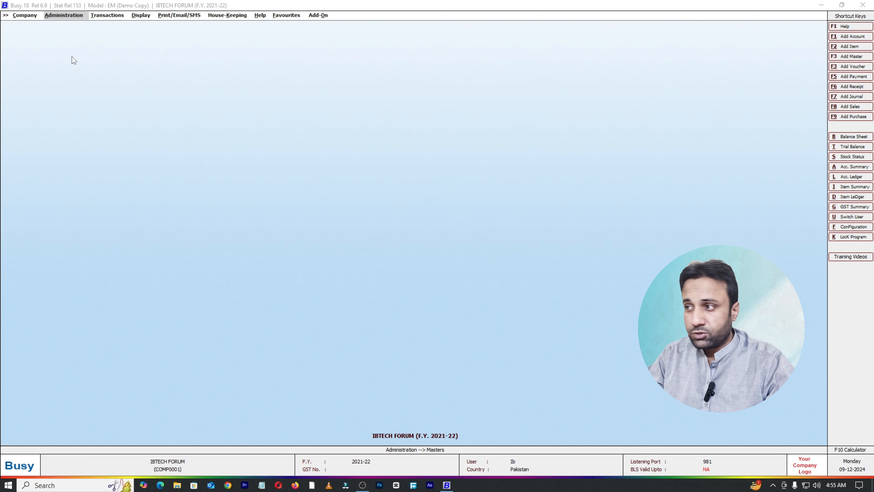
Open the Enquiry/Support Management feature options in Busy, save them with pre-sales and post-sales management enabled, and leave the configuration.
left_click(69, 17)
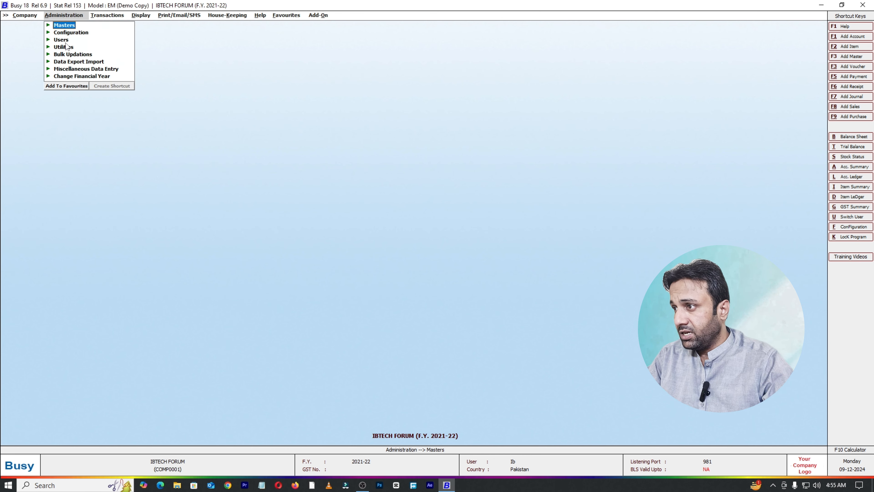
left_click(69, 34)
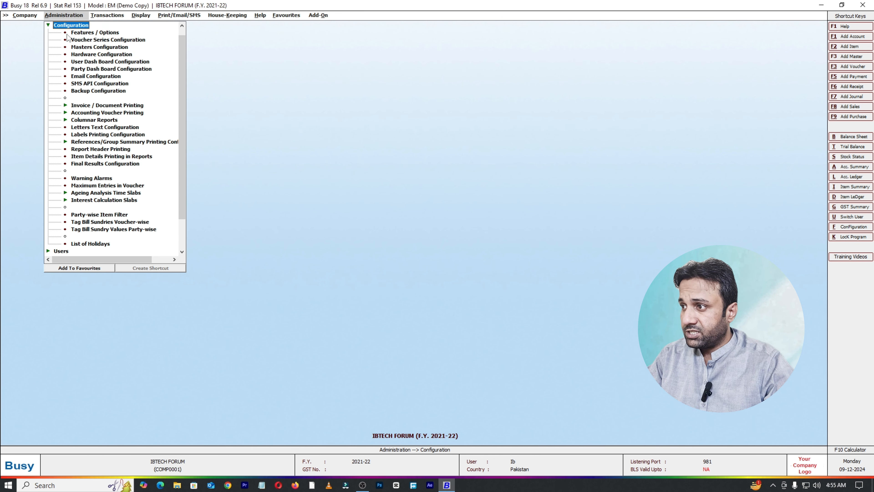
left_click(115, 32)
left_click(67, 246)
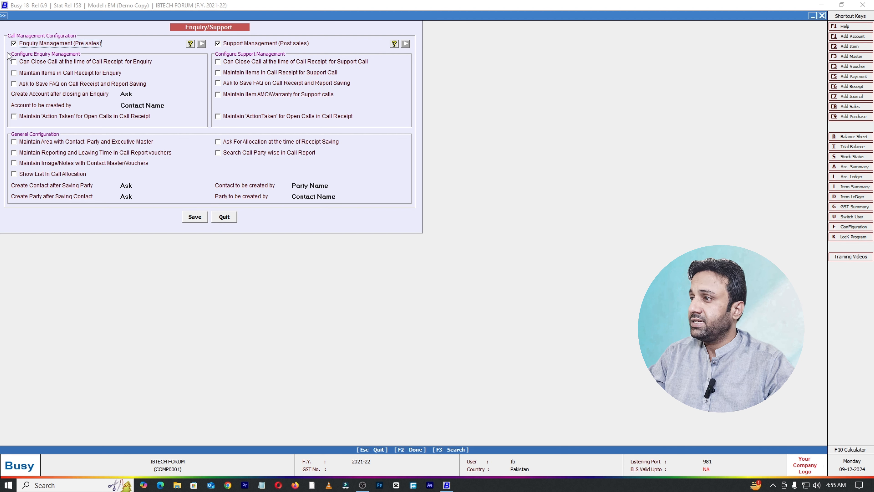
left_click(195, 218)
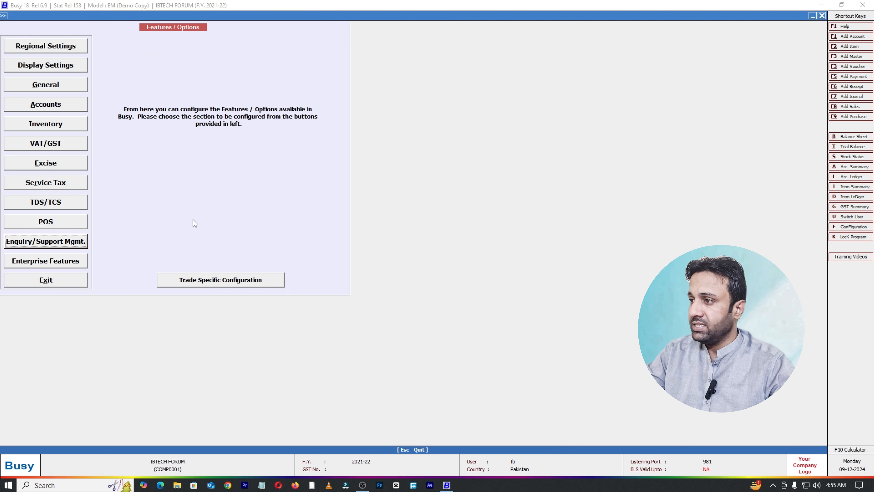
key("Escape")
key("Escape")
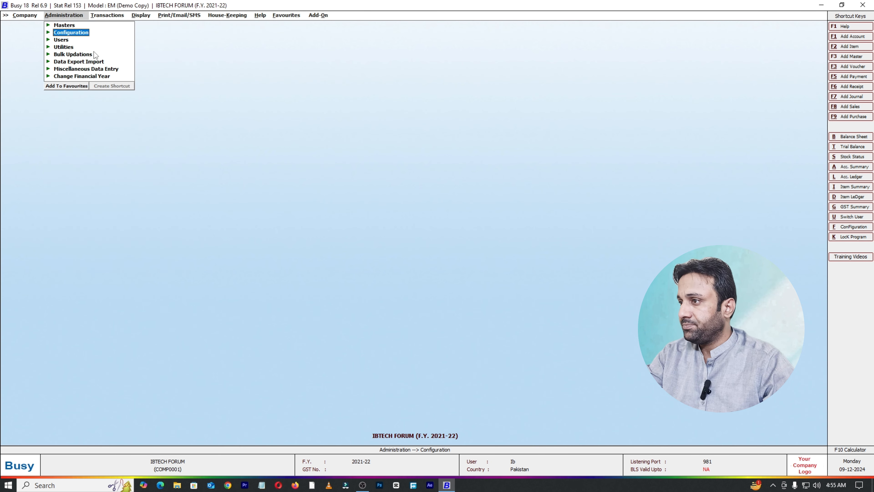
left_click(68, 26)
left_click(68, 26)
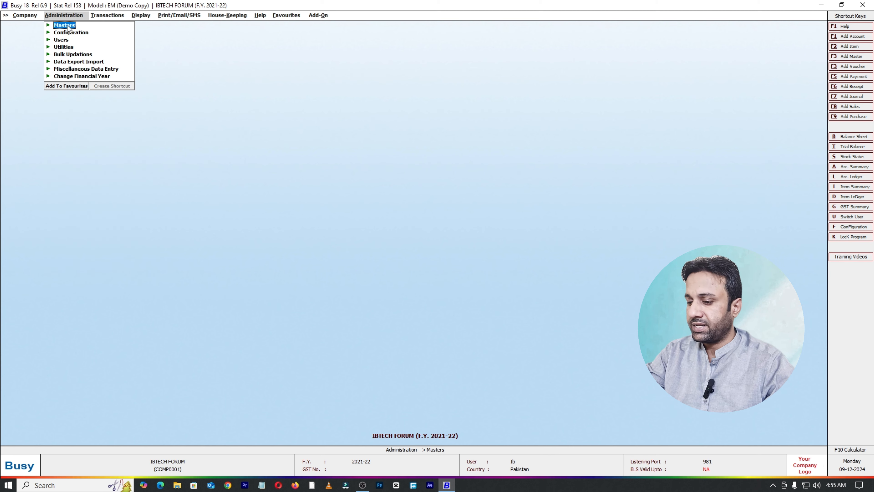
key("F2")
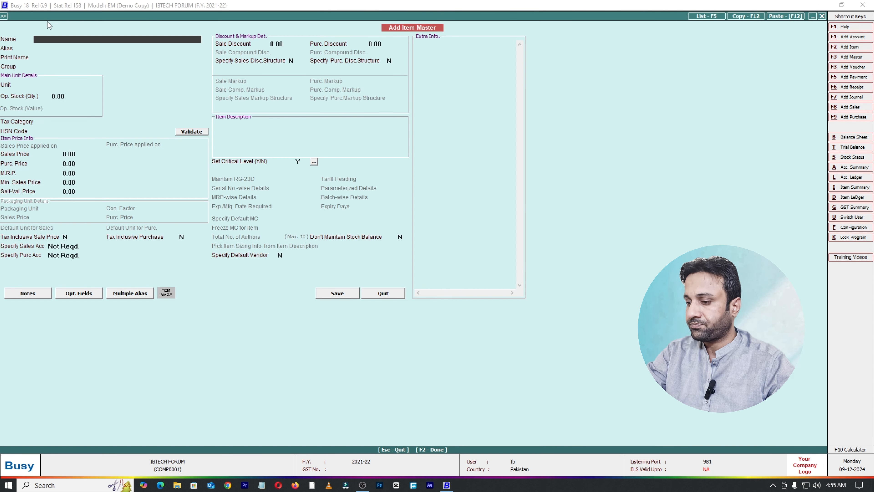
key("Escape")
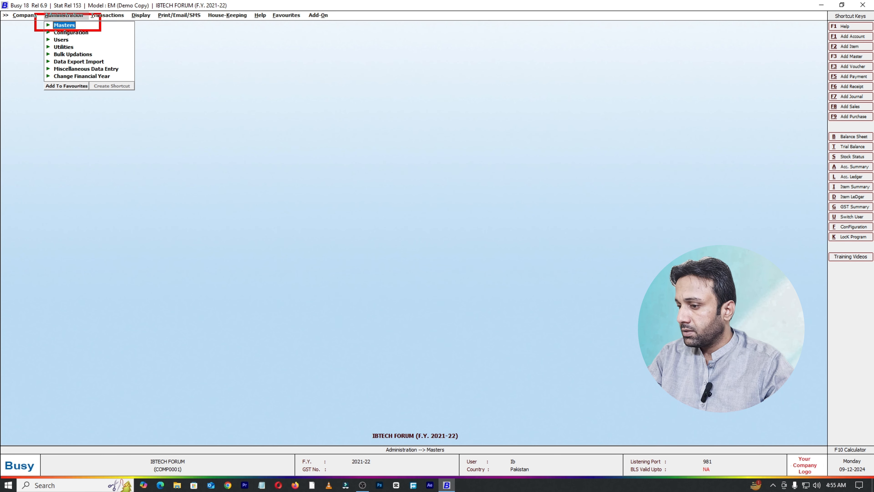
Open the entry form for adding a new contact master.
left_click(71, 27)
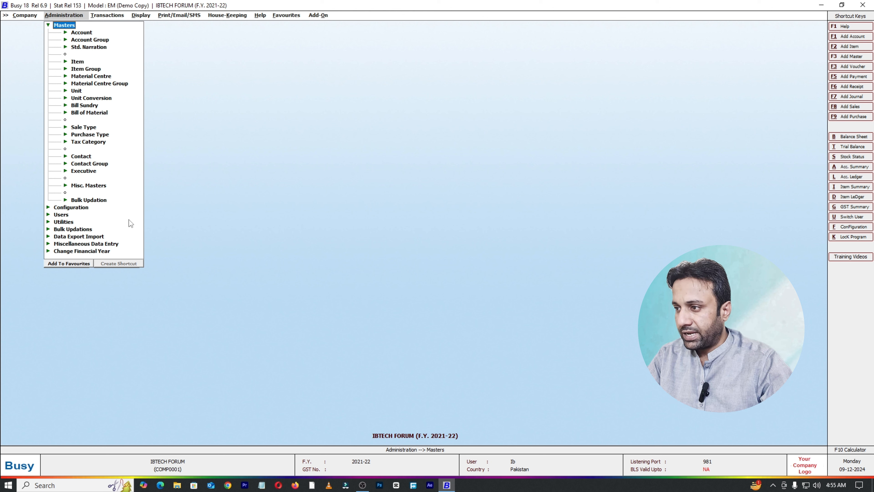
left_click(85, 157)
left_click(84, 157)
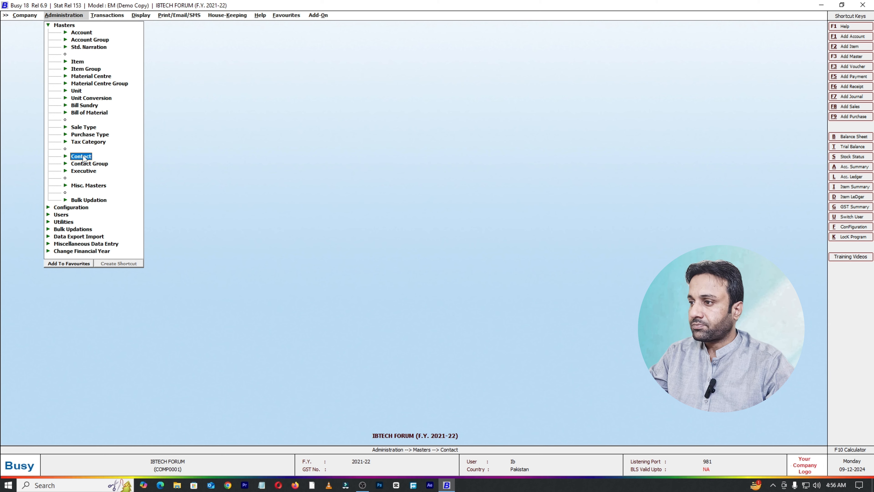
left_click(84, 156)
left_click(93, 164)
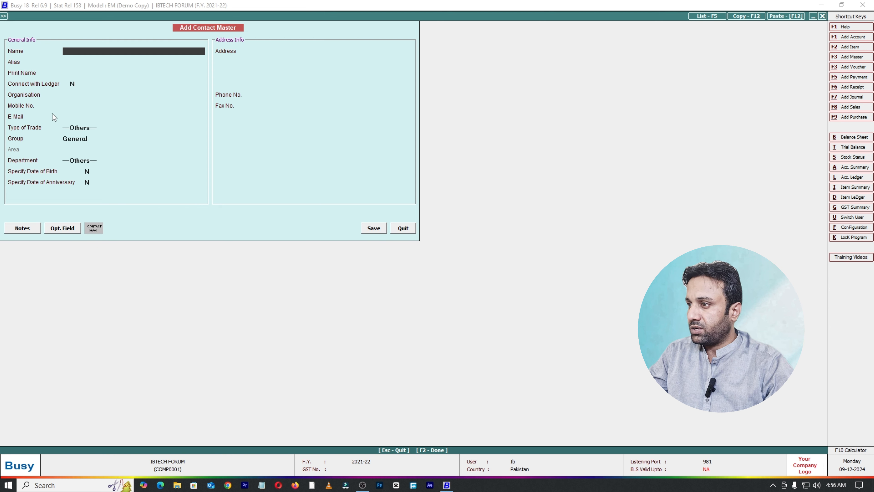
Examine the organisation, mobile number, e-mail and group fields of the new contact form, and quit it without saving.
left_click(98, 98)
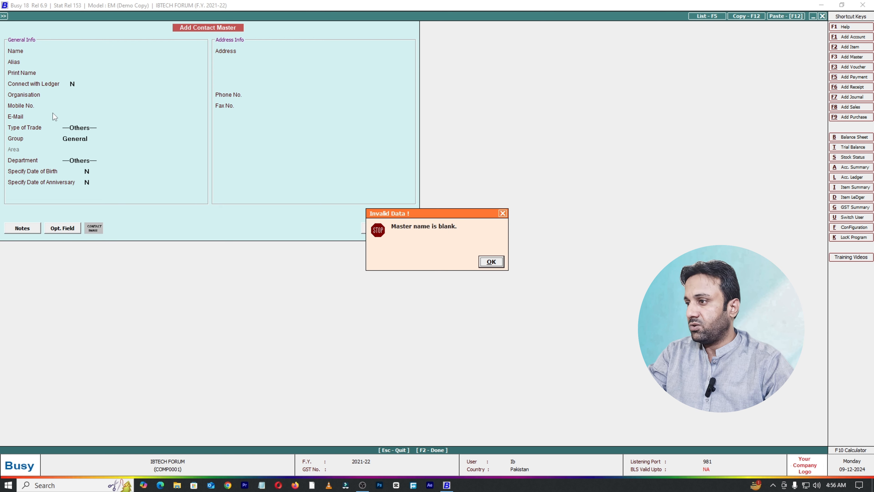
key("Return")
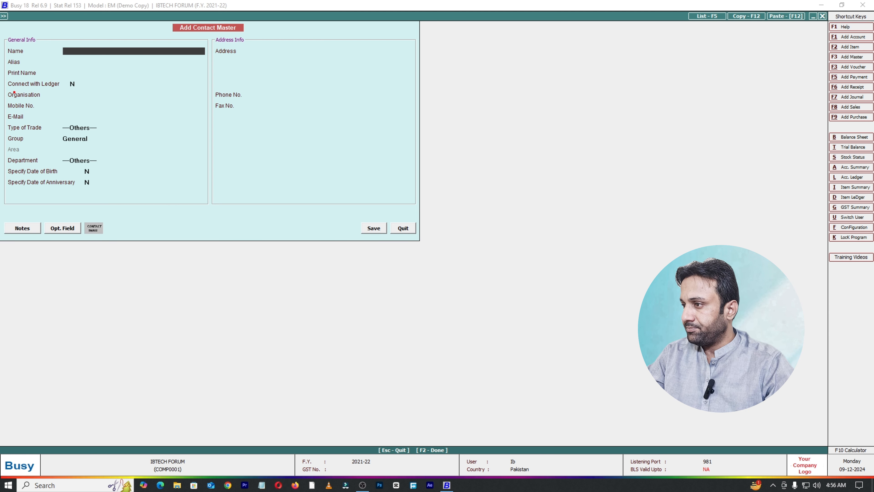
mouse_move(0, 96)
left_mouse_down()
mouse_move(58, 106)
mouse_move(17, 118)
mouse_move(58, 121)
left_mouse_up()
left_click_drag(1, 120, 133, 137)
key("Escape")
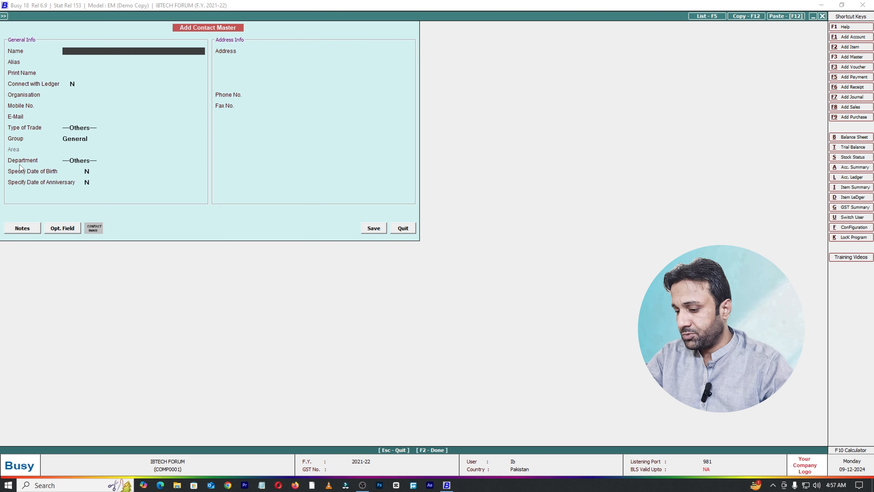
key("ctrl+2")
mouse_move(3, 133)
left_mouse_down()
mouse_move(110, 151)
mouse_move(150, 154)
mouse_move(148, 143)
left_mouse_up()
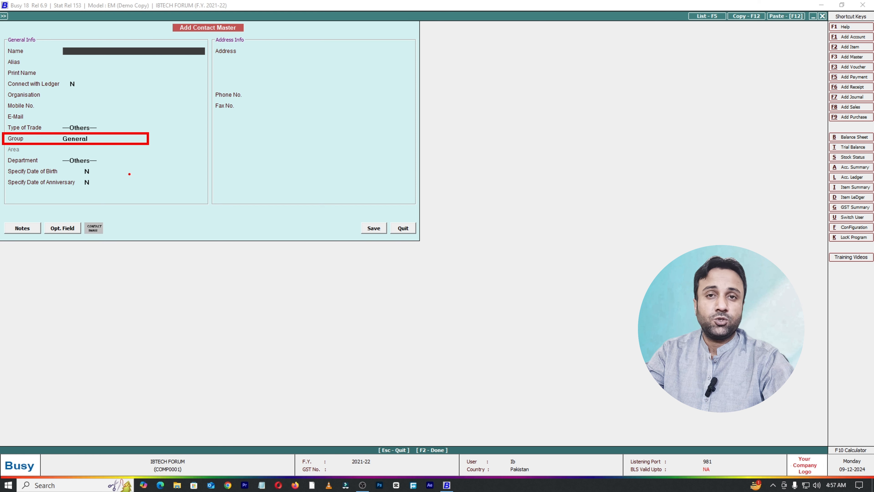
key("Escape")
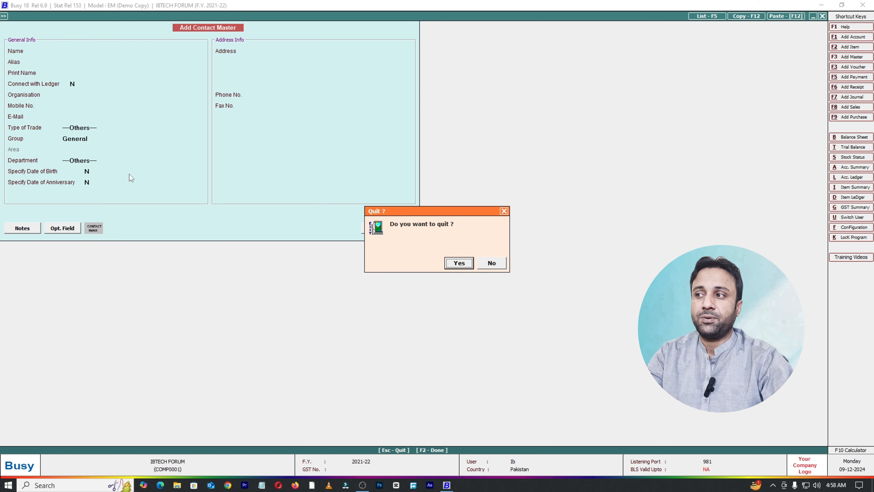
key("Return")
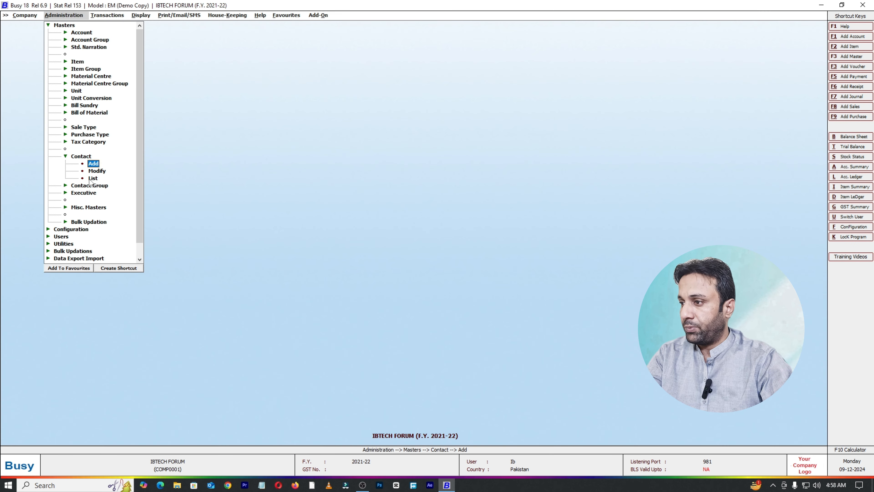
View the standard-format list of contacts for the General group, close it, and choose the configurable hierarchical format.
left_click(92, 179)
left_click(380, 261)
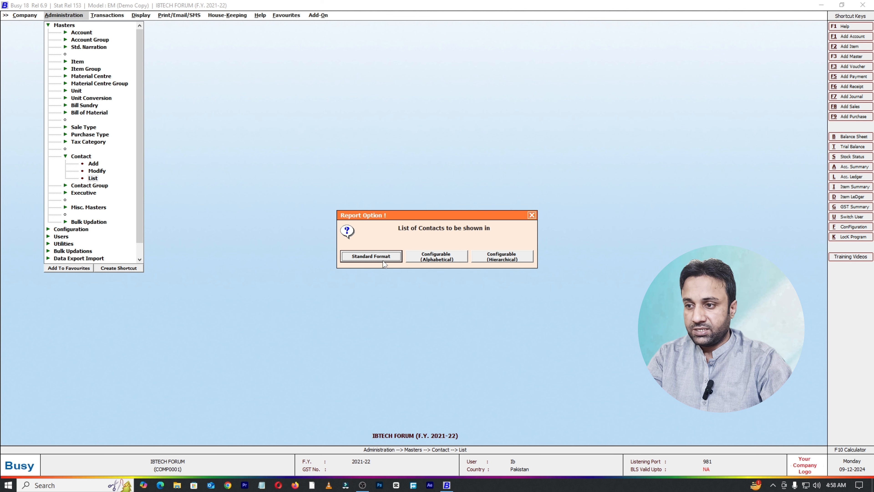
left_click(383, 261)
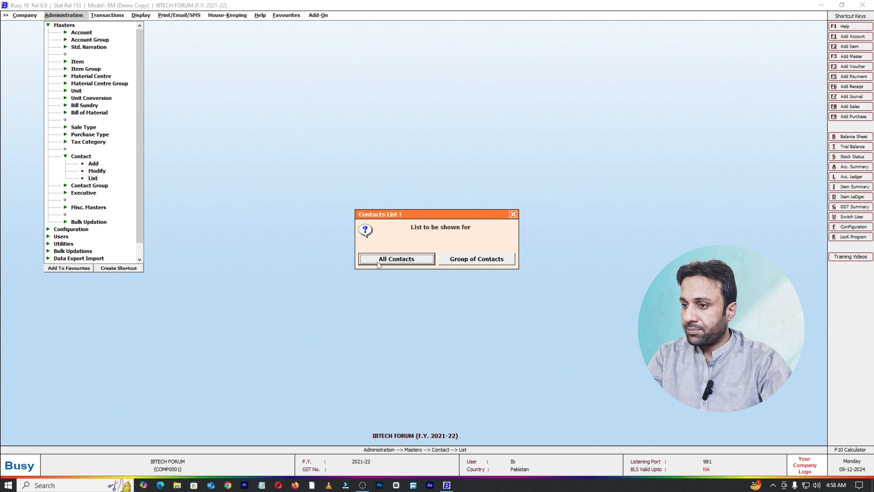
left_click(468, 263)
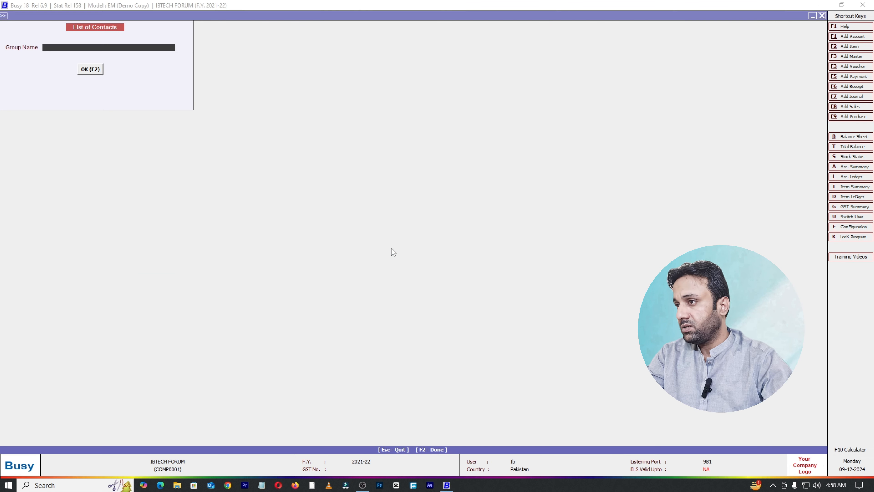
type("ge")
key("Return")
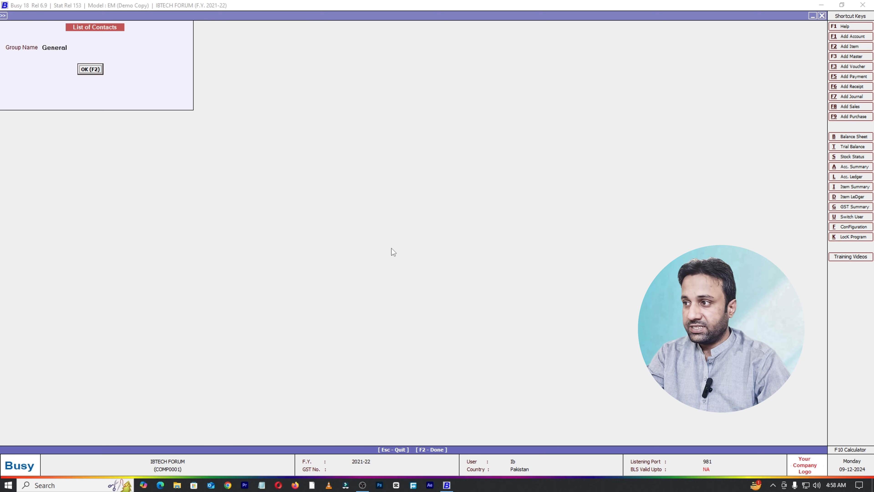
key("Return")
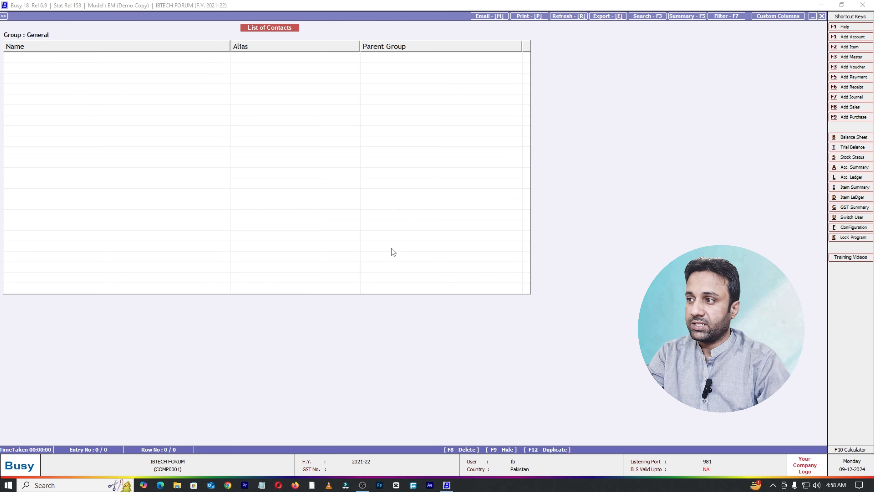
key("Escape")
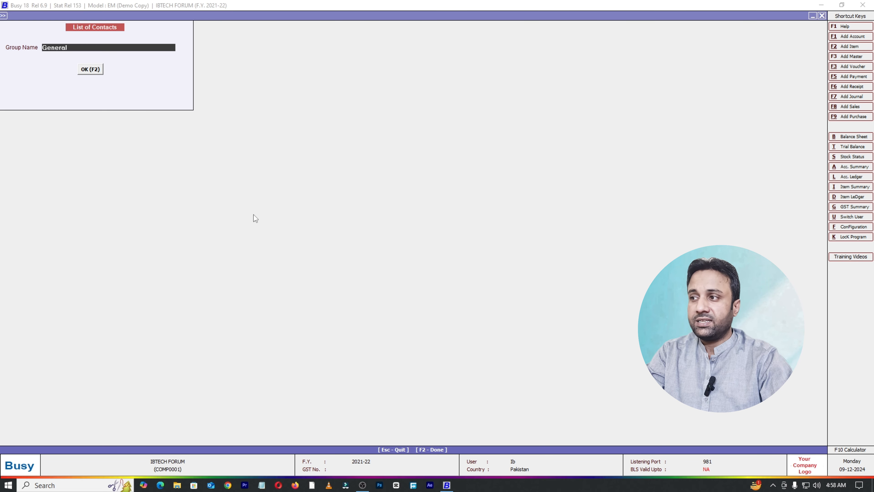
key("Escape")
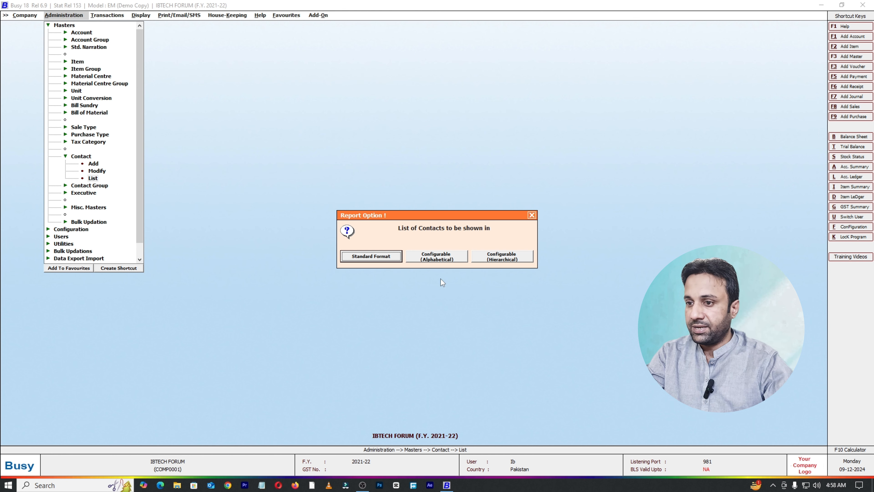
left_click(508, 261)
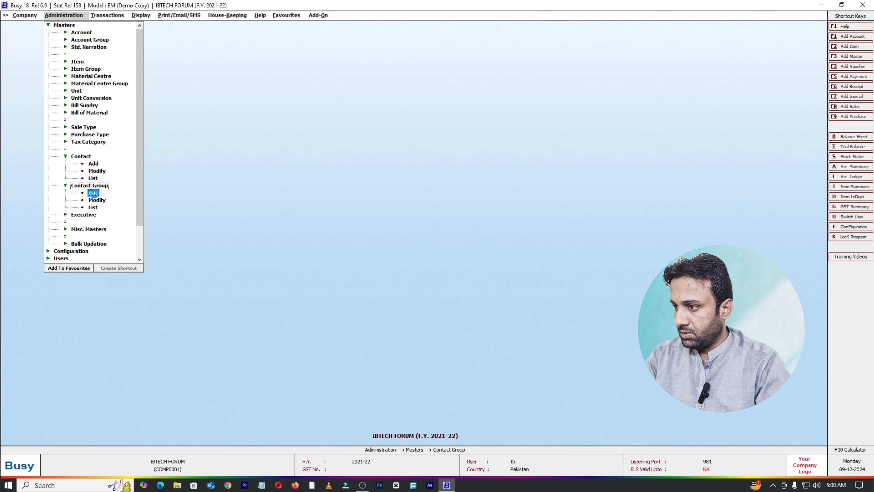
Start a new contact group master named Company Contacts, leaving its alias blank.
key("Return")
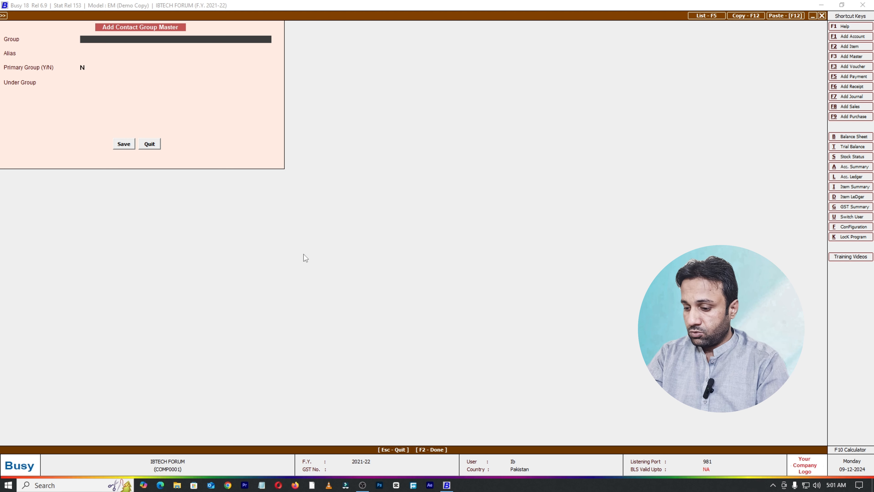
type("Compa")
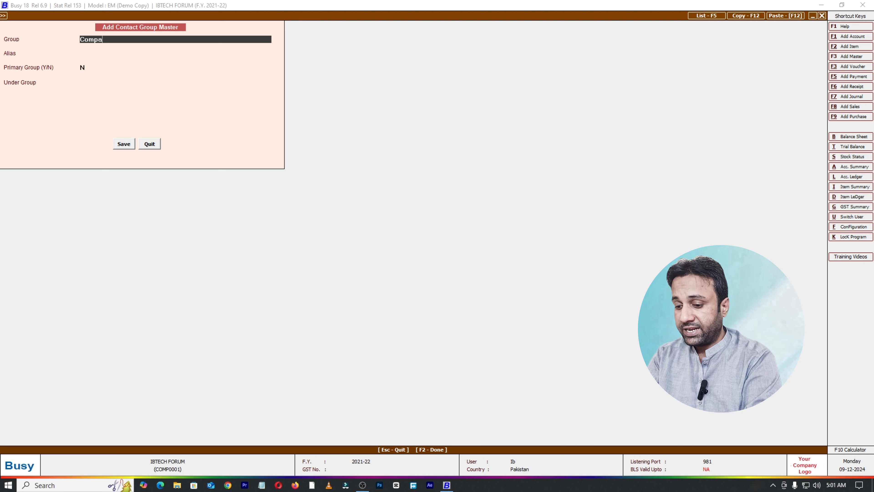
type("ny Co")
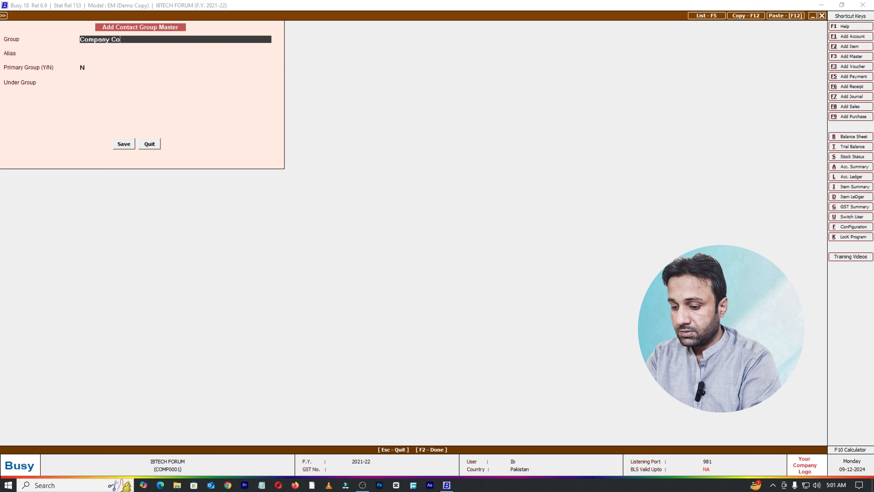
type("ntacts")
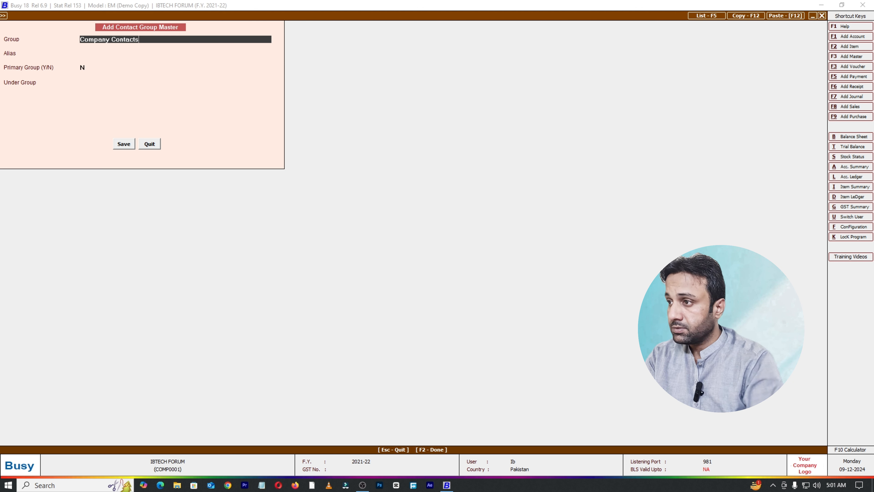
key("Return")
key("Return")
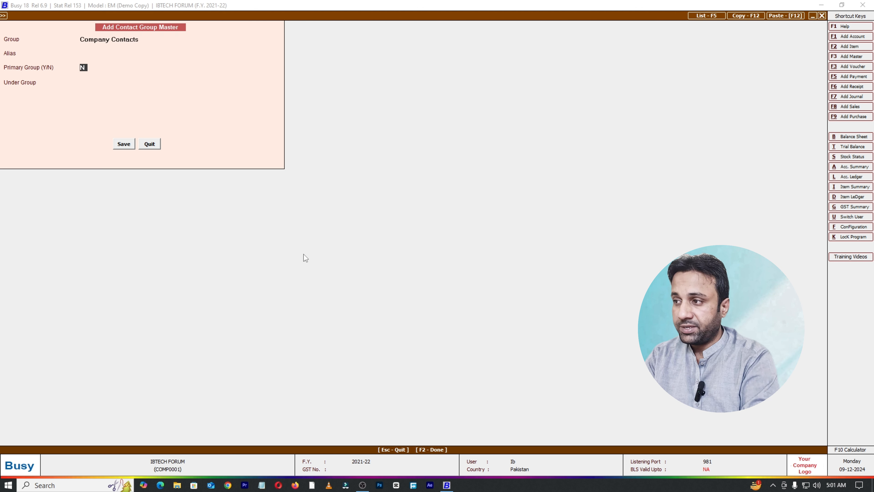
Try to place the Company Contacts group under the General group as a non-primary group.
type("y Con")
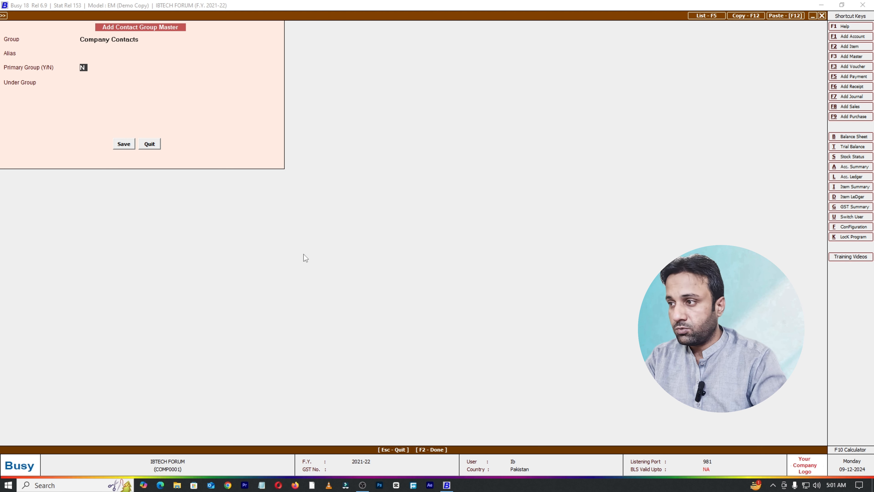
key("Return")
type("gen")
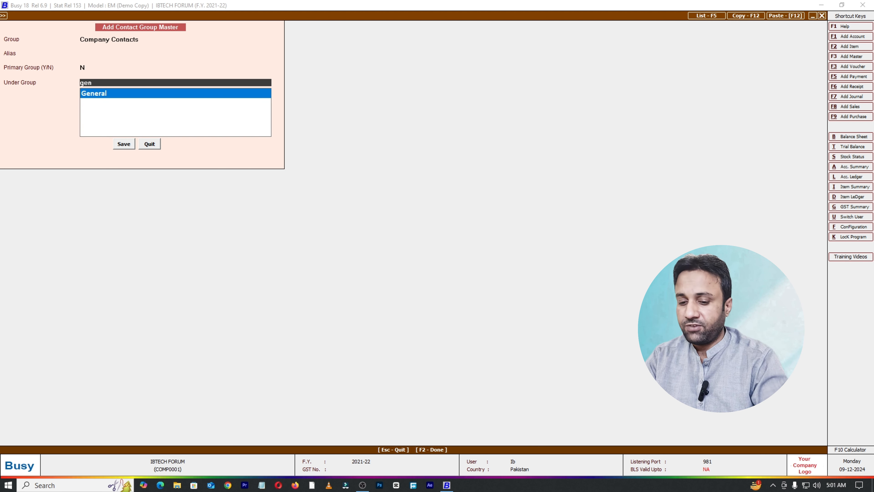
key("BackSpace")
key("BackSpace")
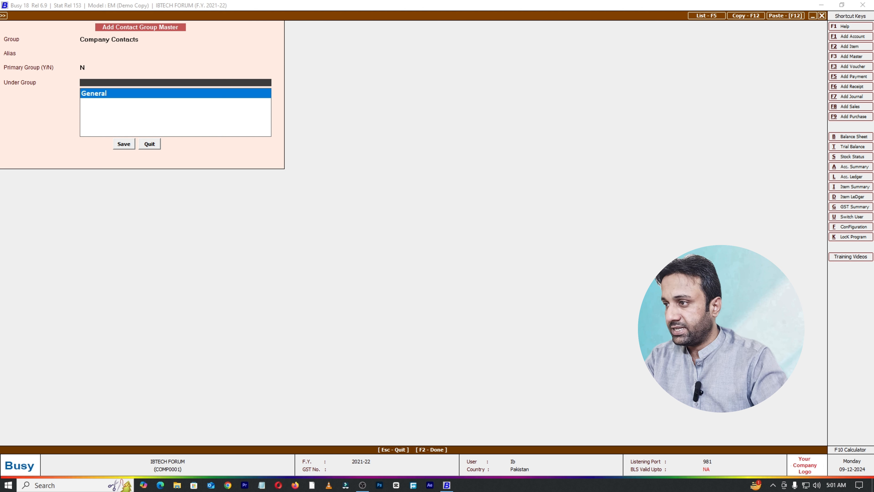
Make Company Contacts a primary group by setting Primary Group to Y, and save it.
left_click(83, 67)
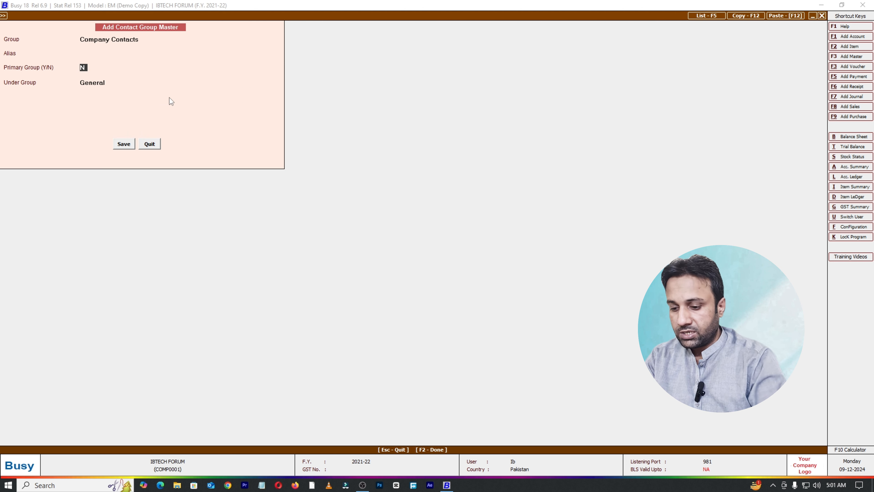
type("y")
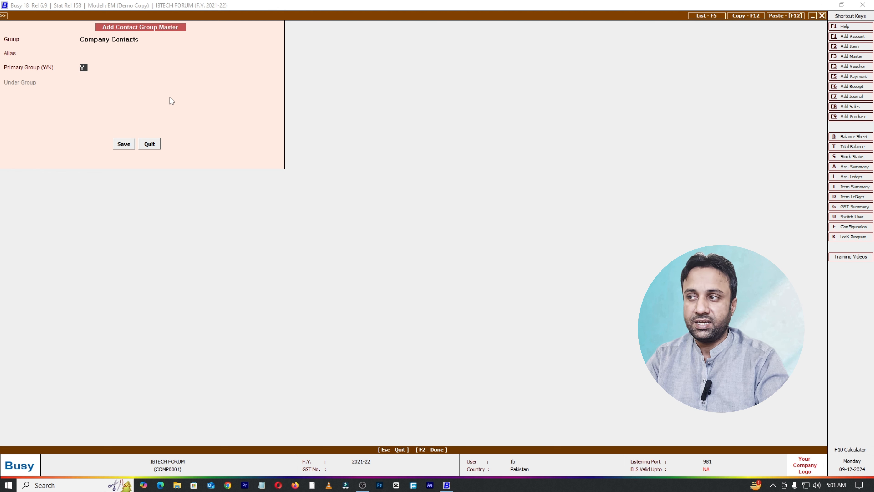
key("Return")
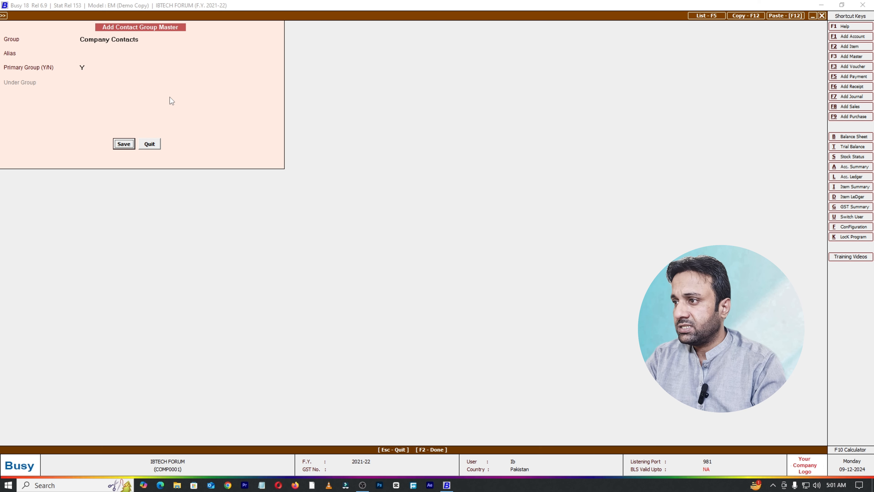
left_click(157, 39)
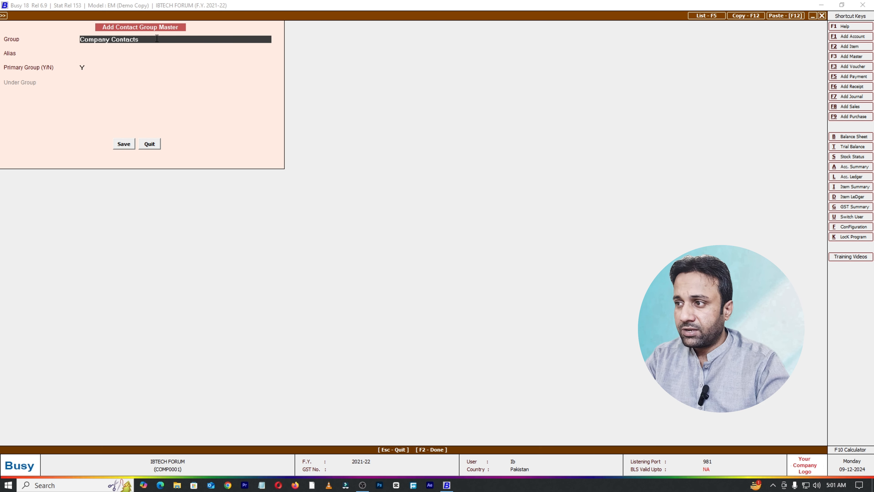
key("Return")
key("Return")
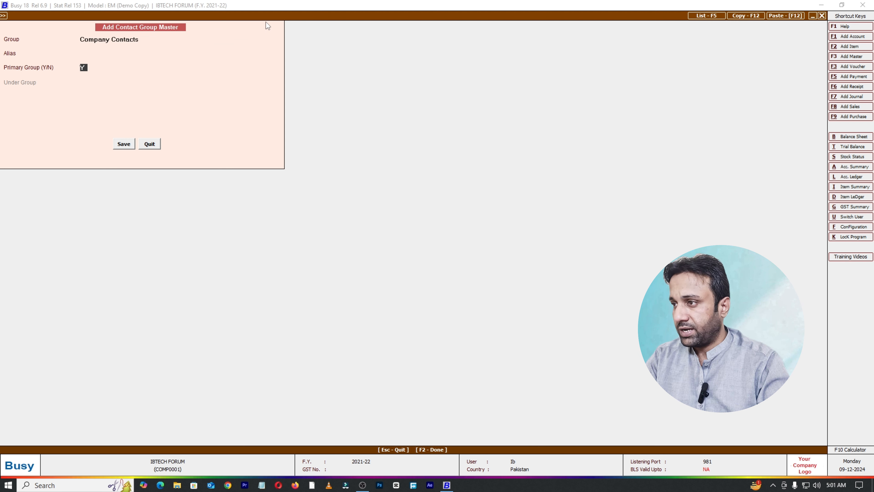
left_click(123, 145)
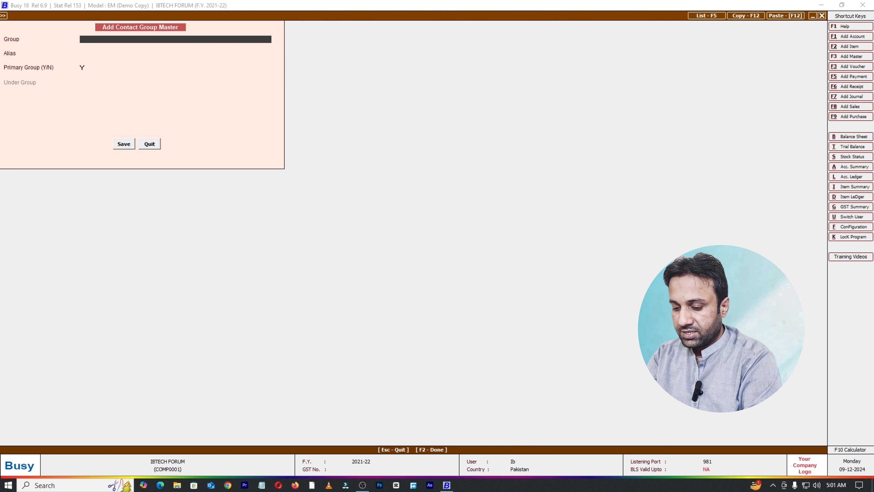
Enter Customer Contacts as the name of the next contact group, leaving its alias blank.
type("Customer")
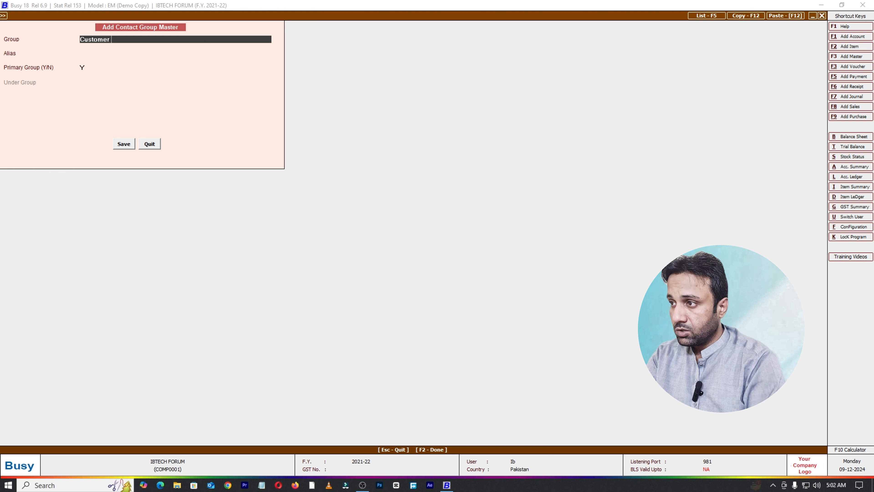
type(" Contacts")
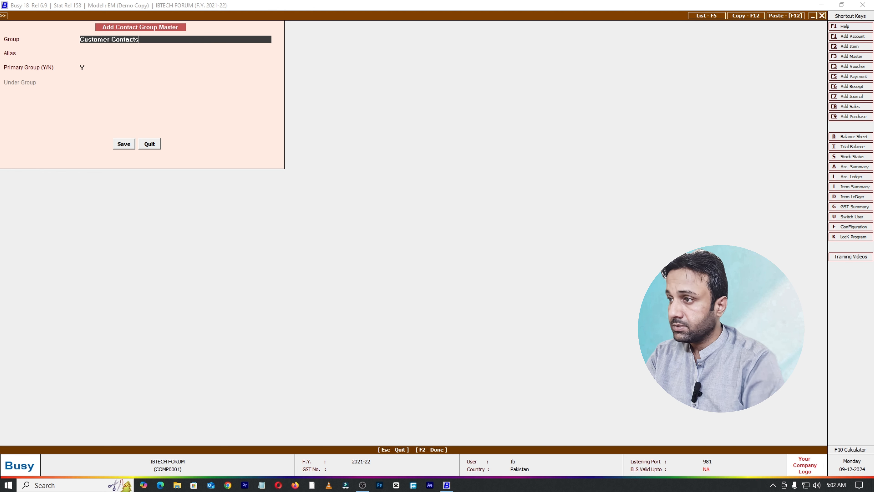
key("Return")
key("Return")
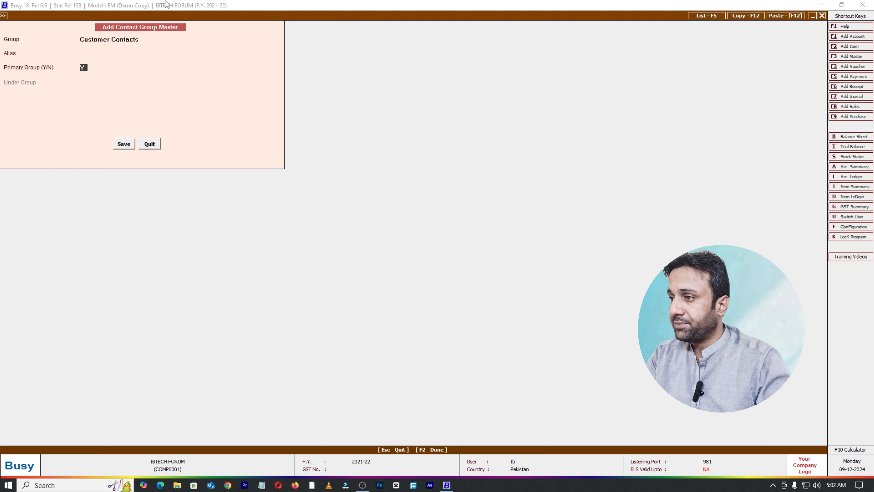
Set Primary Group to N for Customer Contacts, place it under Company Contacts, and save the group.
left_click_drag(142, 40, 23, 34)
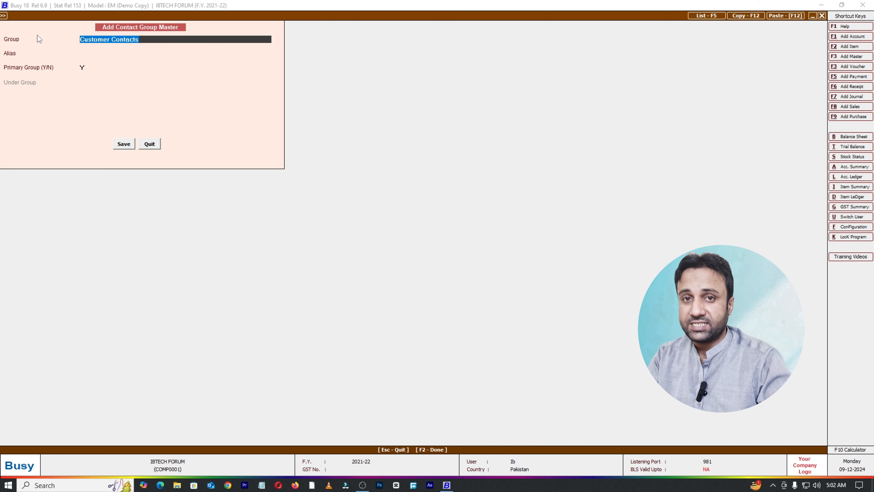
key("Return")
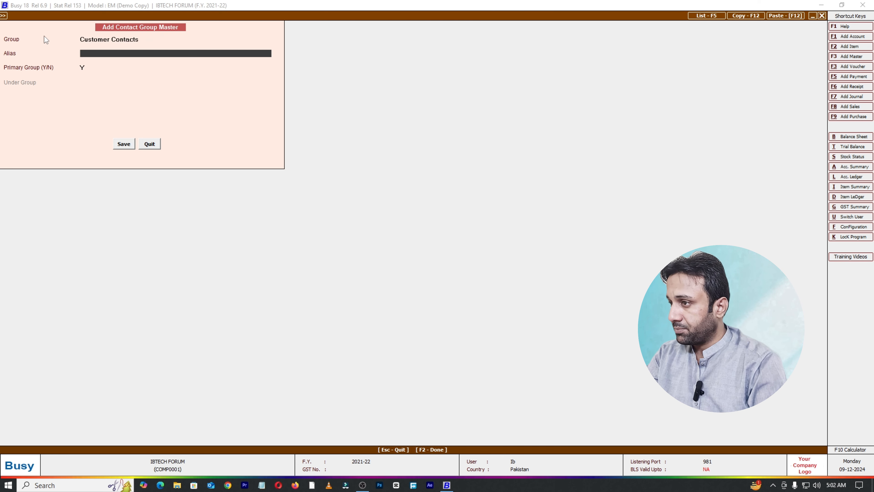
key("Return")
type("N")
key("Return")
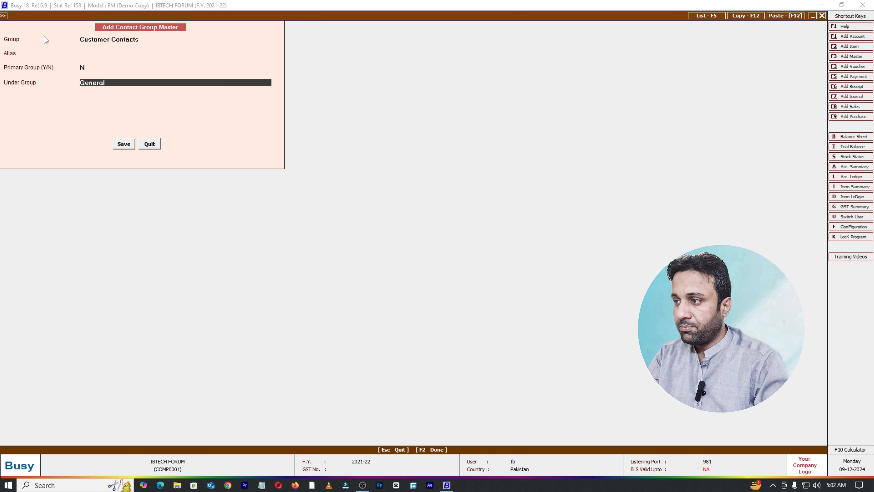
type("com")
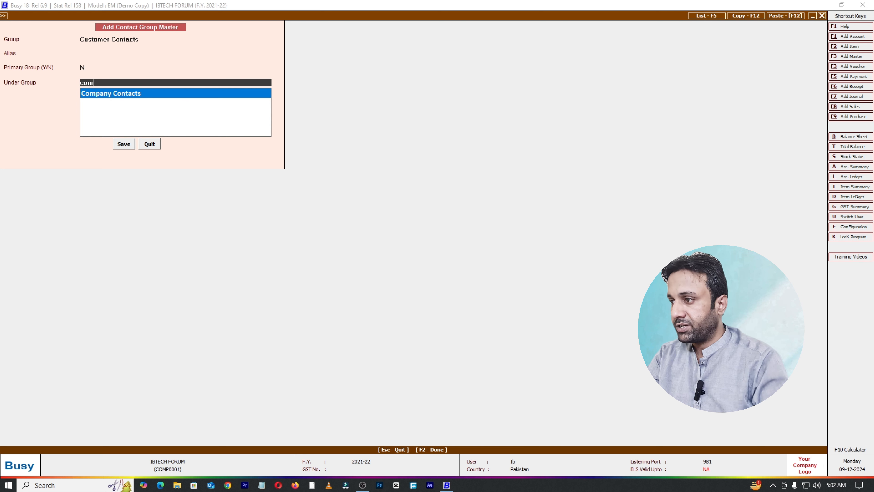
key("Return")
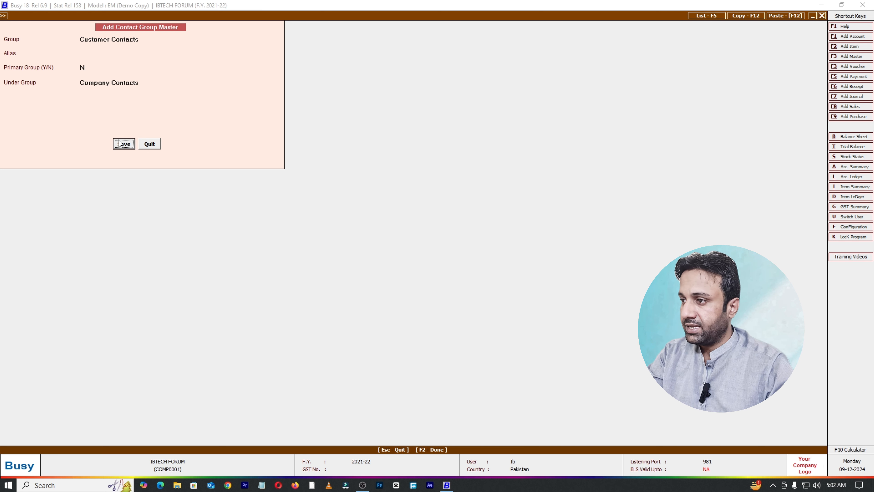
left_click(125, 145)
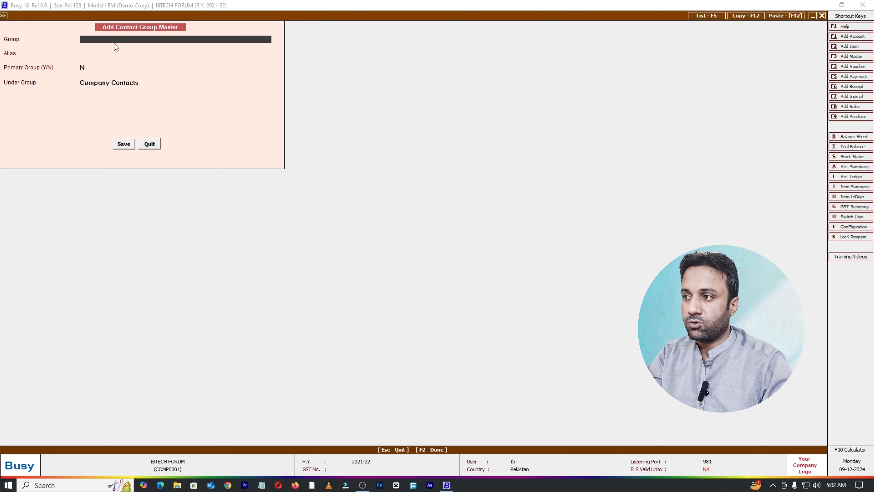
Save a non-primary contact group named Vendor Contacts under Company Contacts, and quit the group entry form.
type("V")
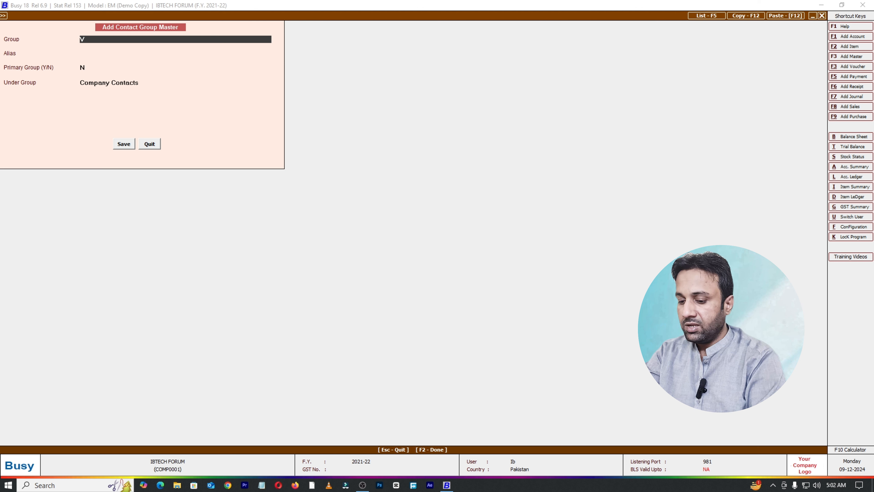
type("endor")
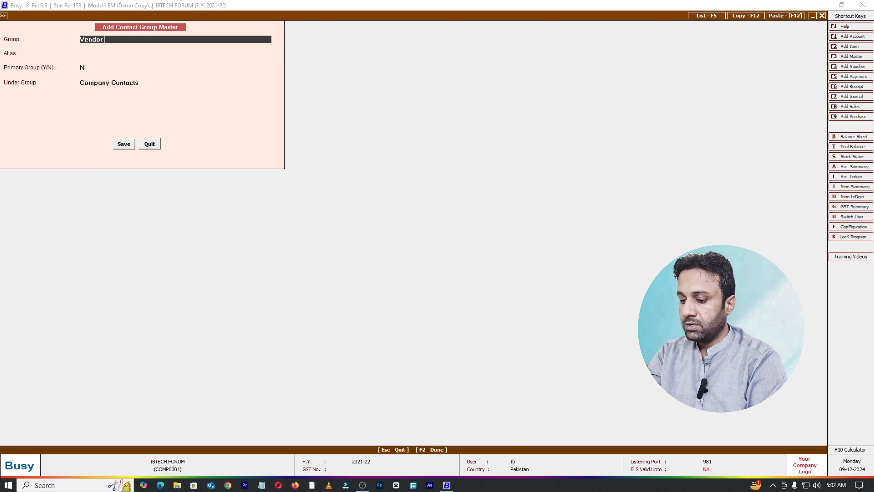
type(" Contacts")
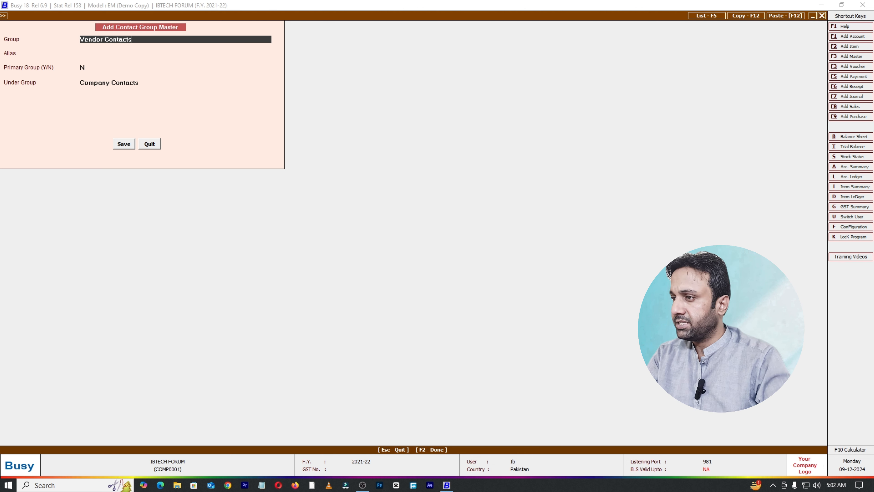
key("Return")
key("Return")
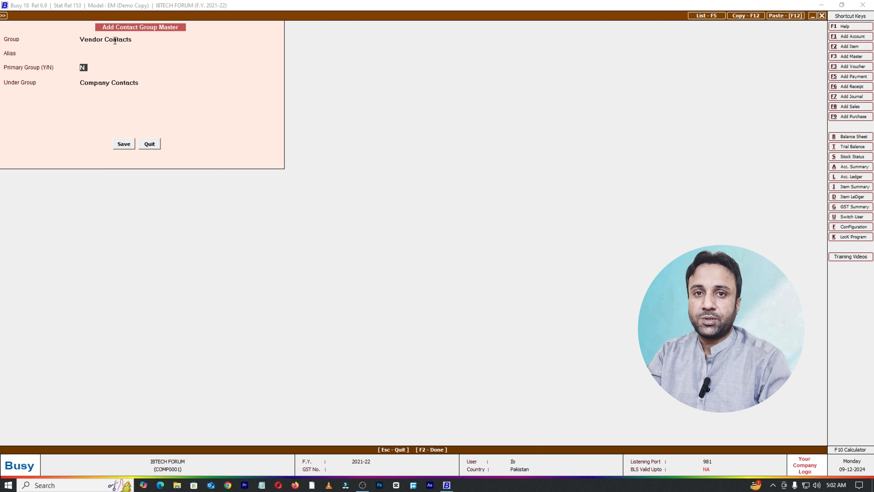
left_click(129, 147)
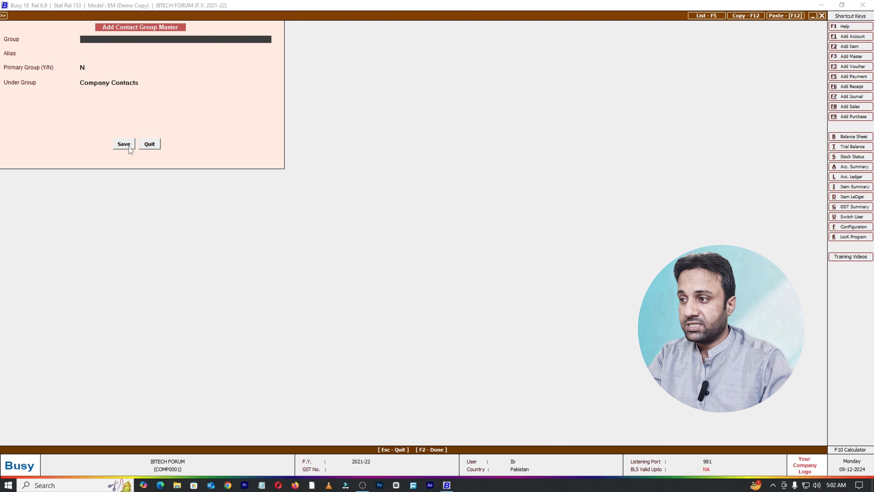
left_click(146, 146)
View the contact list on screen in the configurable alphabetical format, and close it.
left_click(93, 177)
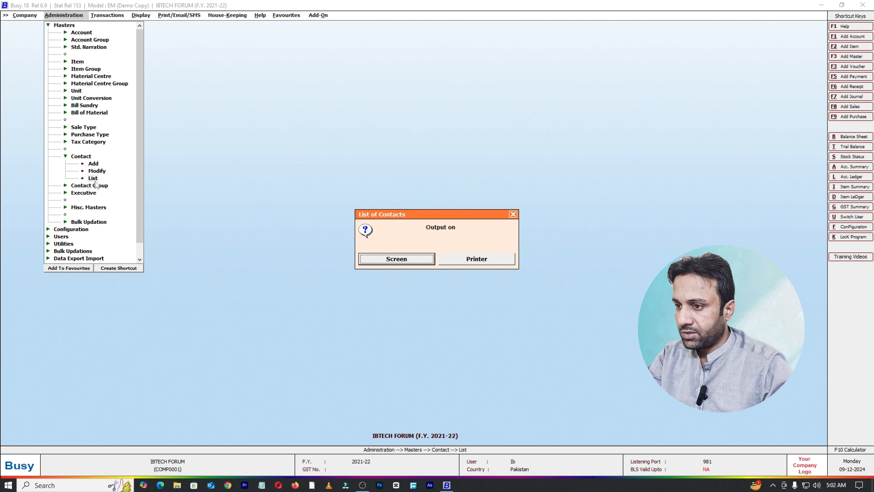
left_click(404, 258)
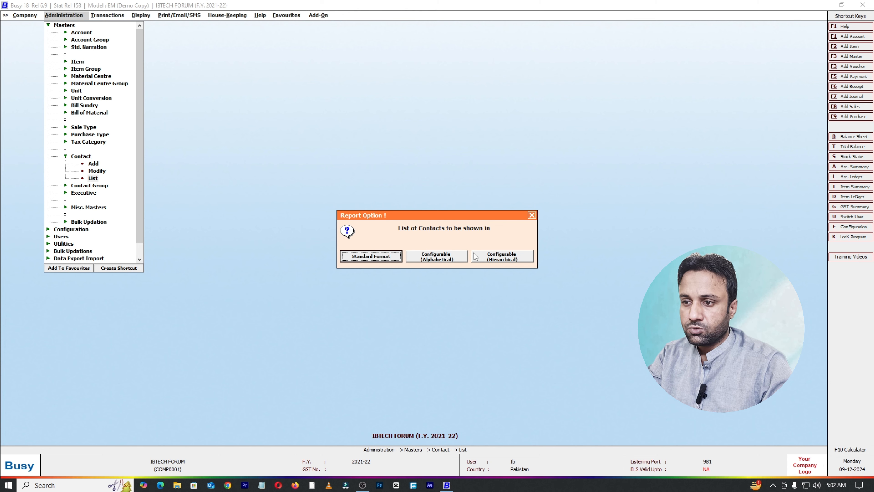
left_click(451, 256)
left_click(376, 262)
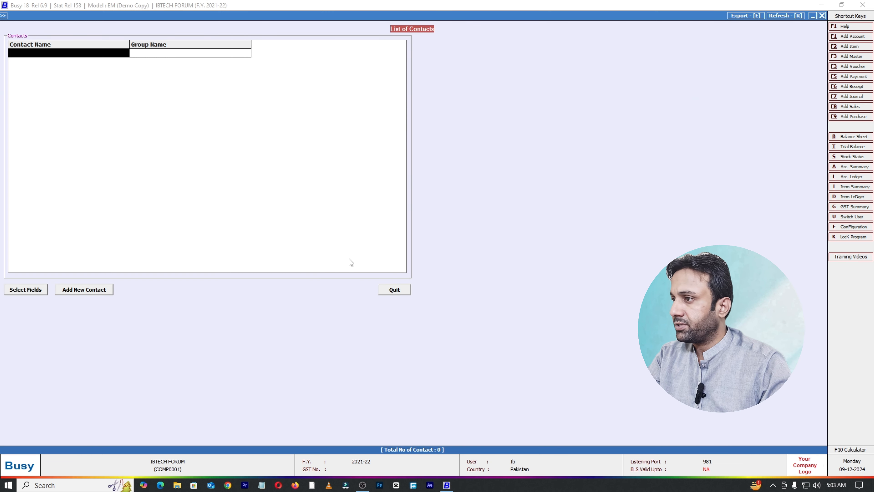
key("Escape")
Show the contact list in the configurable hierarchical format, examine the subgroups of Company Contacts, and collapse that group.
key("Return")
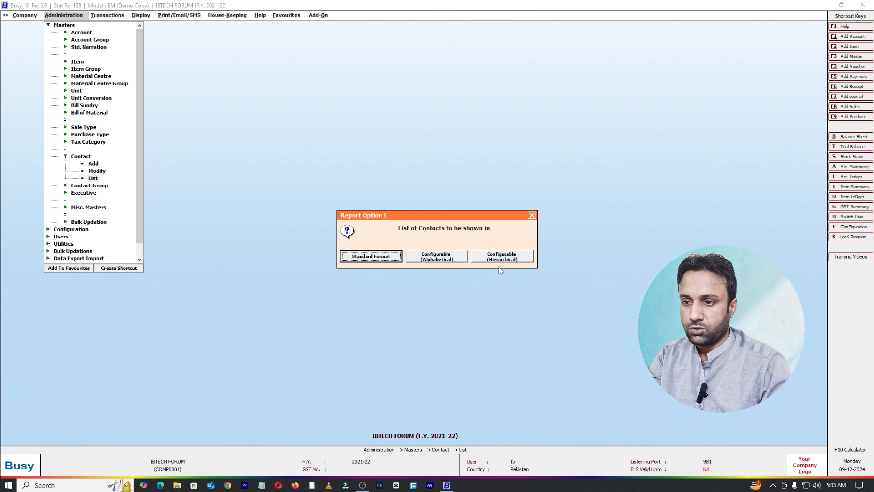
left_click(498, 258)
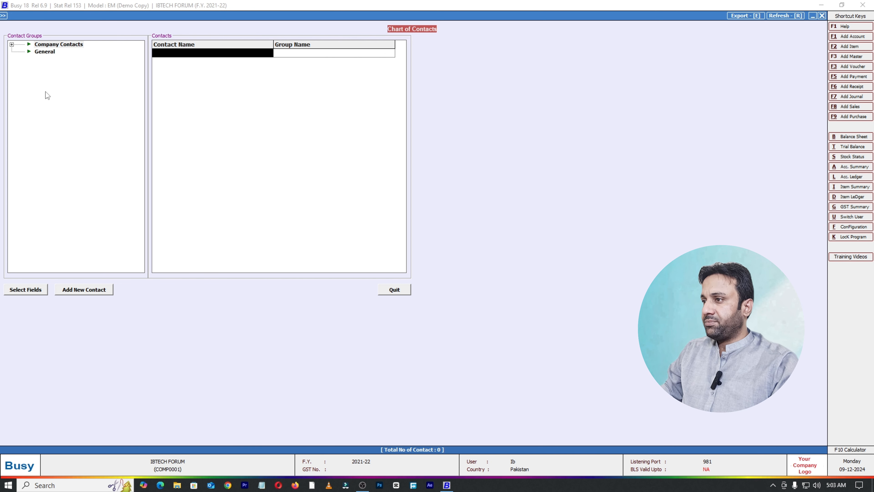
left_click(12, 45)
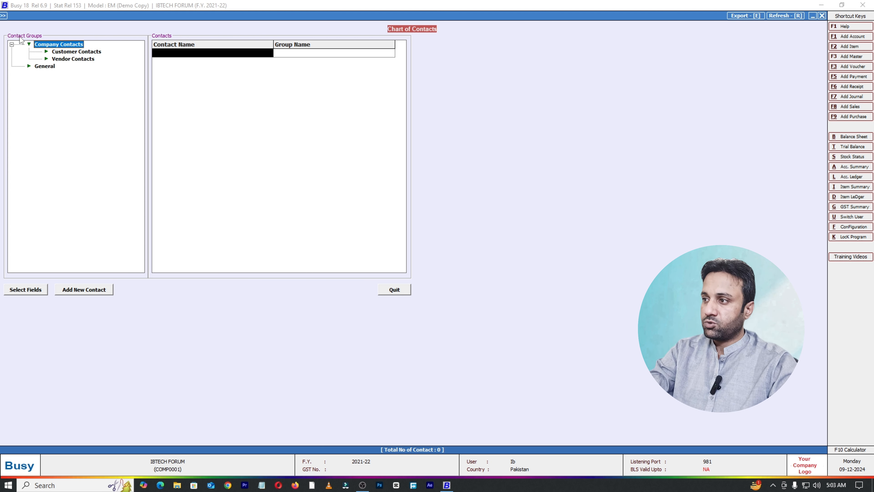
left_click(11, 45)
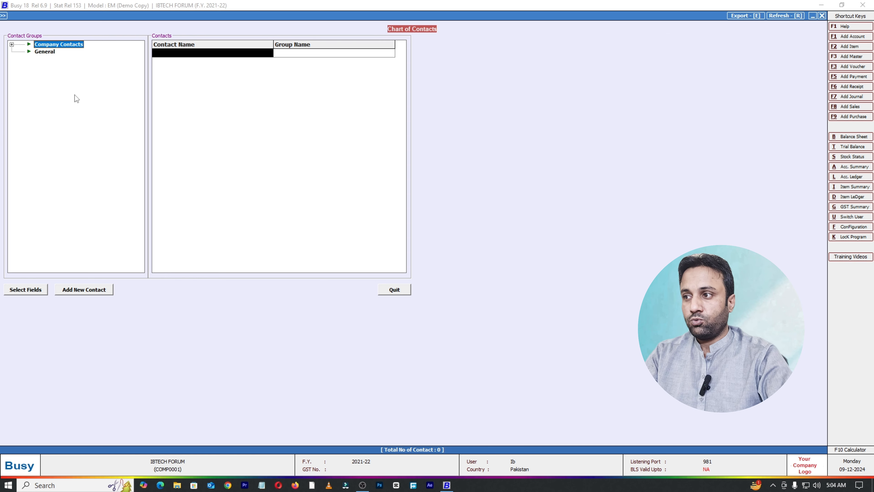
Close the contact chart, switch to Excel, dismiss the activation notice, and review the contact table in CONTACT LIST.xlsx.
key("Escape")
key("Escape")
key("Escape")
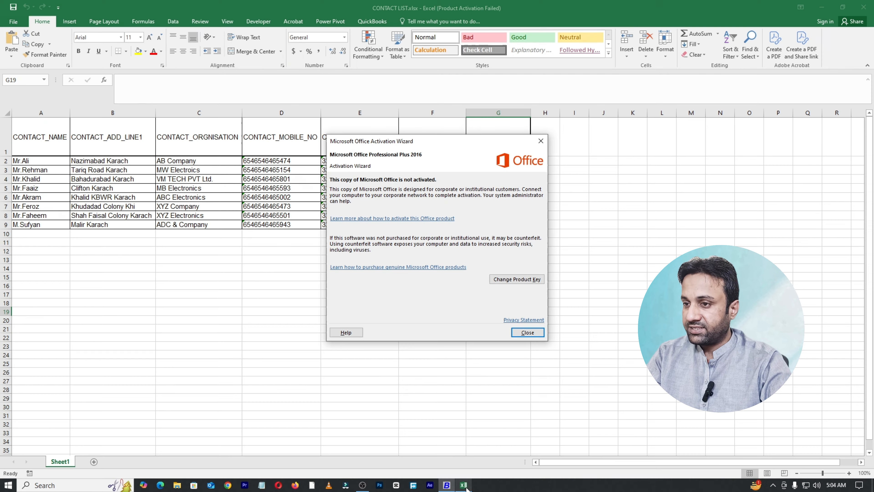
left_click(527, 333)
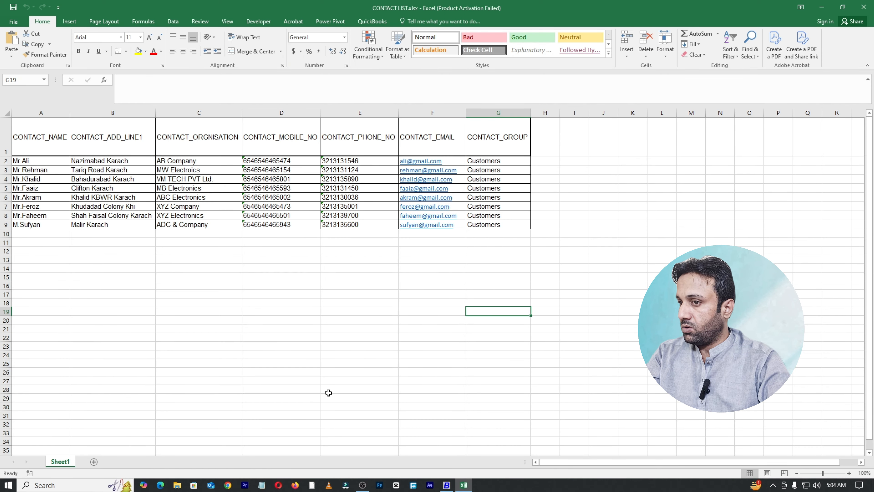
left_click(46, 144)
left_click_drag(46, 144, 492, 225)
left_click(386, 291)
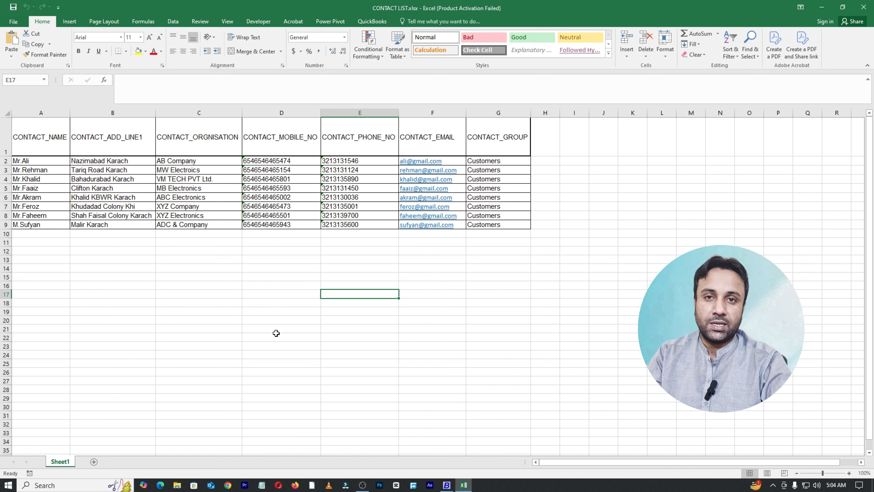
Return to Busy and open Multiple Contact Creation / Modification from the bulk updation features.
left_click(447, 485)
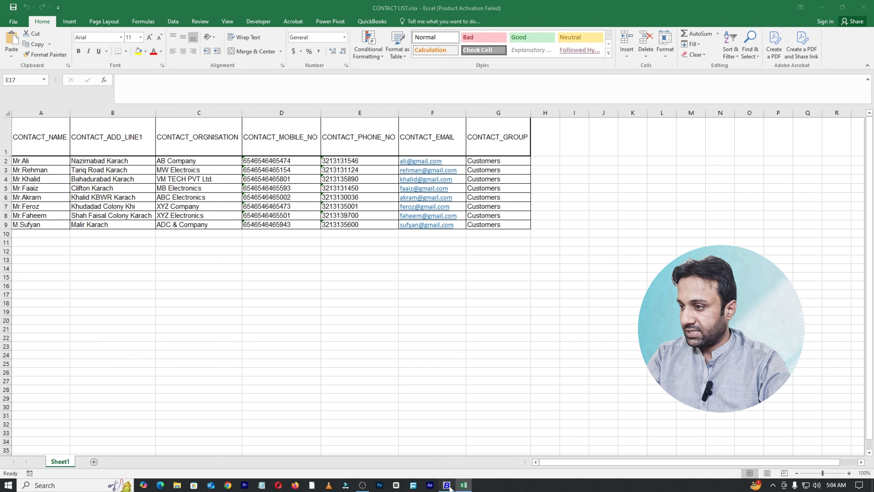
key("Escape")
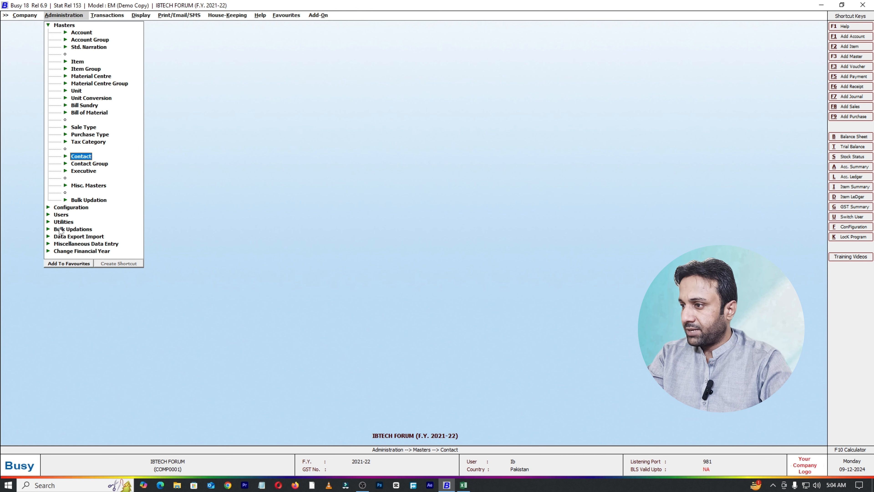
key("Escape")
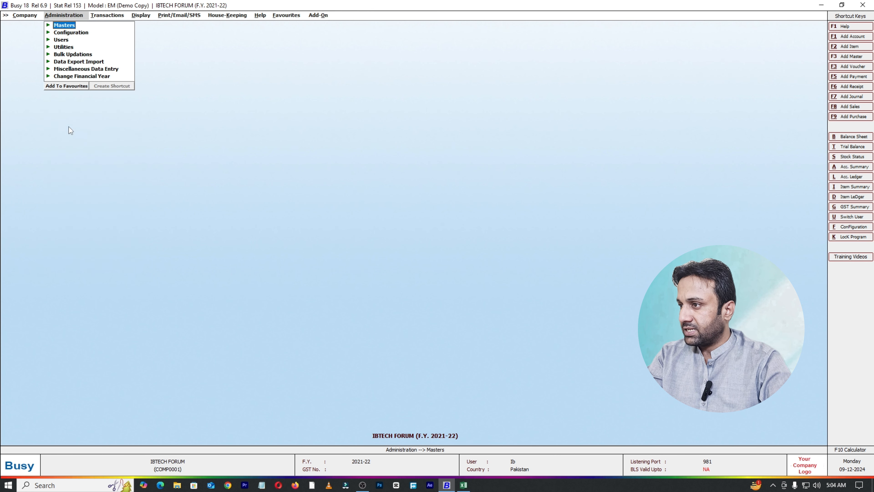
left_click(76, 56)
left_click(76, 55)
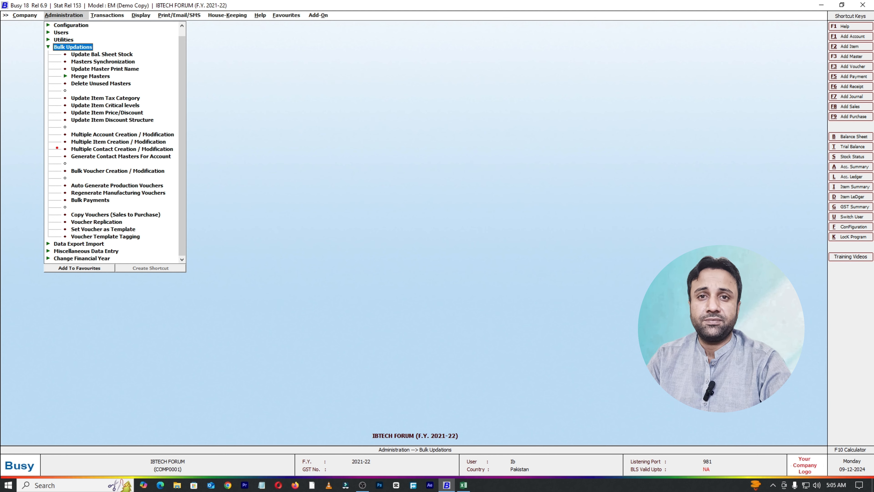
left_click_drag(61, 143, 182, 155)
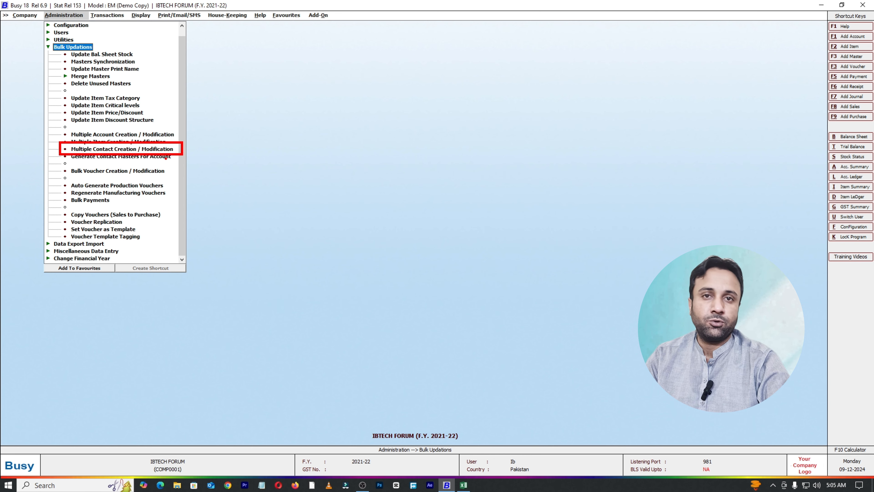
key("Escape")
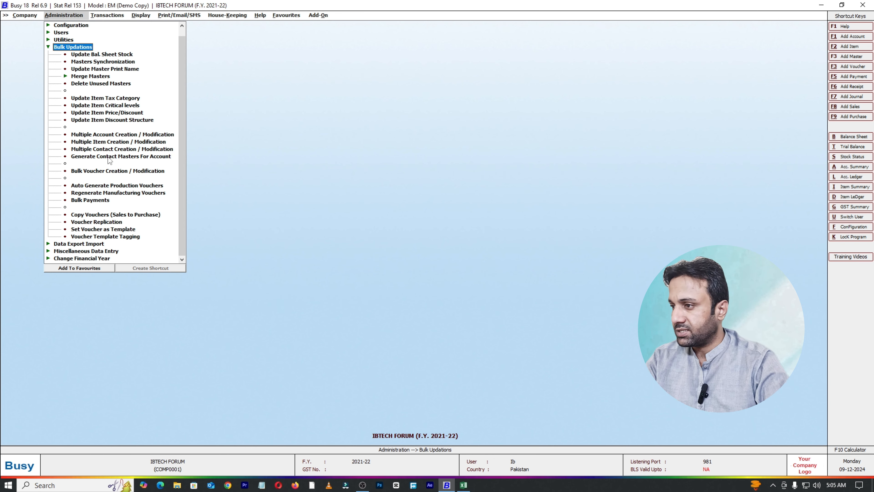
left_click(112, 150)
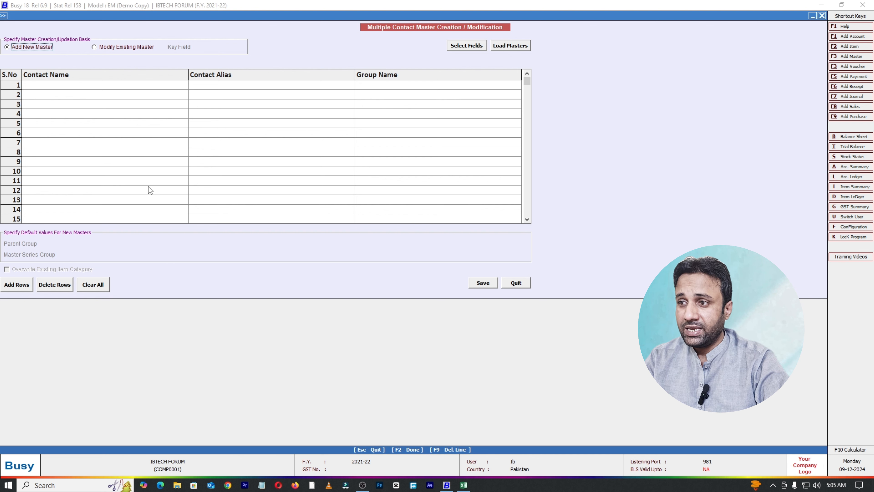
Open the contact grid's field selection, compare it with the Excel column headers, and remove CONTACT_ALIAS from the selected fields.
left_click(466, 48)
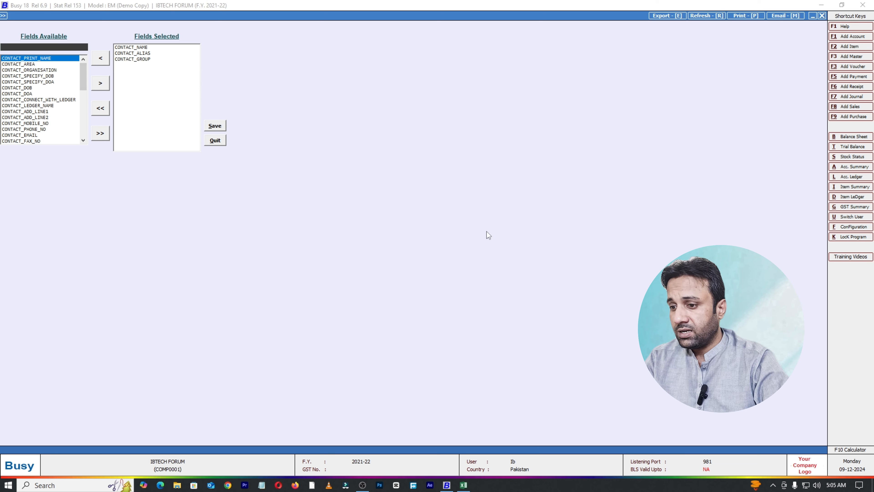
left_click(463, 485)
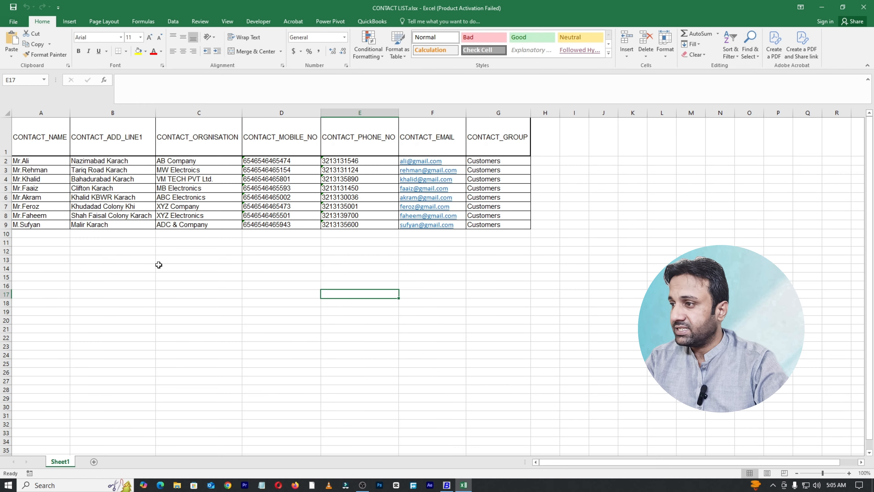
left_click_drag(40, 137, 518, 138)
left_click(40, 137)
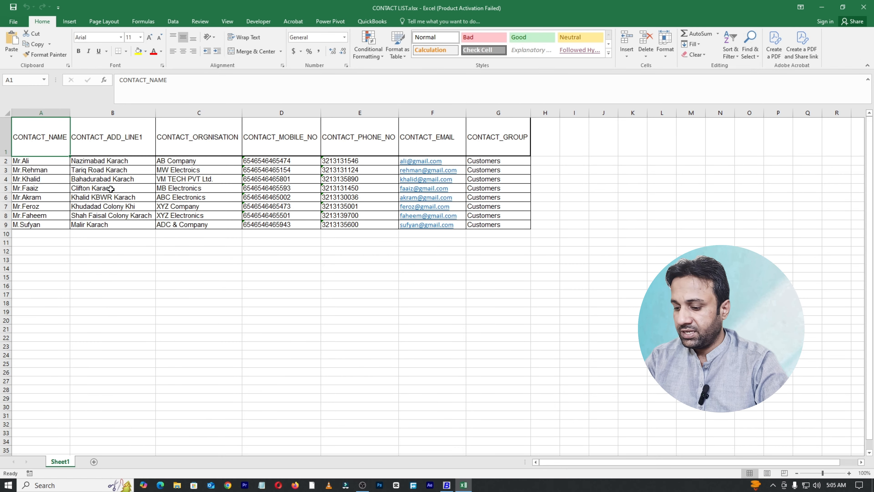
key("alt+Tab")
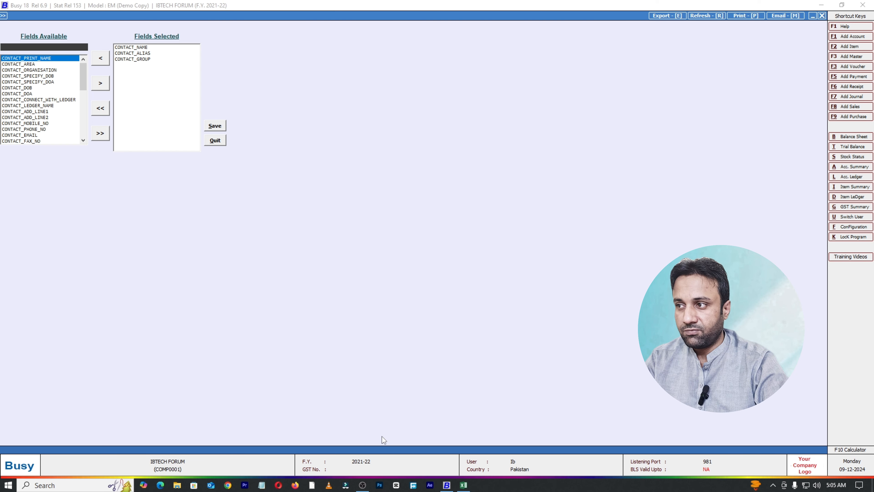
left_click(133, 53)
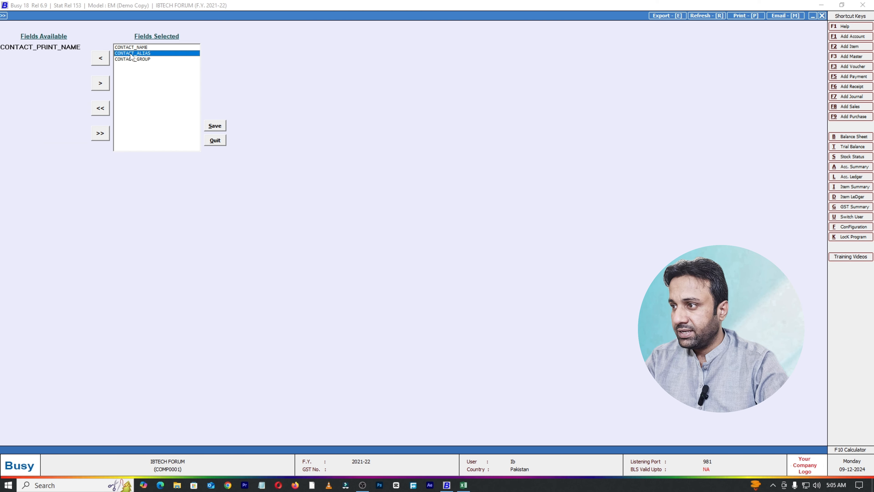
left_click(98, 58)
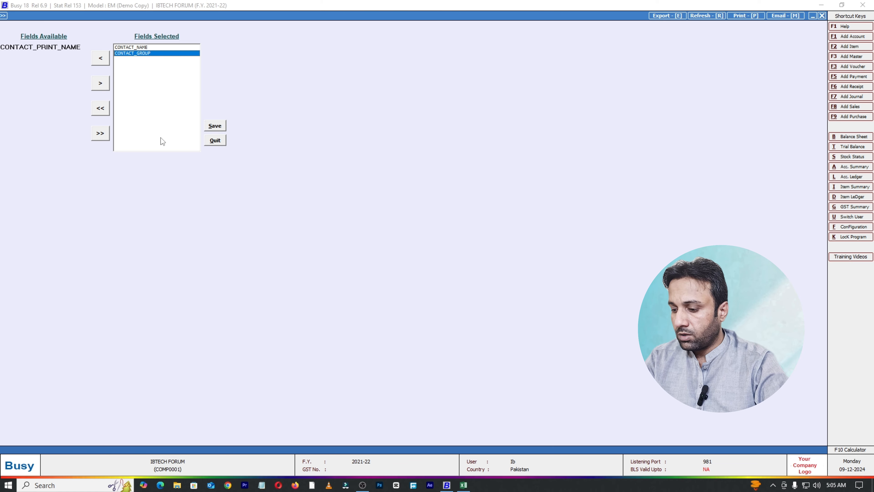
Following the Excel header order, add CONTACT_ADD_LINE1 to the selected fields and remove CONTACT_GROUP.
key("alt+Tab")
left_click(41, 162)
left_click(43, 140)
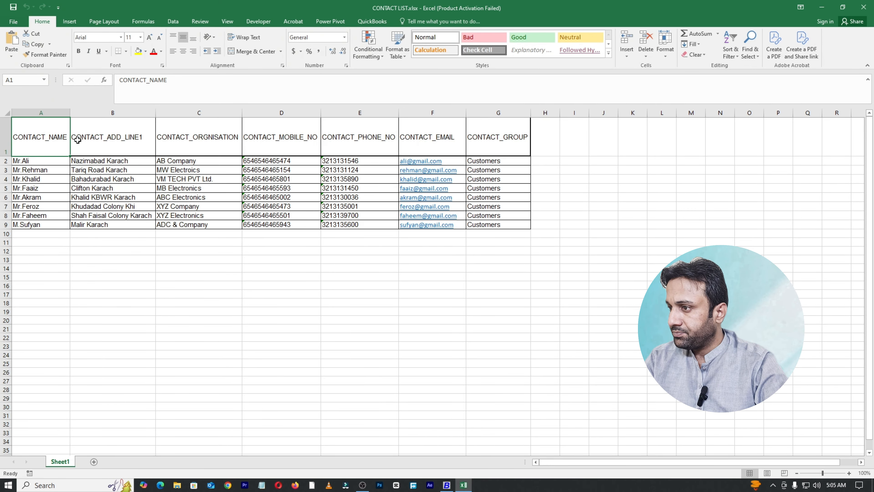
left_click(96, 139)
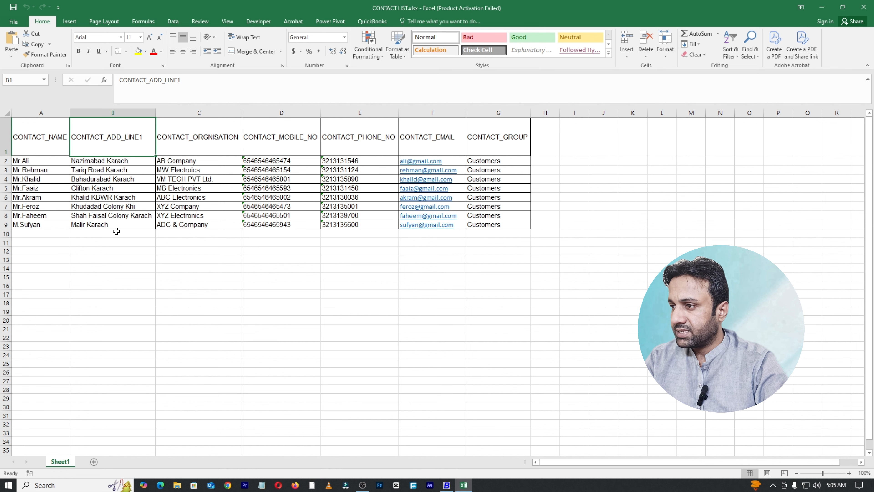
key("alt+Tab")
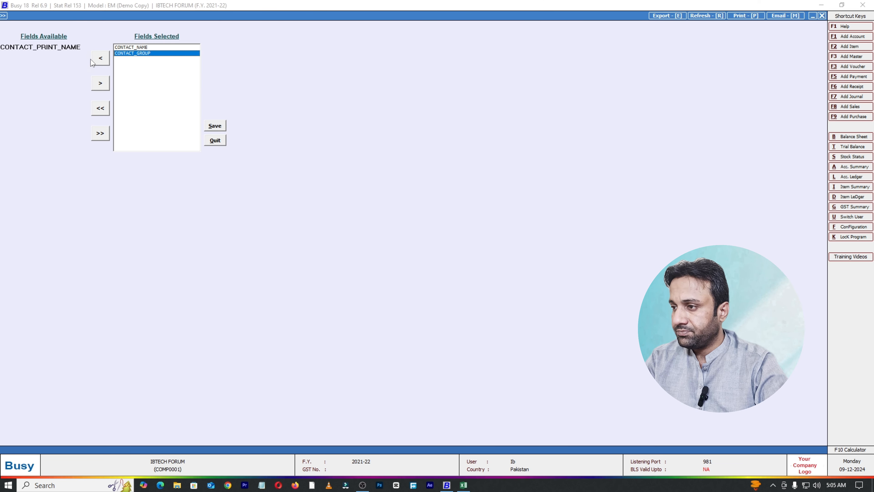
key("alt+Tab")
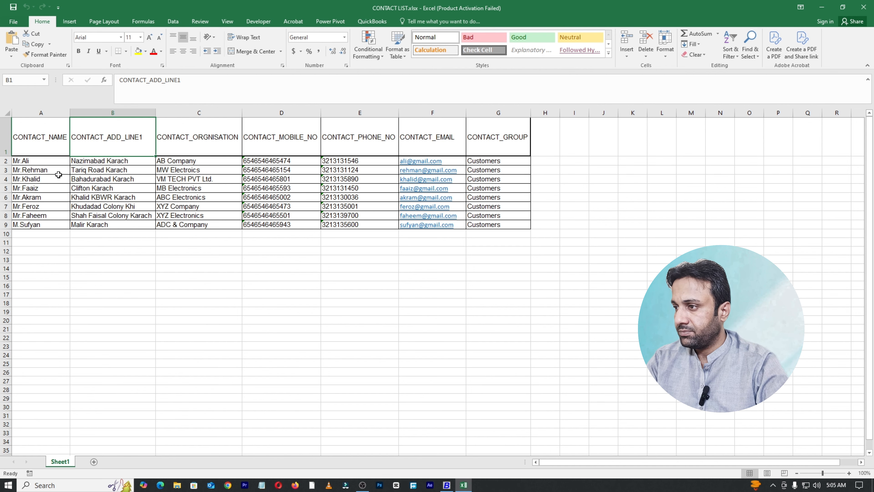
key("alt+Tab")
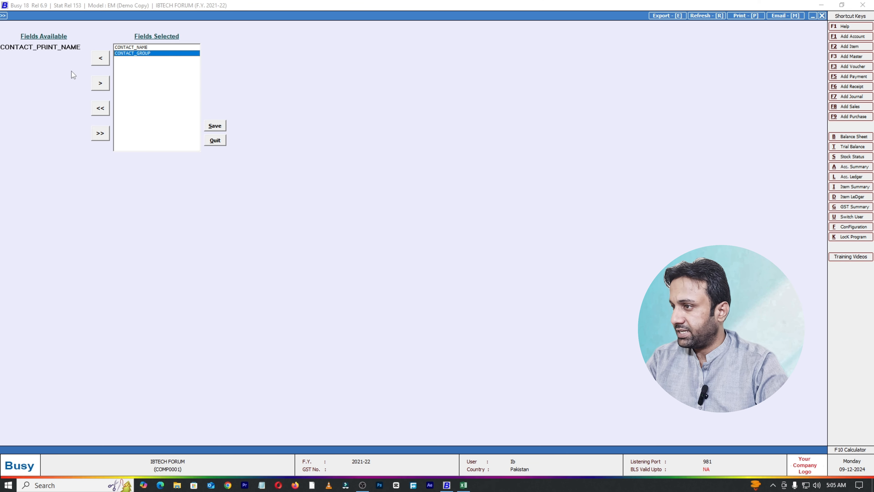
key("BackSpace")
key("BackSpace")
key("BackSpace")
key("BackSpace")
key("BackSpace")
key("BackSpace")
key("BackSpace")
key("BackSpace")
key("BackSpace")
key("BackSpace")
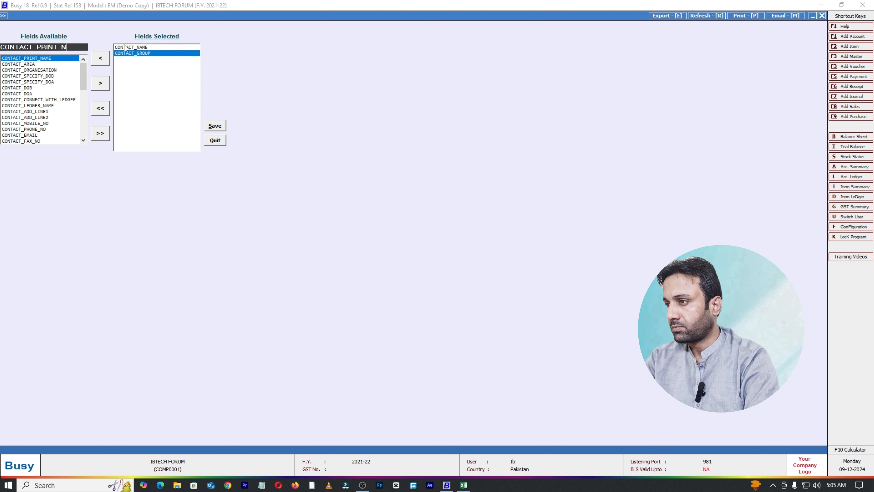
type("add")
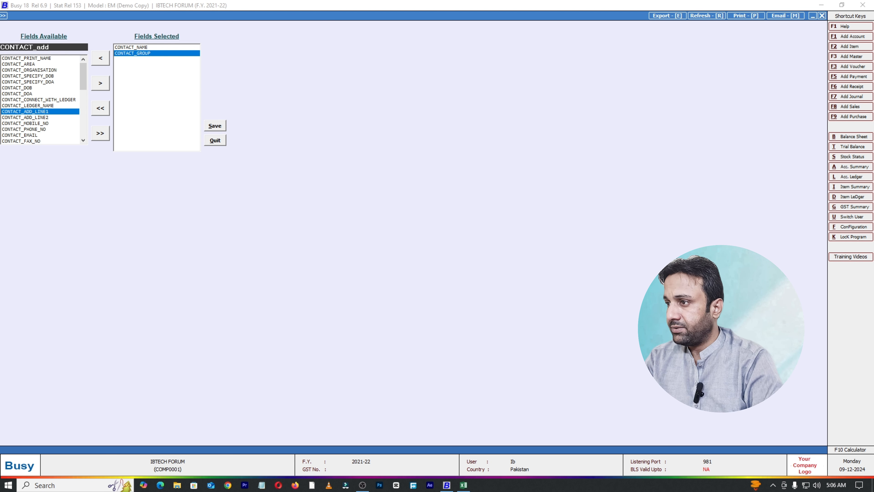
key("Return")
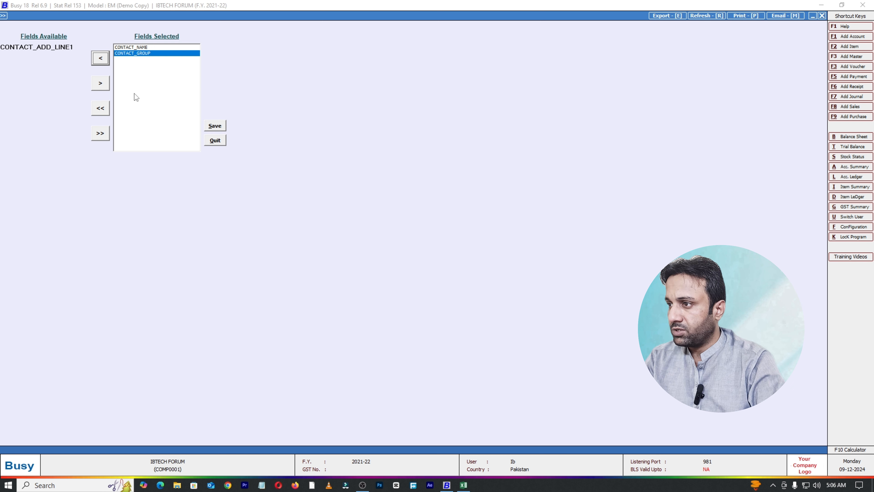
left_click(99, 85)
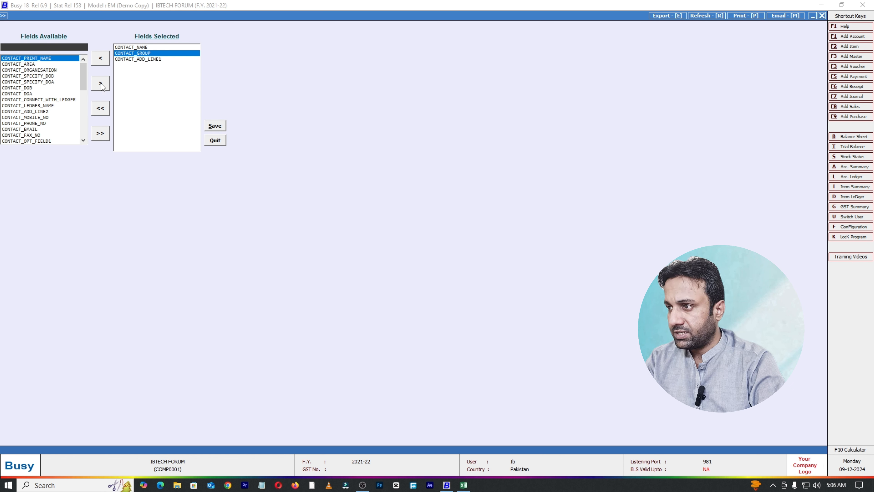
left_click(100, 59)
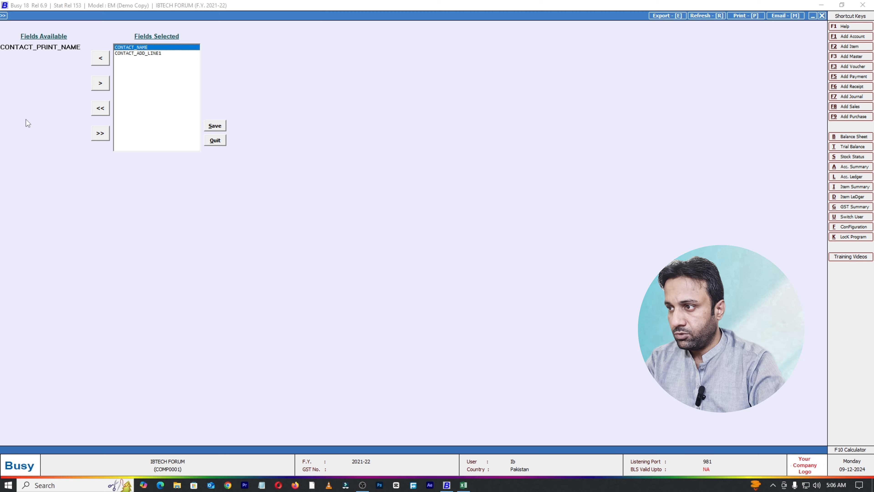
Check the Excel header after CONTACT_ADD_LINE1, return to Busy, and add CONTACT_ORGANISATION to the selected fields.
key("alt+Tab")
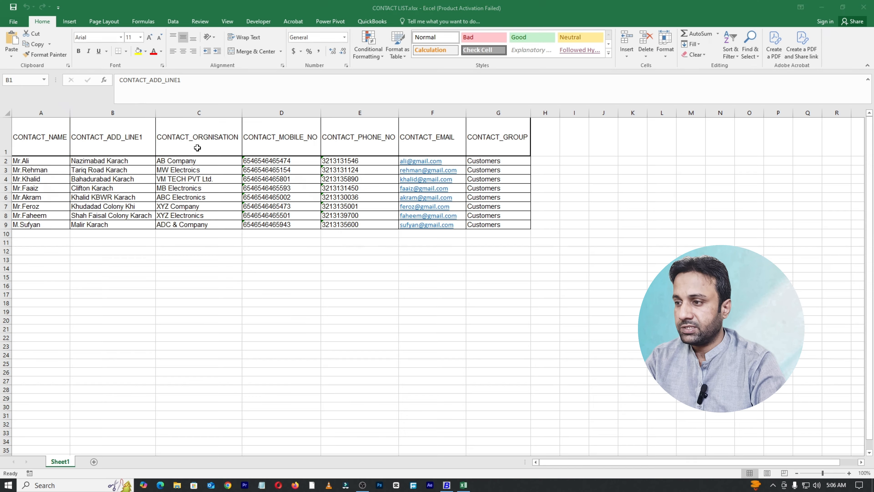
left_click_drag(169, 139, 516, 139)
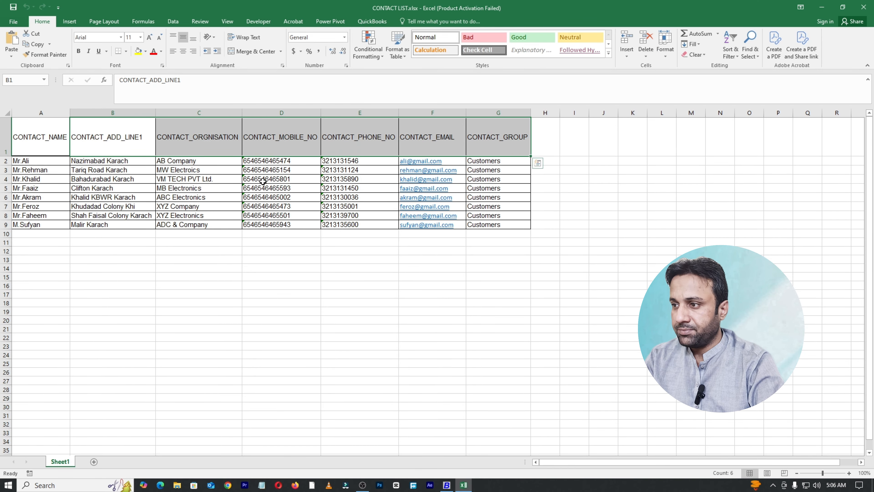
left_click(105, 275)
left_click(201, 146)
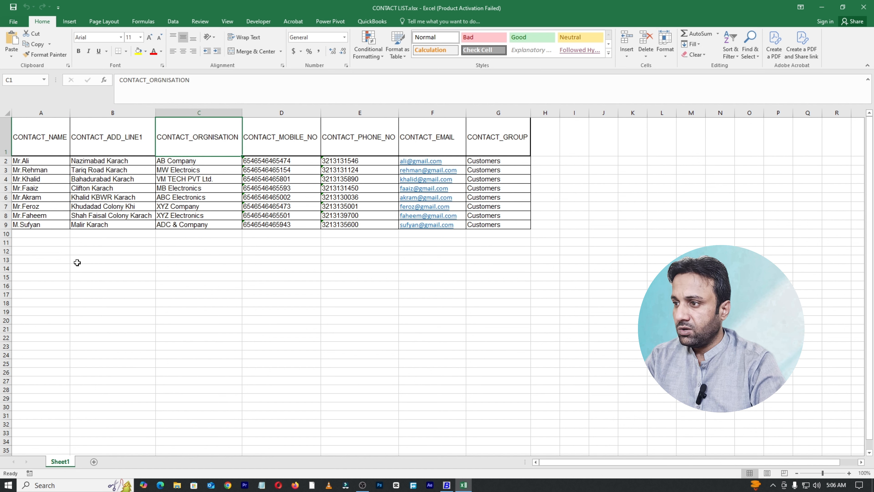
key("alt+Tab")
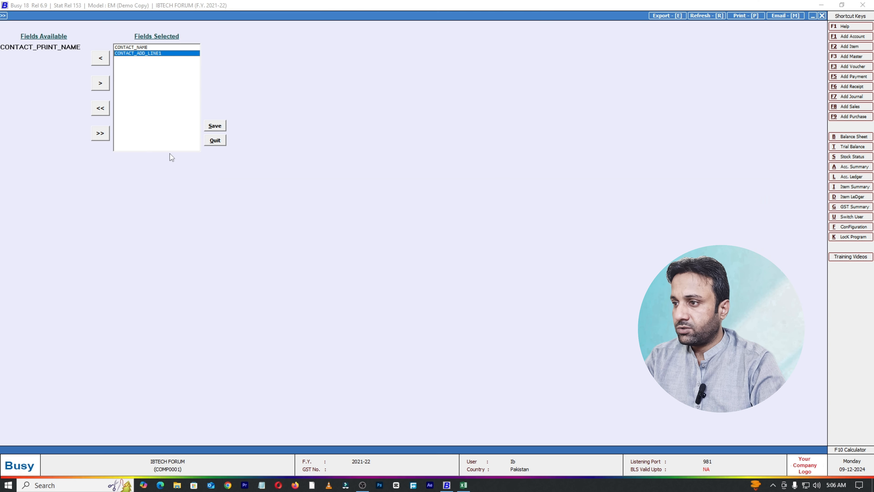
left_click(82, 51)
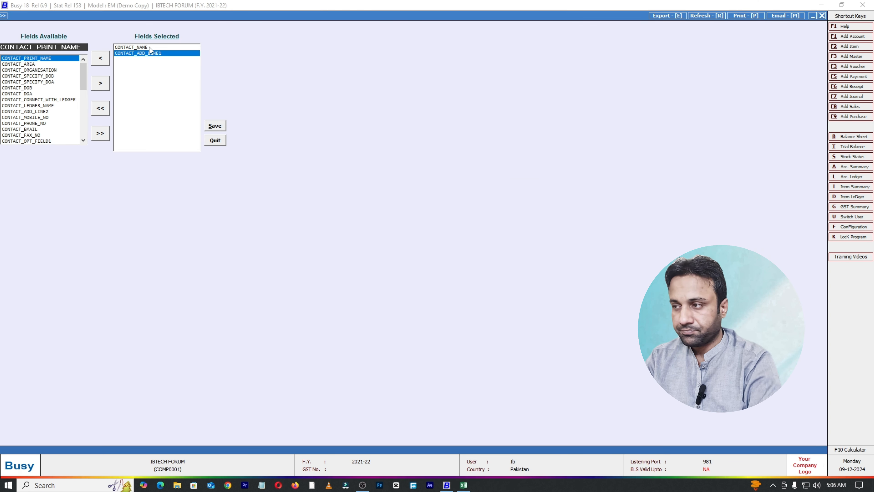
key("BackSpace")
key("BackSpace")
key("BackSpace")
key("BackSpace")
key("BackSpace")
key("BackSpace")
key("BackSpace")
key("BackSpace")
key("BackSpace")
key("BackSpace")
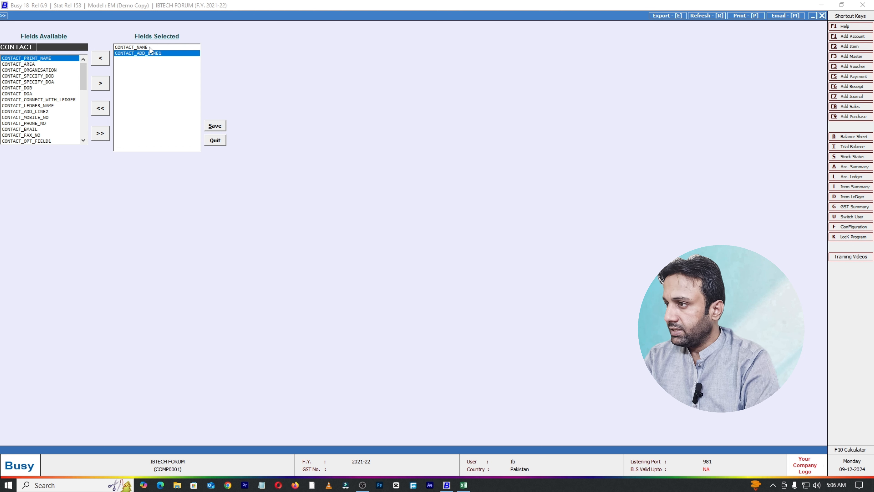
key("BackSpace")
key("BackSpace")
key("BackSpace")
key("BackSpace")
key("BackSpace")
key("BackSpace")
key("BackSpace")
type("contact")
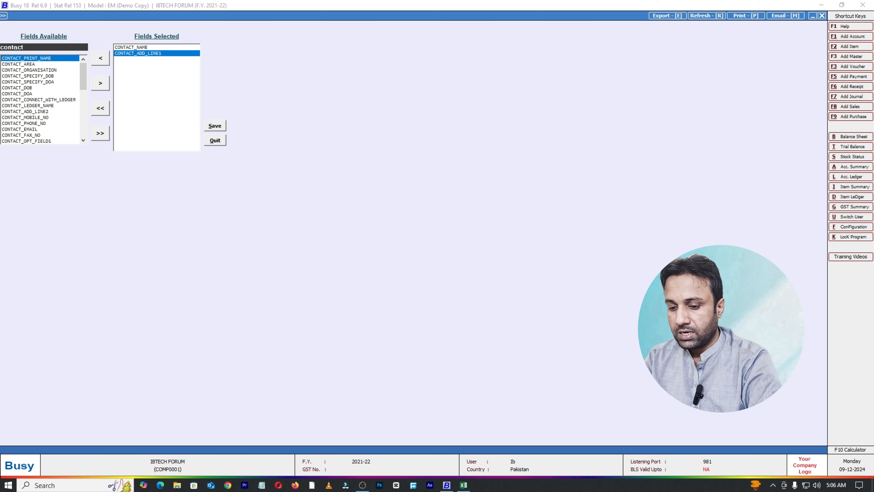
type("_org")
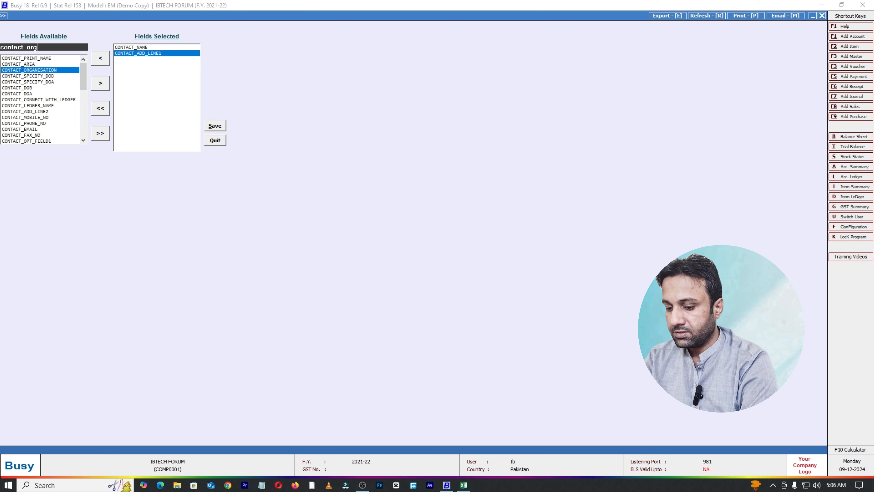
key("Return")
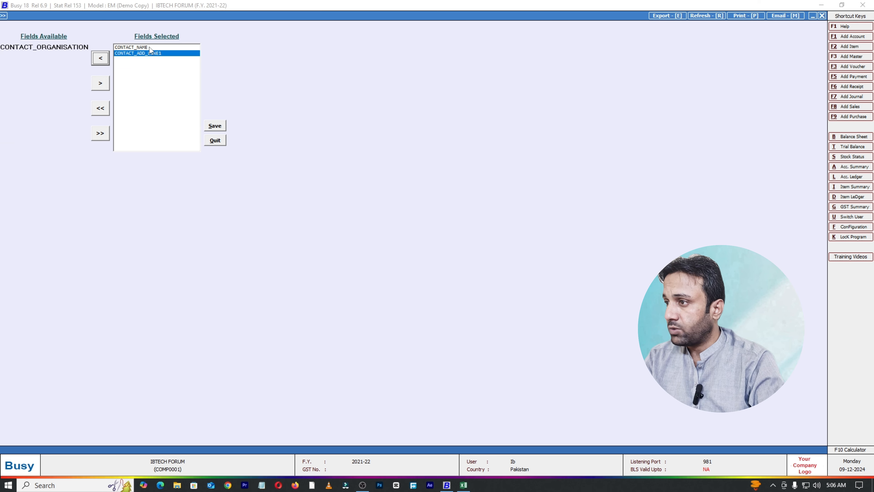
left_click(104, 87)
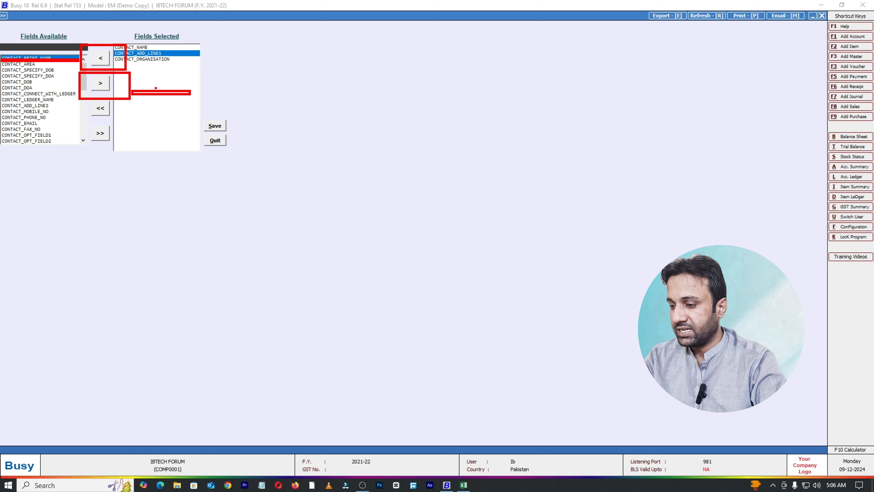
key("Escape")
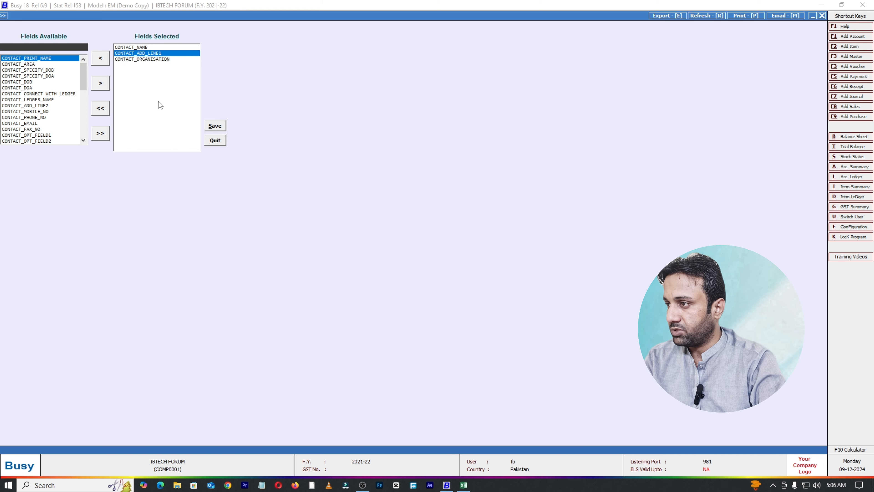
Check the fourth column header in Excel and add CONTACT_MOBILE_NO to the selected fields in Busy.
key("alt+Tab")
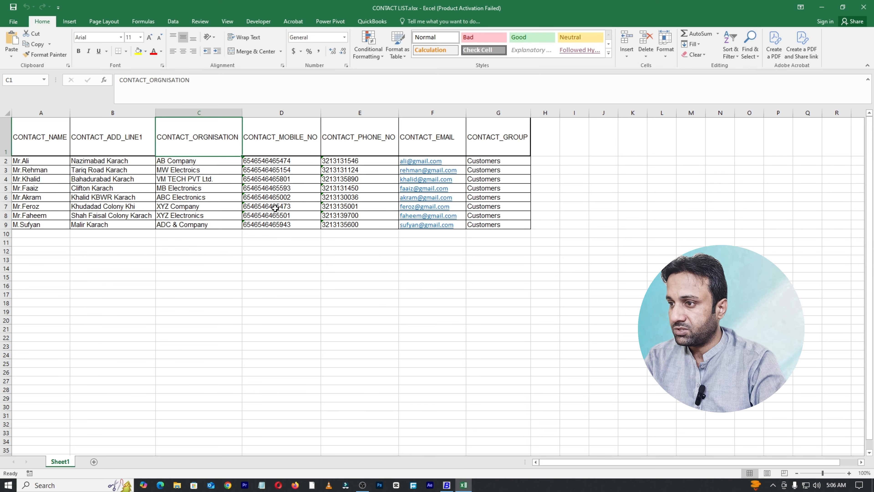
left_click(279, 148)
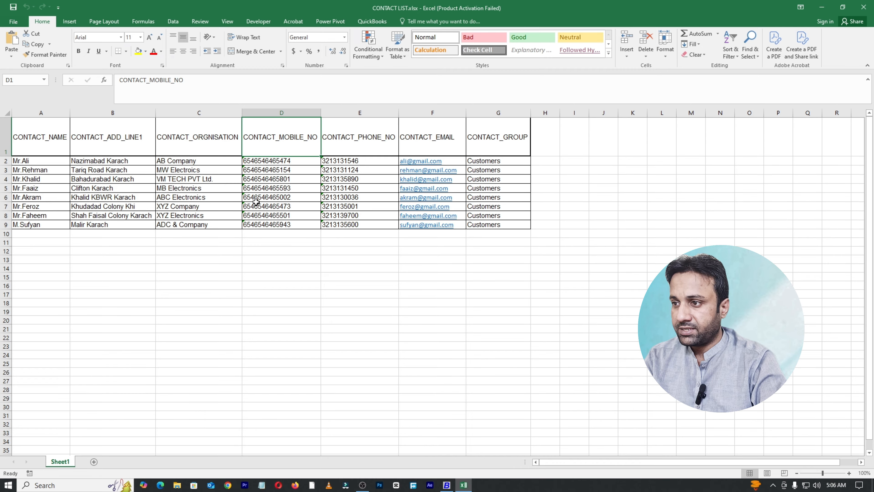
key("alt+Tab")
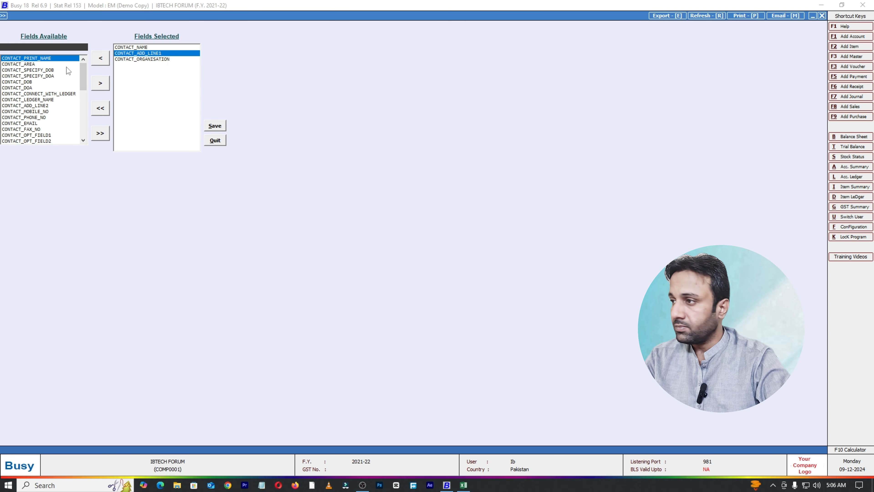
type("con")
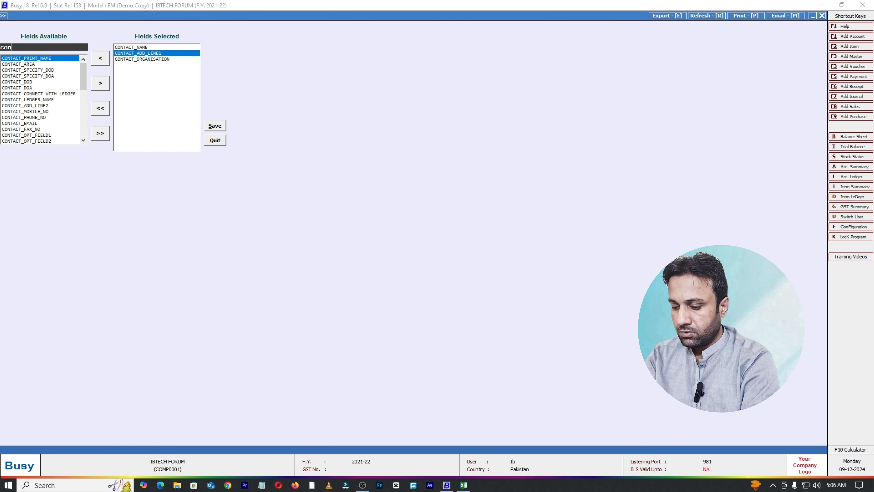
type("tact")
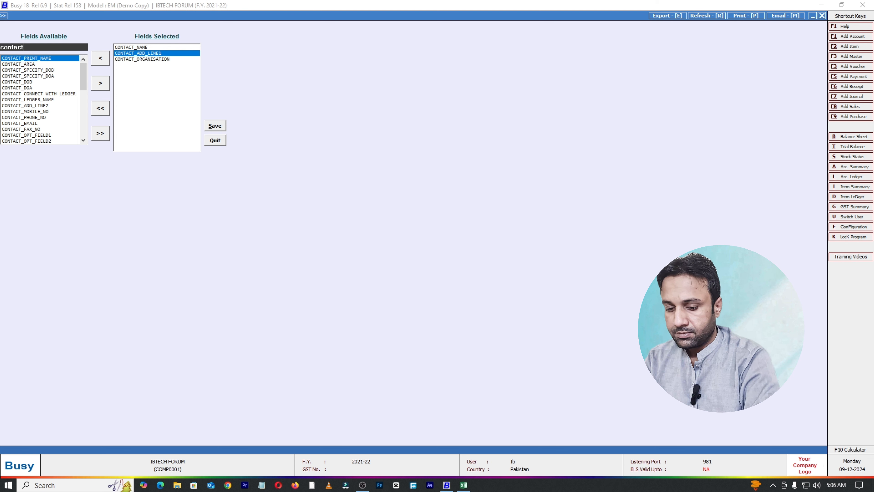
type("_mob")
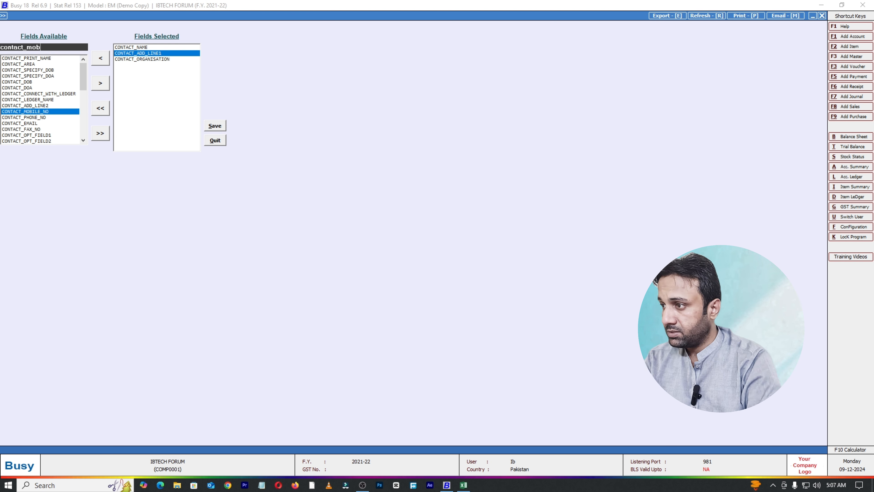
key("Return")
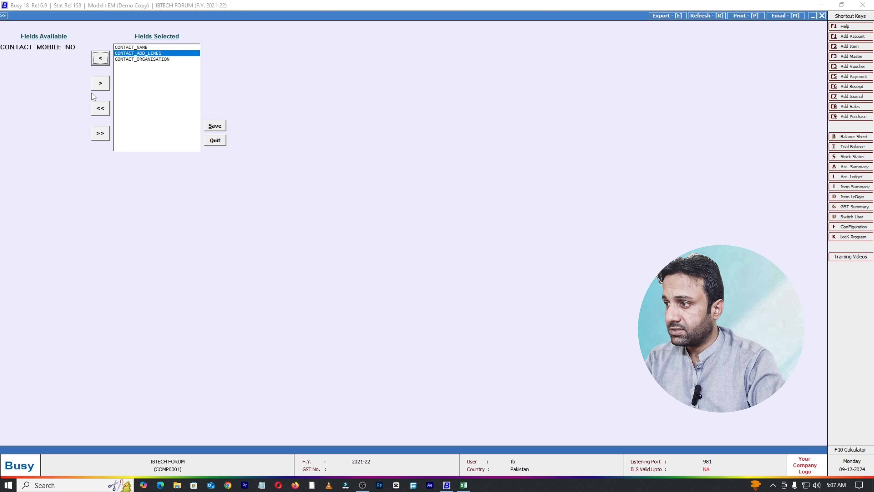
left_click(101, 84)
left_click(155, 65)
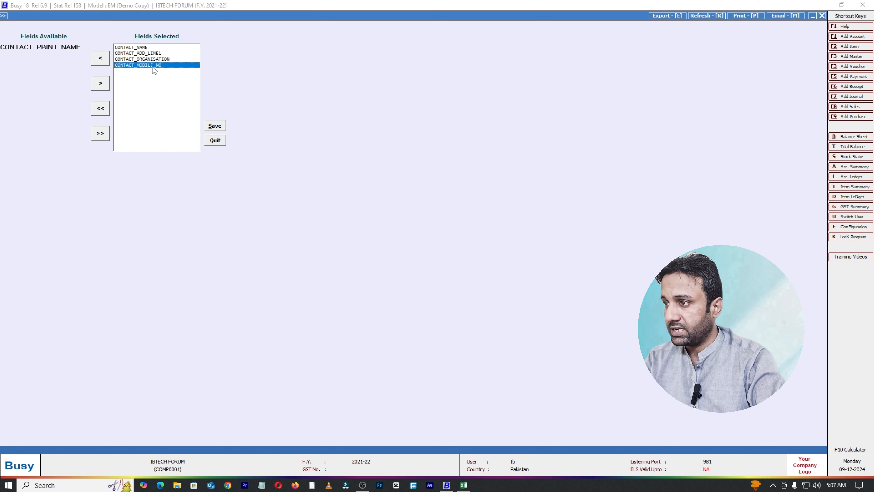
Check the fifth column header in Excel and add CONTACT_PHONE_NO to Busy's selected fields.
key("alt+Tab")
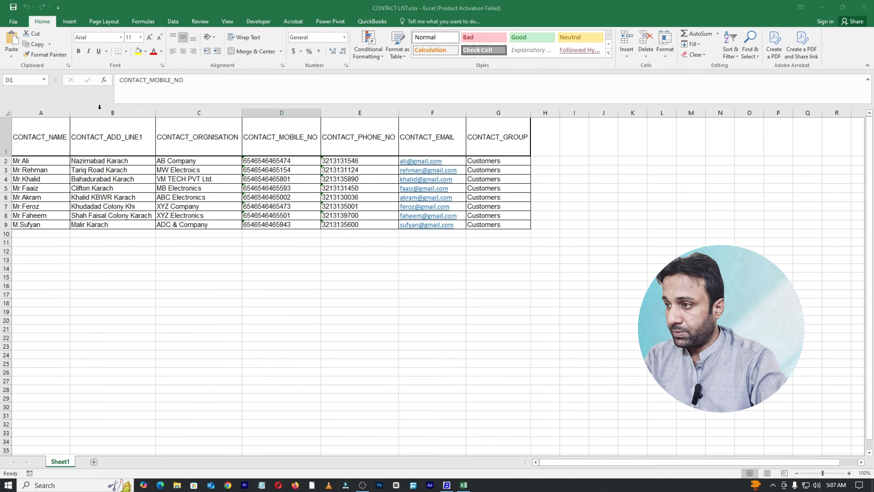
left_click(367, 124)
key("alt+Tab")
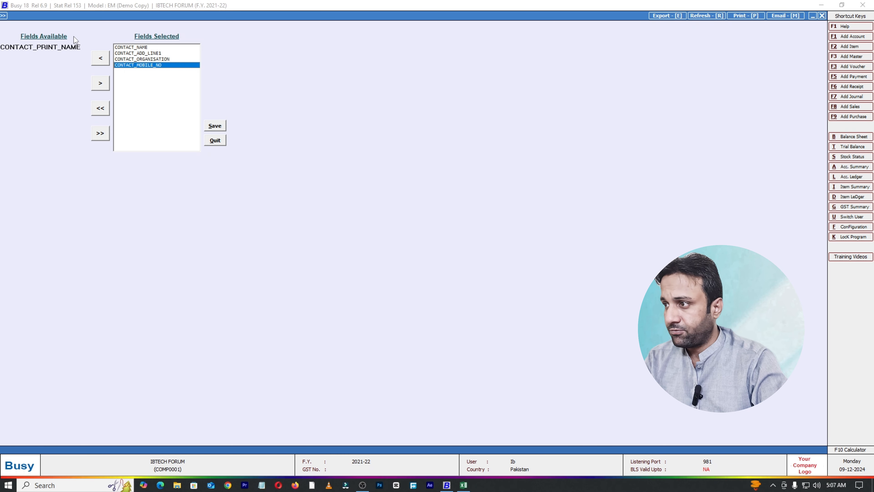
key("BackSpace")
key("BackSpace")
key("BackSpace")
key("BackSpace")
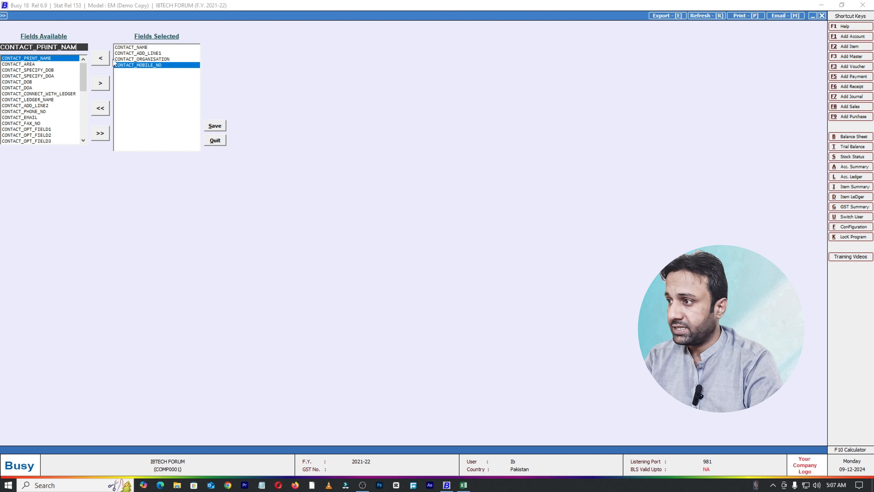
key("BackSpace")
key("BackSpace")
key("BackSpace")
key("BackSpace")
key("BackSpace")
key("BackSpace")
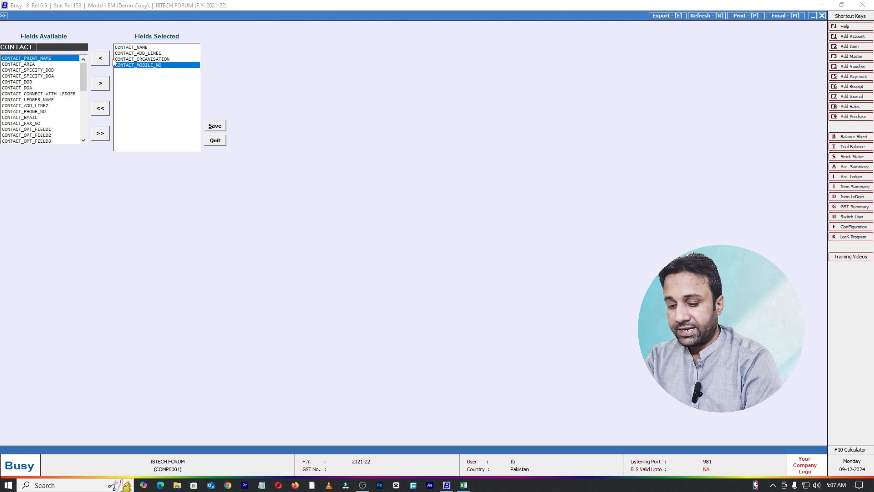
type("phon")
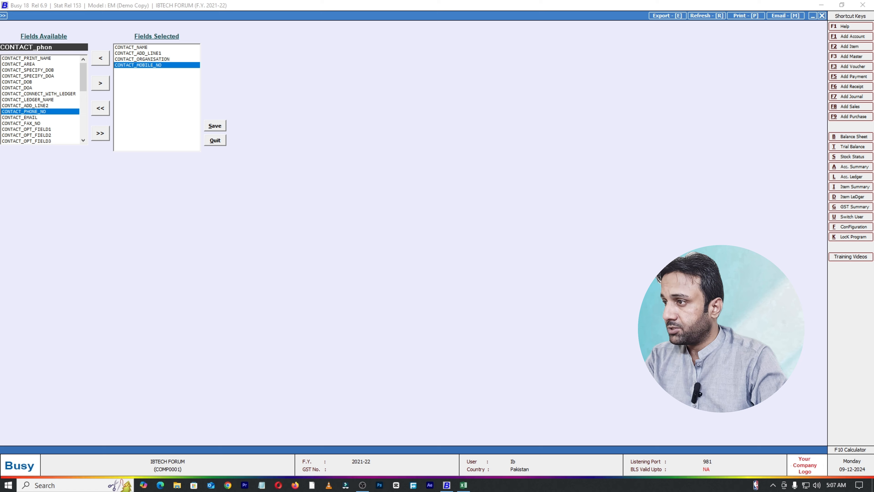
key("Return")
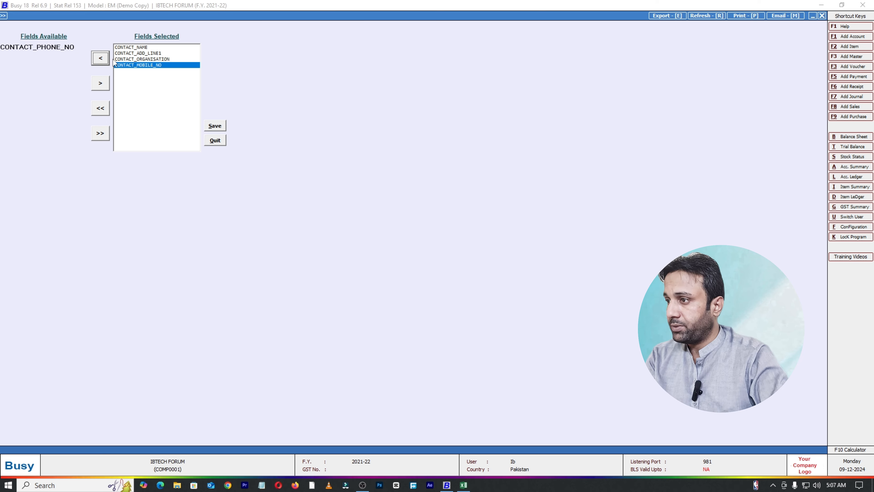
left_click(100, 83)
left_click(116, 126)
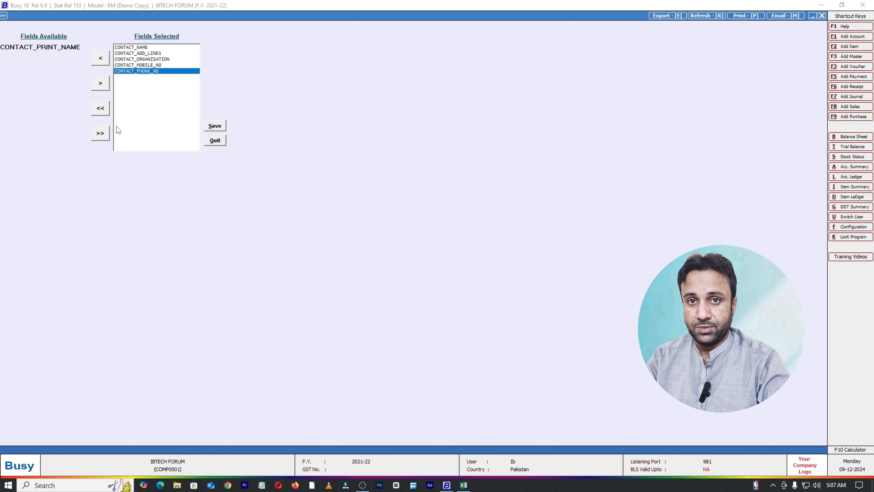
Check the sixth column header in Excel and add CONTACT_EMAIL to the selected contact fields in Busy.
key("alt+Tab")
left_click(440, 137)
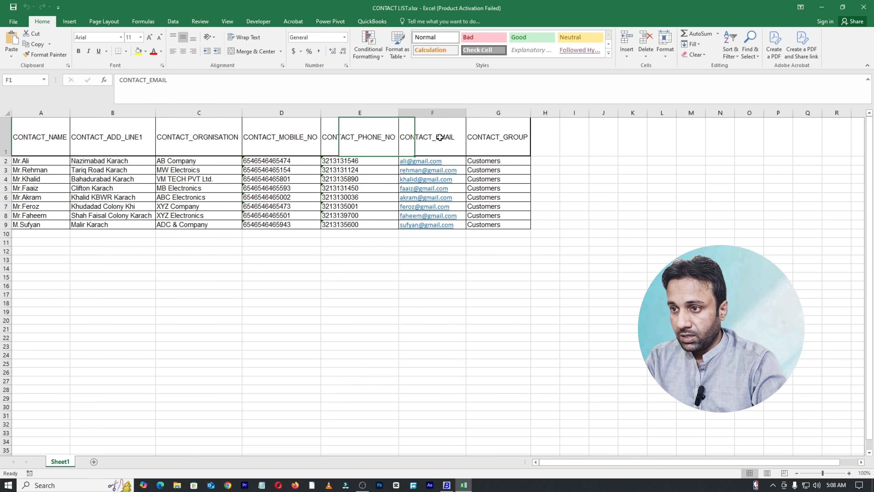
key("alt+Tab")
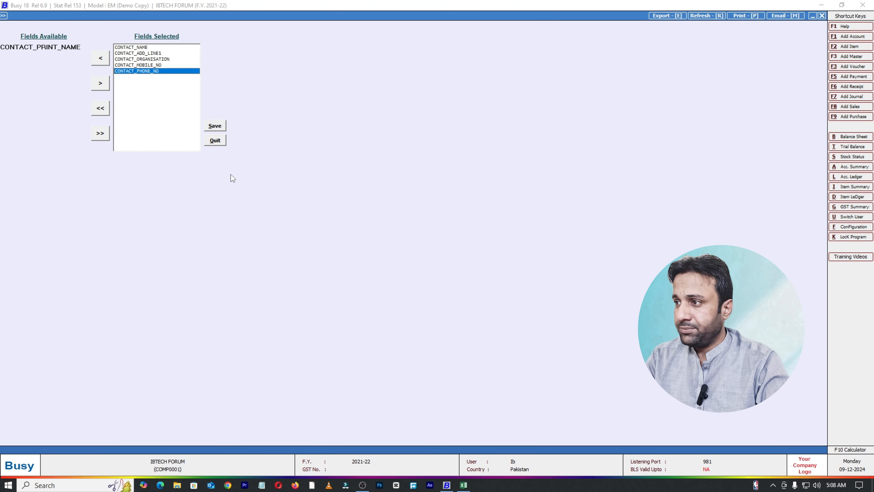
key("BackSpace")
key("BackSpace")
key("BackSpace")
key("BackSpace")
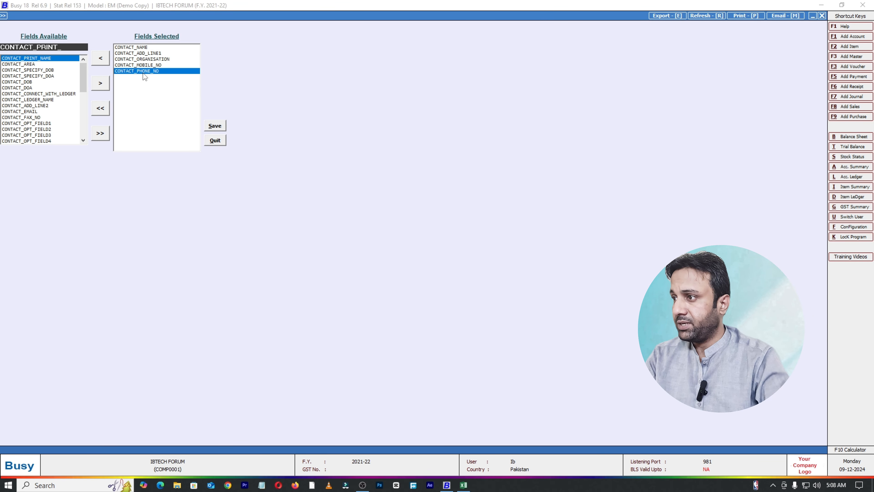
key("BackSpace")
key("BackSpace")
key("BackSpace")
key("BackSpace")
key("BackSpace")
key("BackSpace")
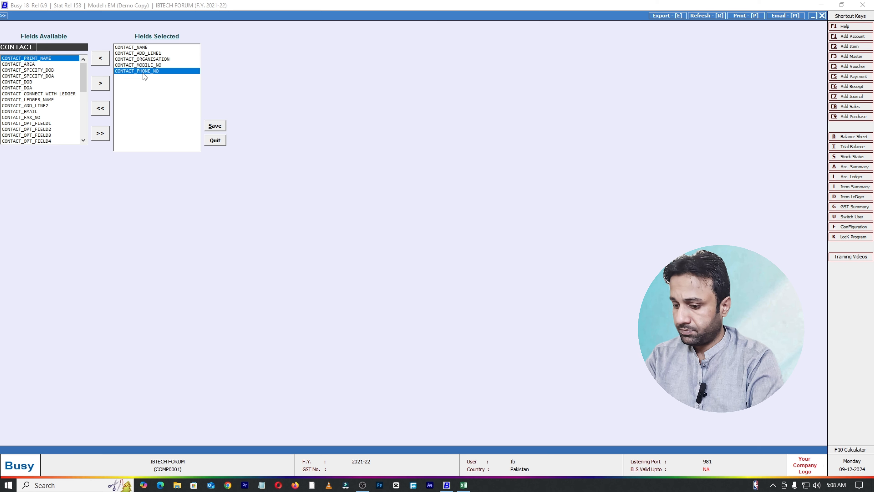
type("em")
key("Return")
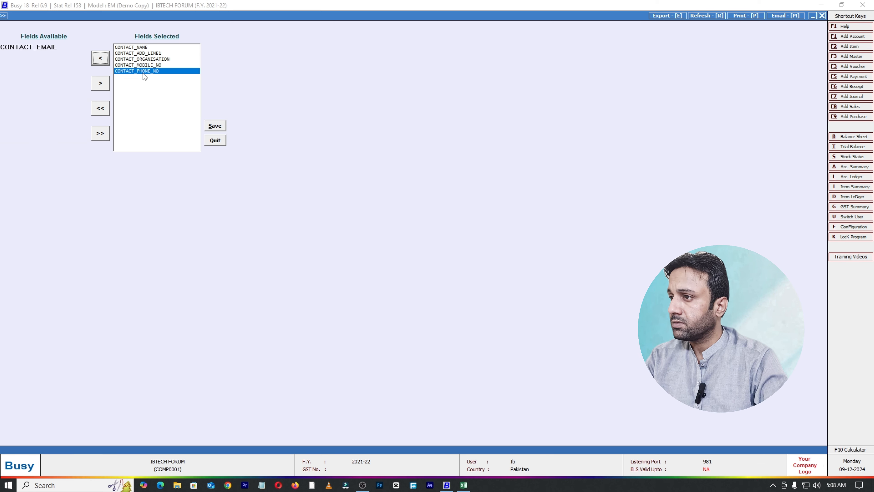
left_click(101, 85)
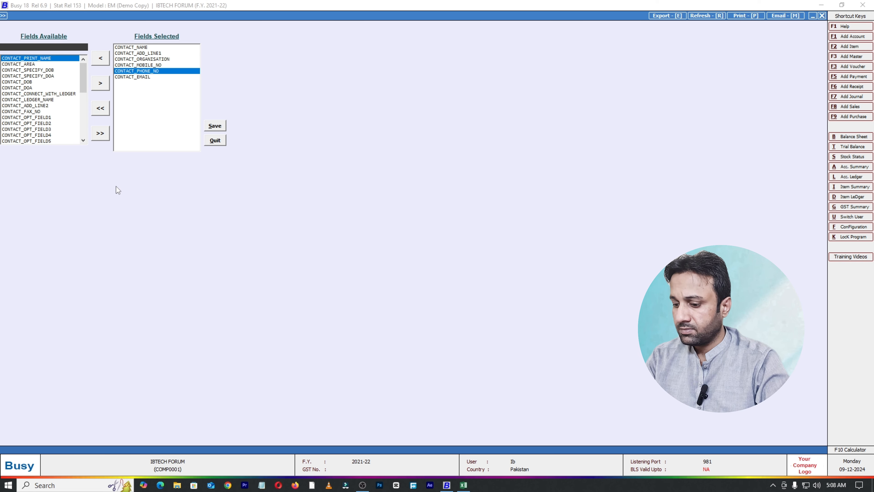
Check the seventh column header in Excel, add CONTACT_GROUP to Busy's selected fields, and save the field selection.
key("alt+Tab")
left_click(482, 141)
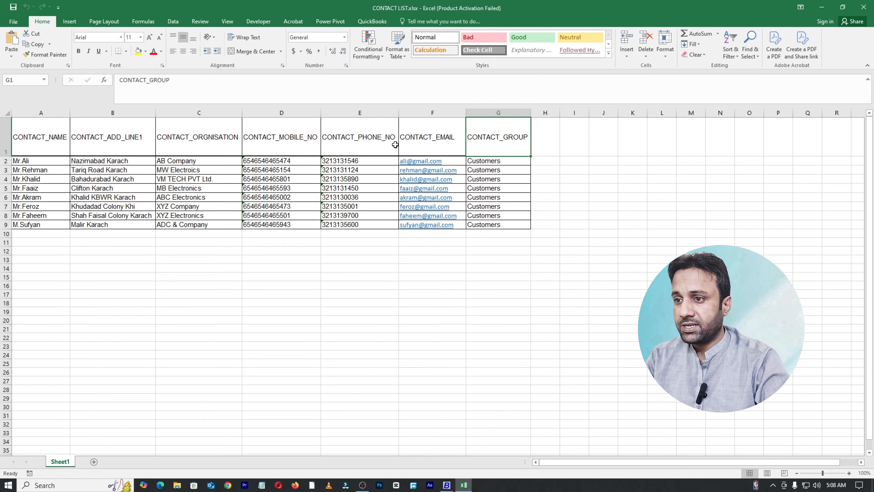
key("alt+Tab")
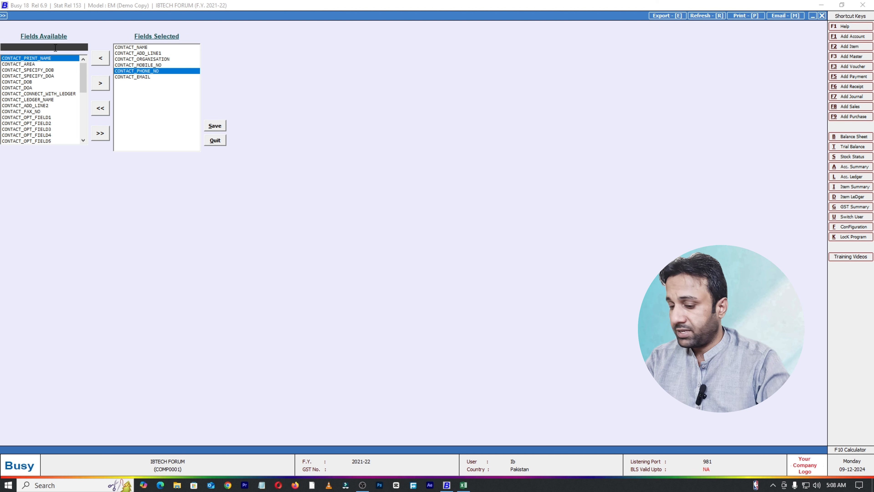
type("contact")
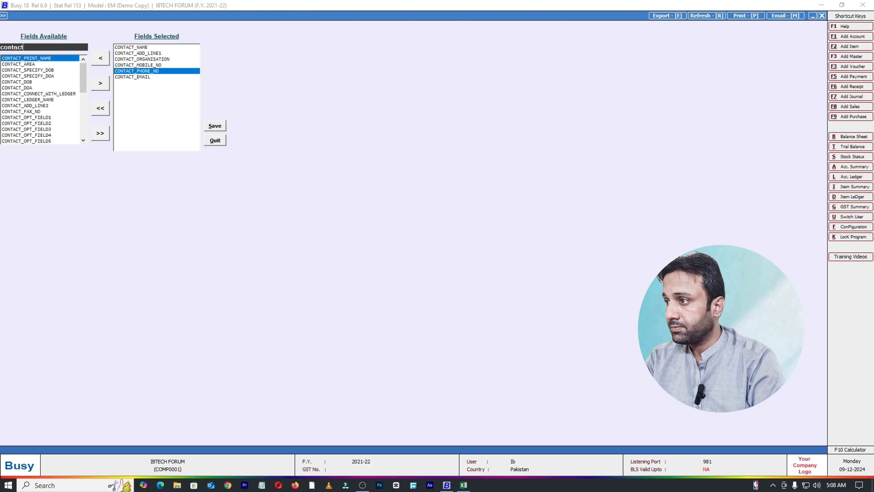
type("_gro")
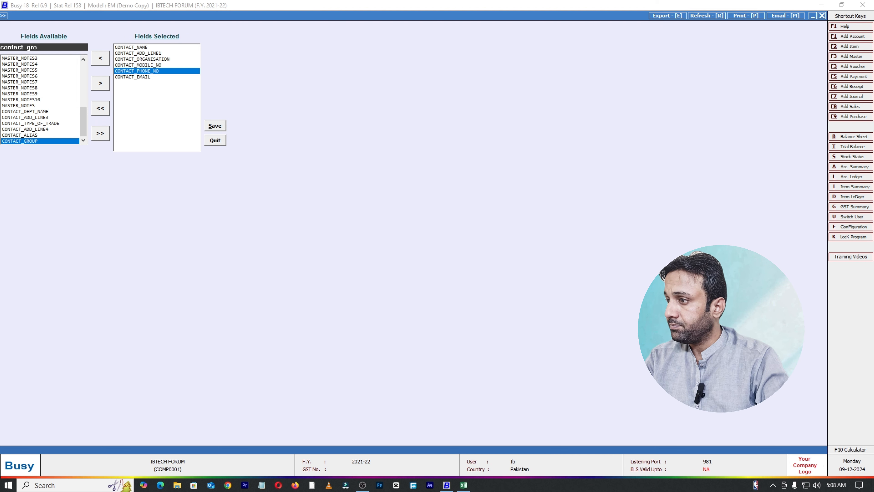
key("Return")
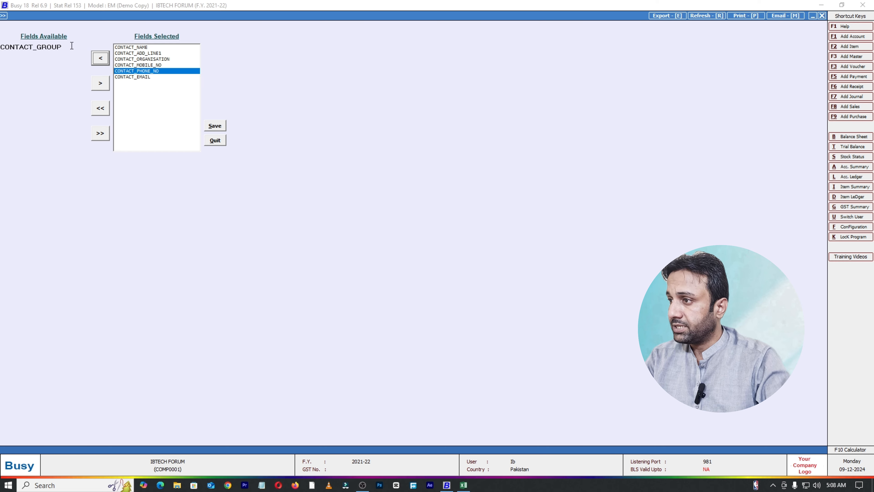
key("Return")
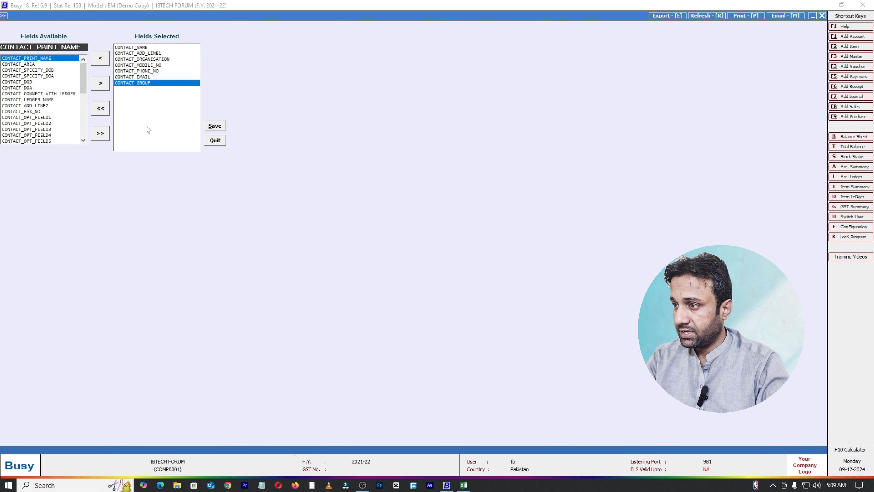
left_click(221, 129)
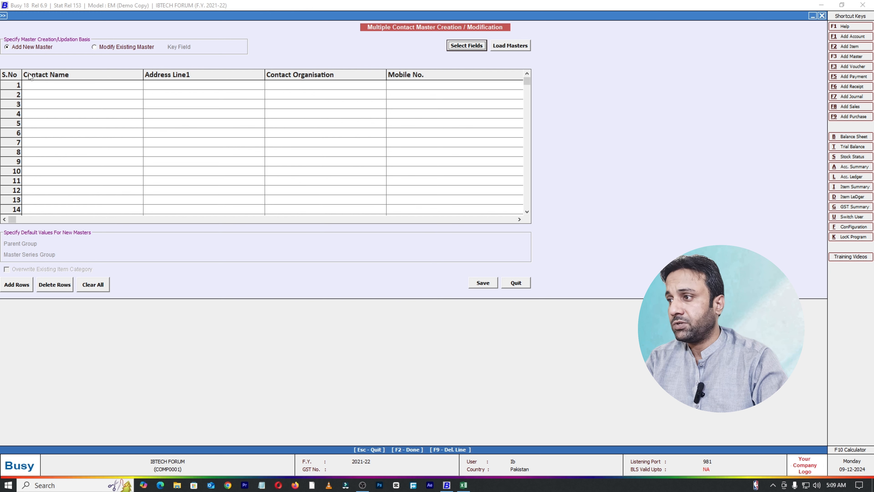
Copy the contact rows A2:G9 from the Excel sheet and paste them into Busy's multiple contact creation grid from row 1.
left_click_drag(68, 84, 409, 79)
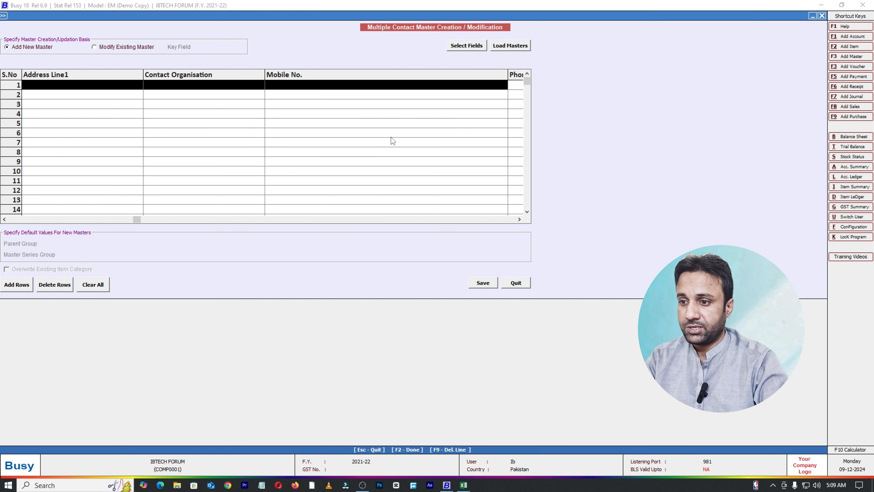
left_click(126, 221)
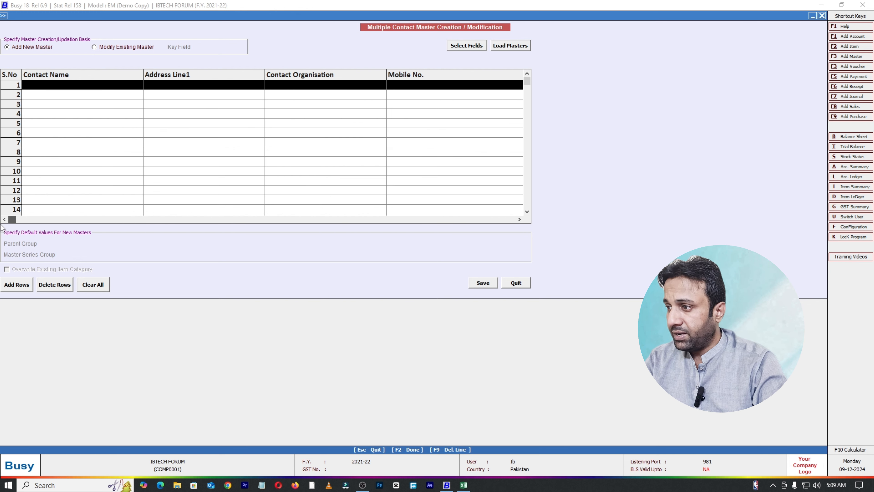
key("alt+Tab")
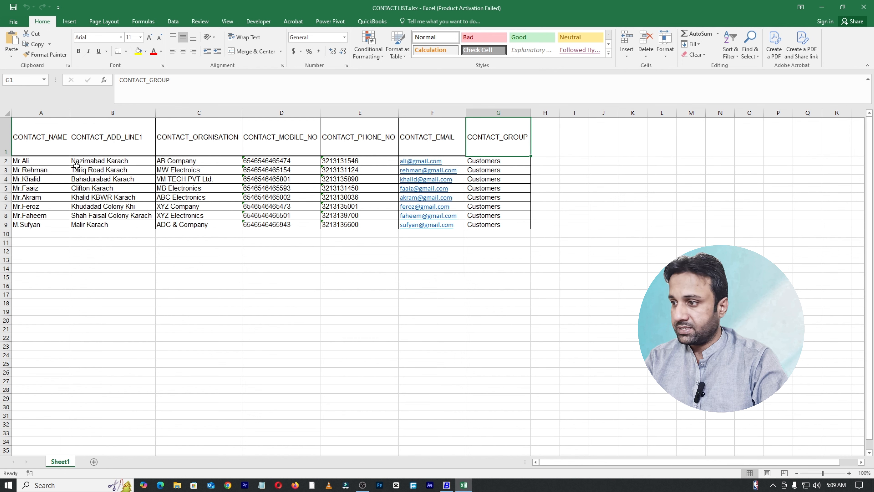
left_click_drag(36, 164, 518, 226)
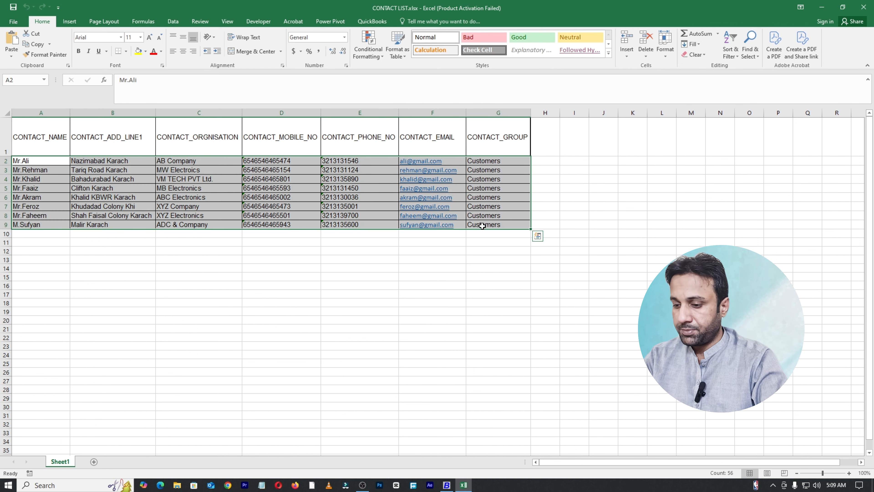
key("ctrl+c")
key("alt+Tab")
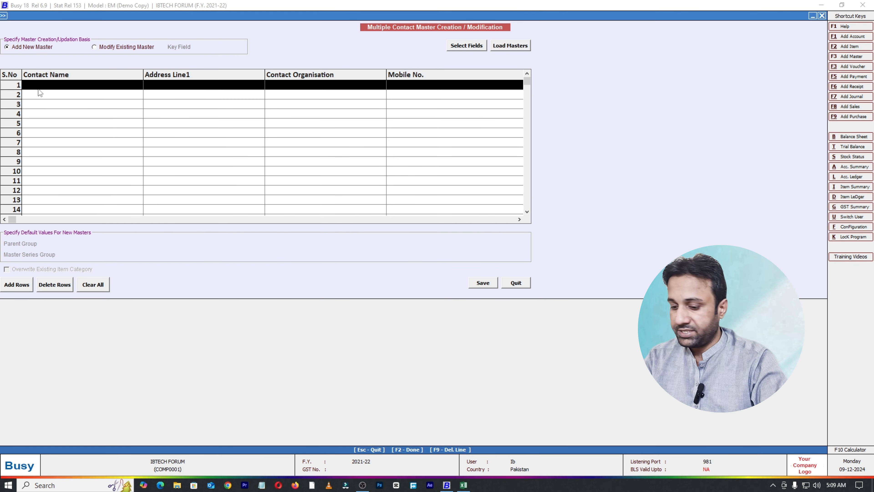
key("ctrl+v")
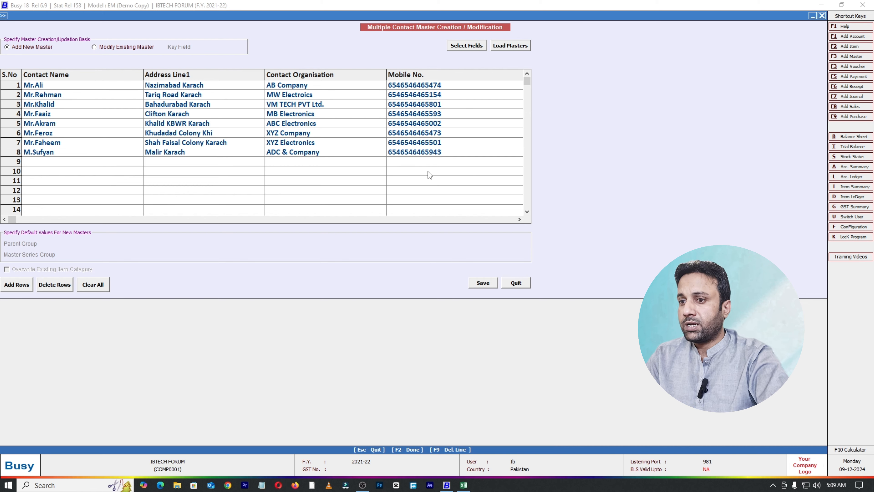
Review the pasted phone, e-mail and group columns, save the multiple contact entries, and collapse the Bulk Updations branch.
left_click(522, 221)
left_click(523, 221)
left_click(522, 221)
left_click(523, 220)
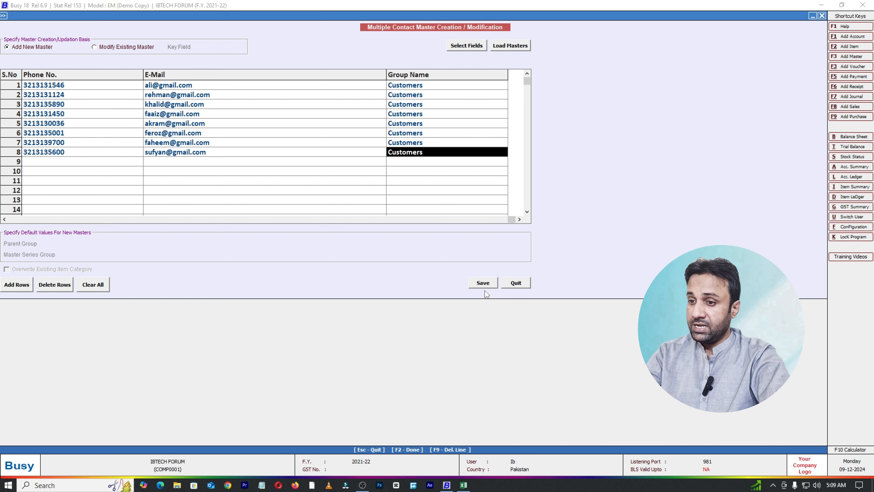
key("F2")
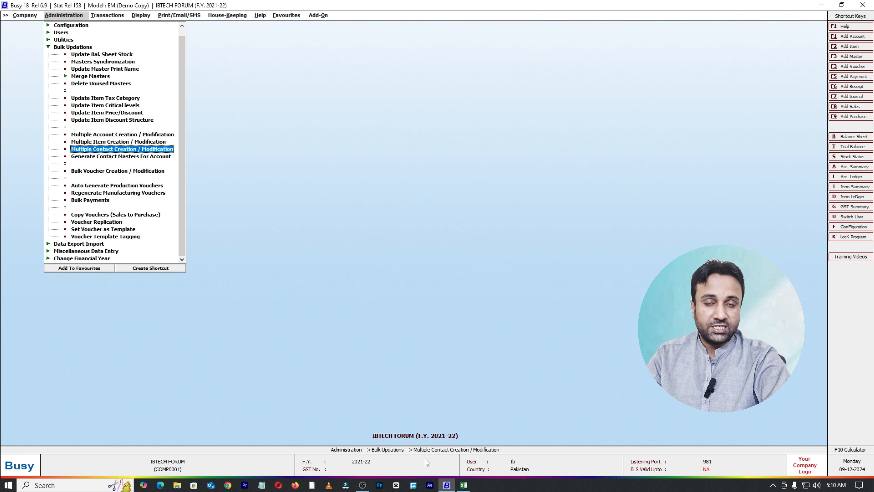
key("Escape")
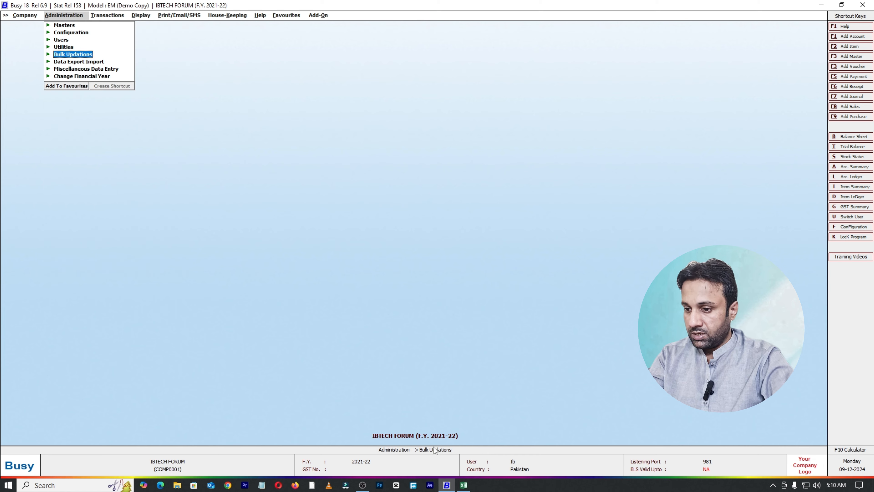
Switch to Excel, clear the copy marquee on the contact rows, and close the CONTACT LIST workbook.
left_click(463, 485)
left_click(512, 303)
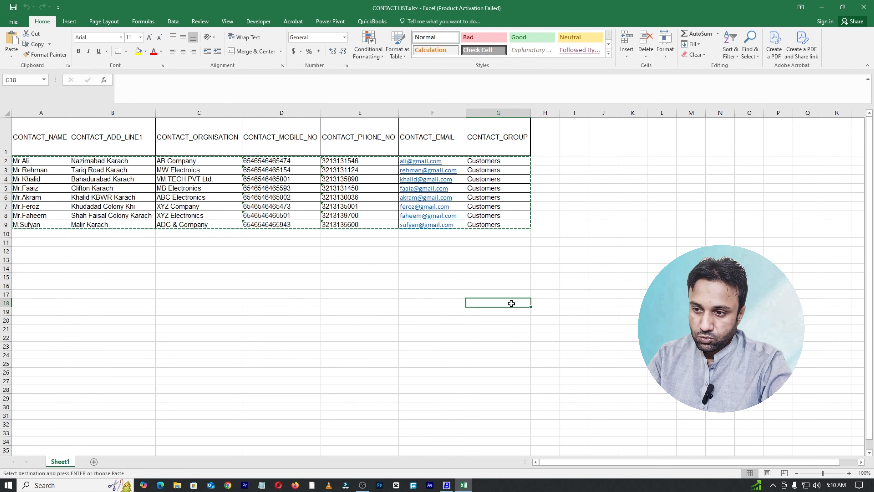
key("Escape")
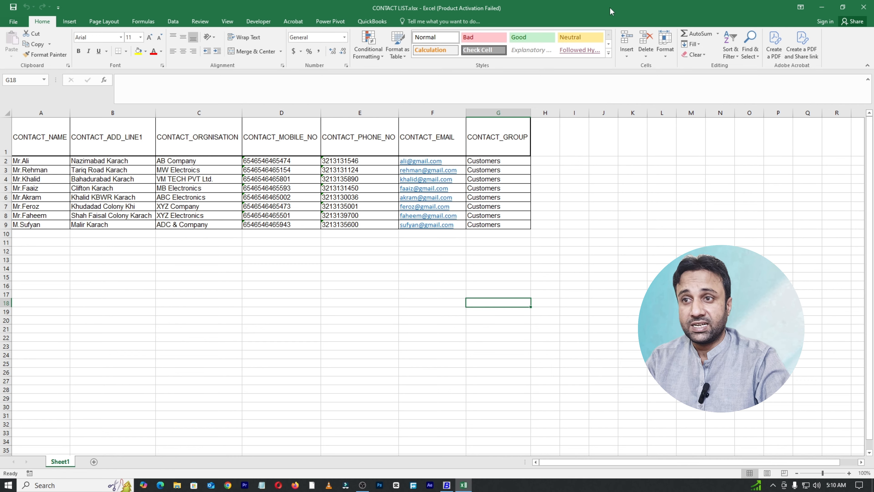
left_click(864, 7)
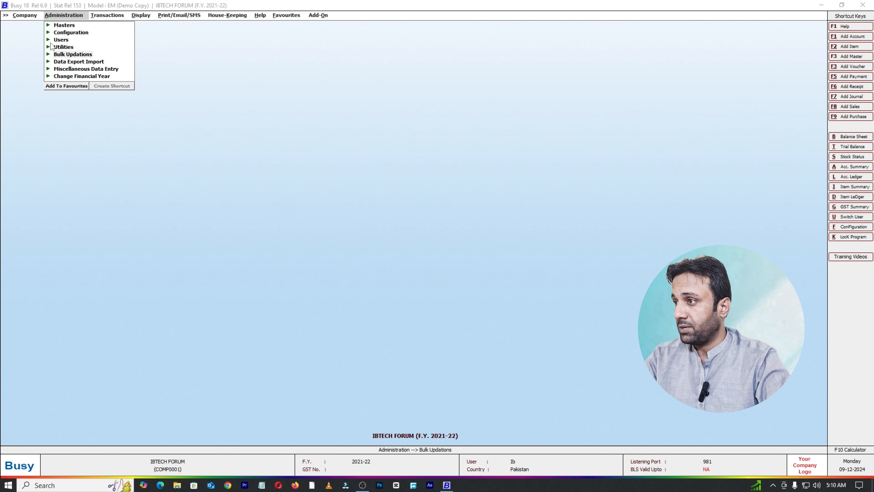
Open the Import Contact Masters From Excel form under Data Export Import in Busy.
left_click(55, 16)
left_click(66, 16)
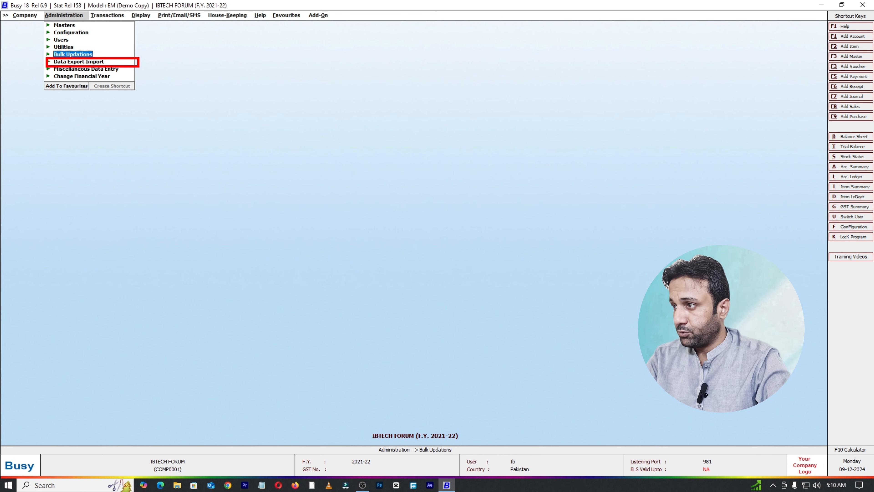
left_click(100, 64)
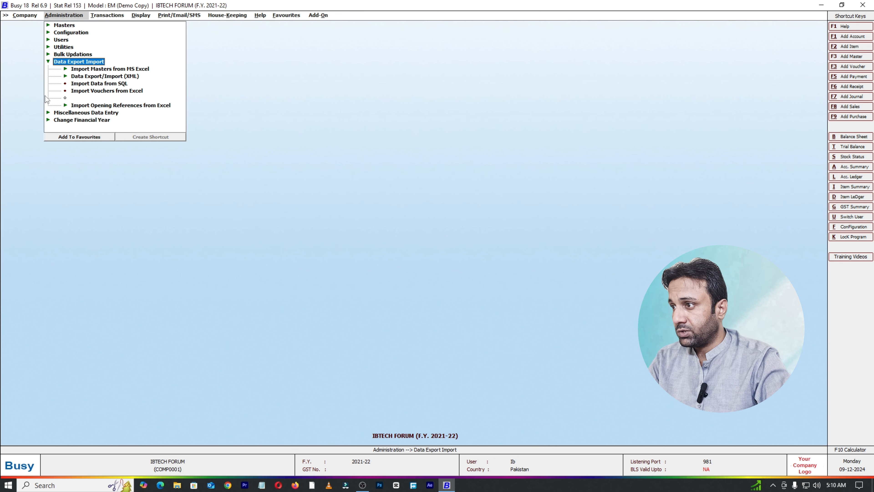
left_click(144, 69)
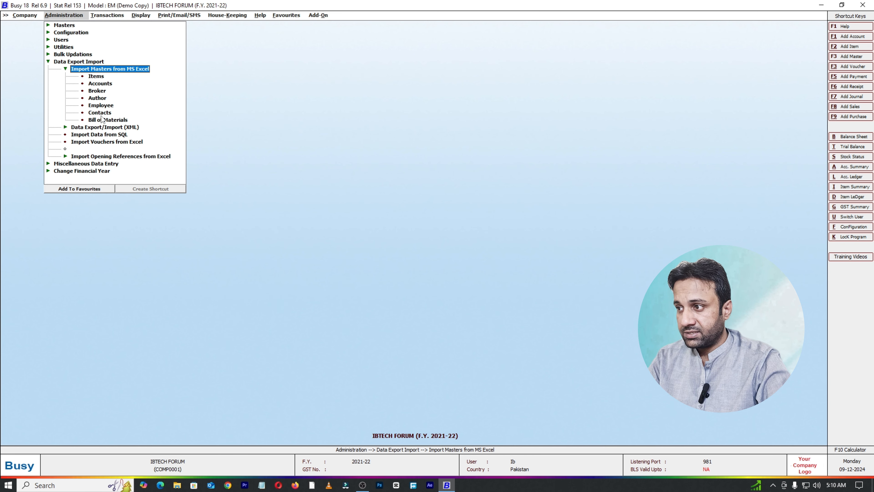
left_click(101, 114)
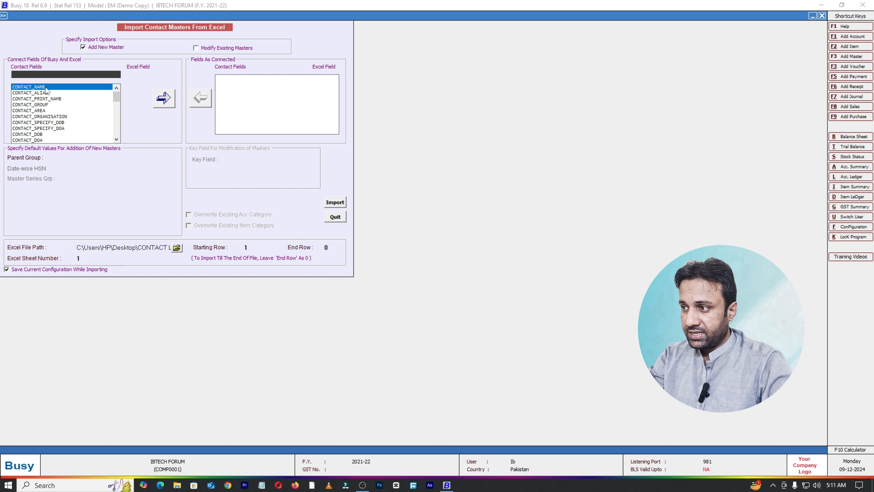
Check the column letters in the Excel contact list and connect CONTACT_NAME to Excel field A in Busy's import form.
key("Return")
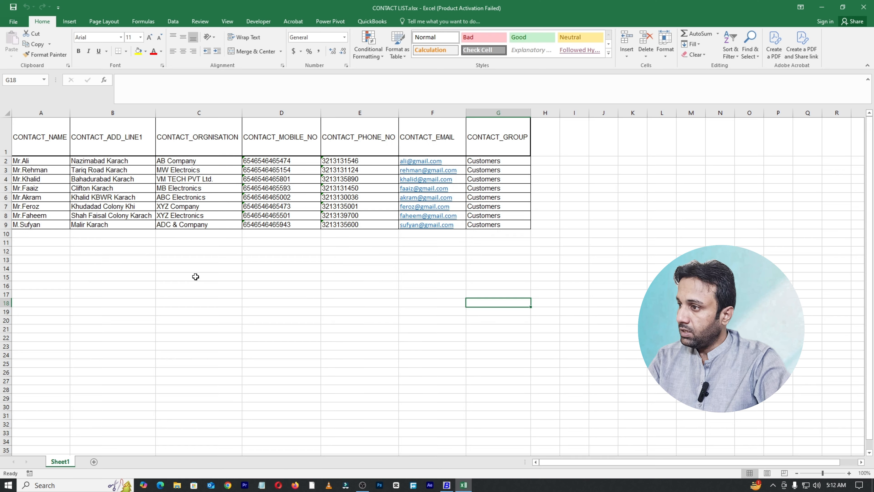
left_click(41, 113)
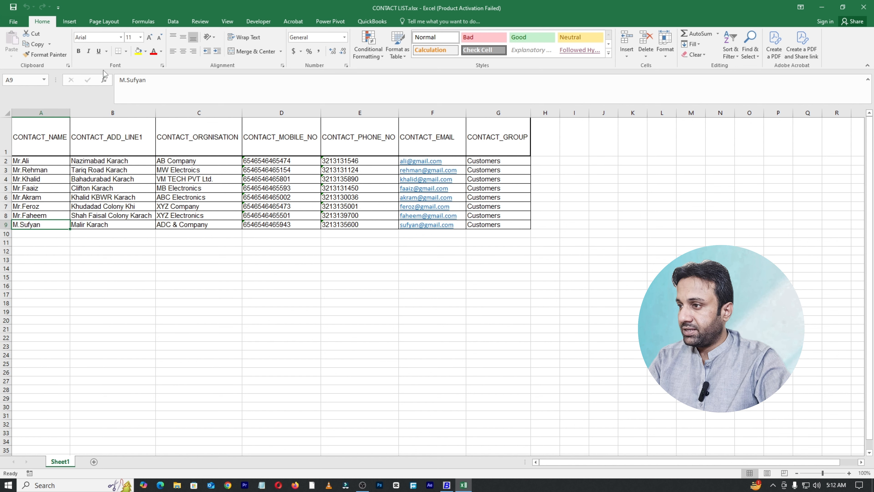
left_click(104, 110)
left_click(103, 143)
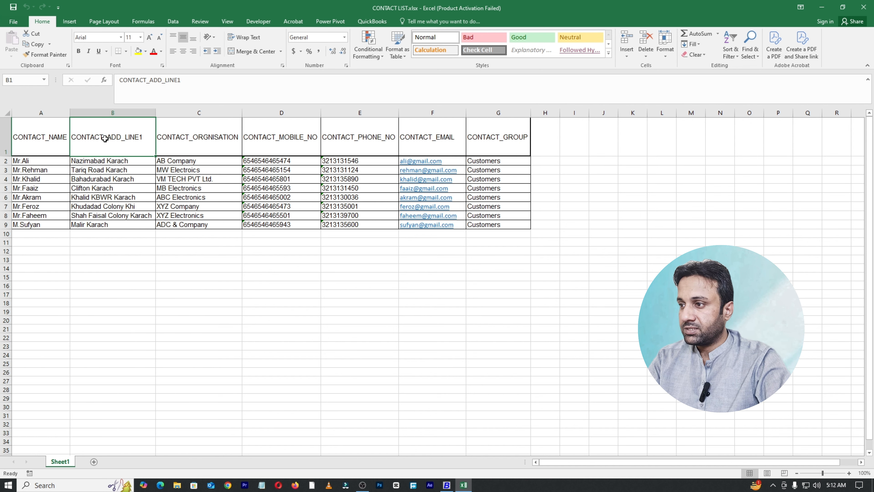
left_click(204, 109)
left_click(287, 109)
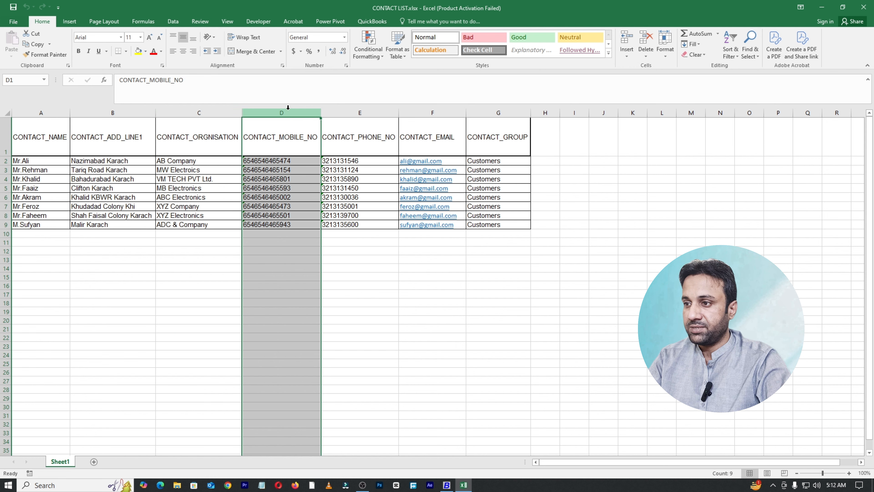
left_click(363, 110)
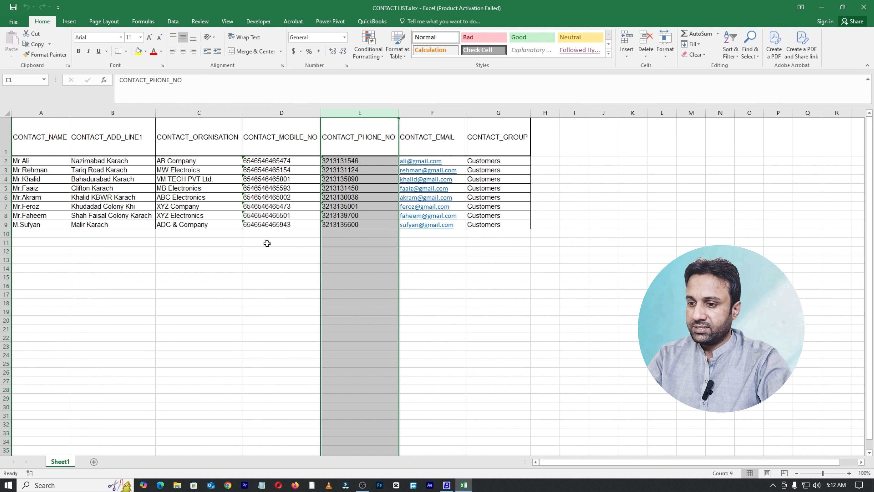
left_click(447, 486)
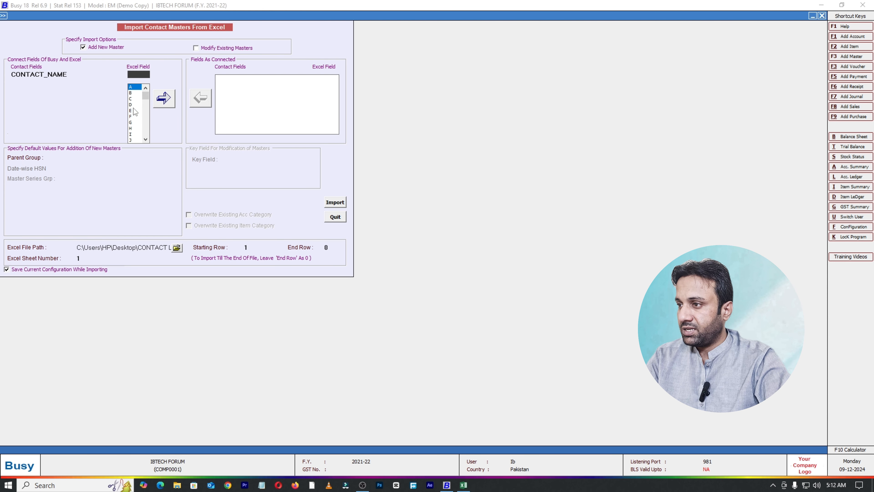
left_click(170, 107)
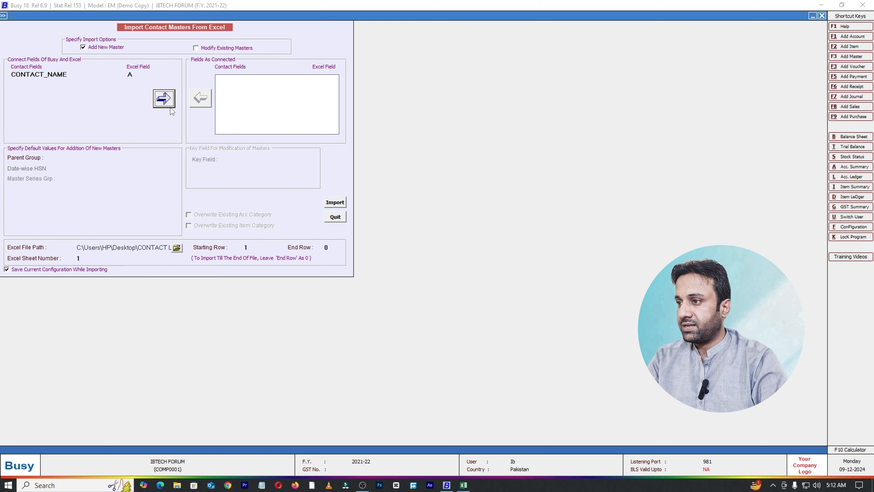
left_click(170, 107)
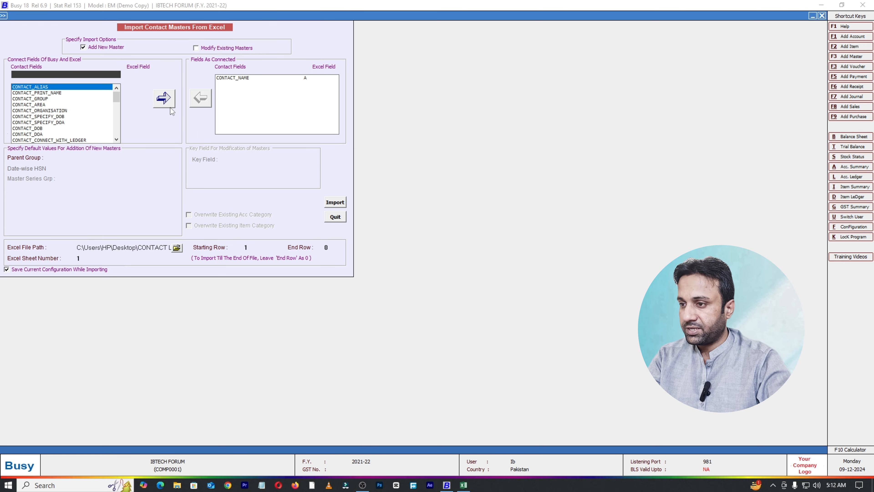
Check the address column's letter in the Excel contact list and connect CONTACT_ADD_LINE1 to Excel field B in Busy's import form.
key("alt+Tab")
left_click(104, 110)
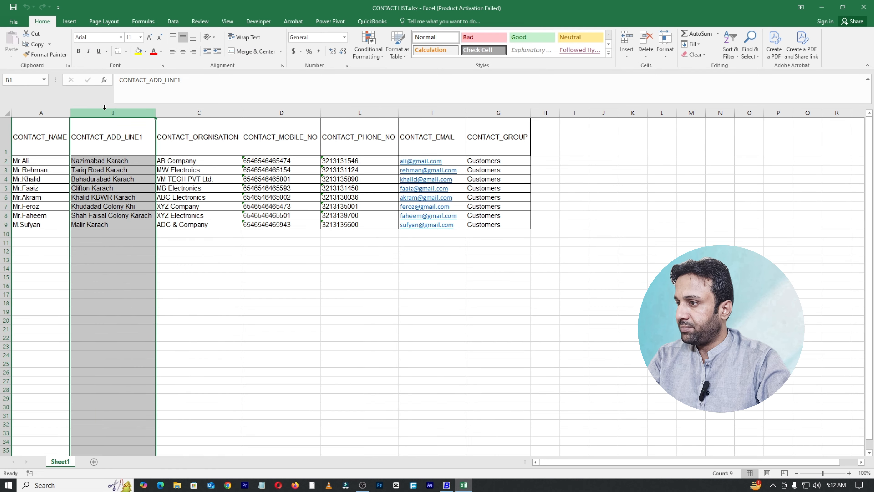
key("alt+Tab")
type("C")
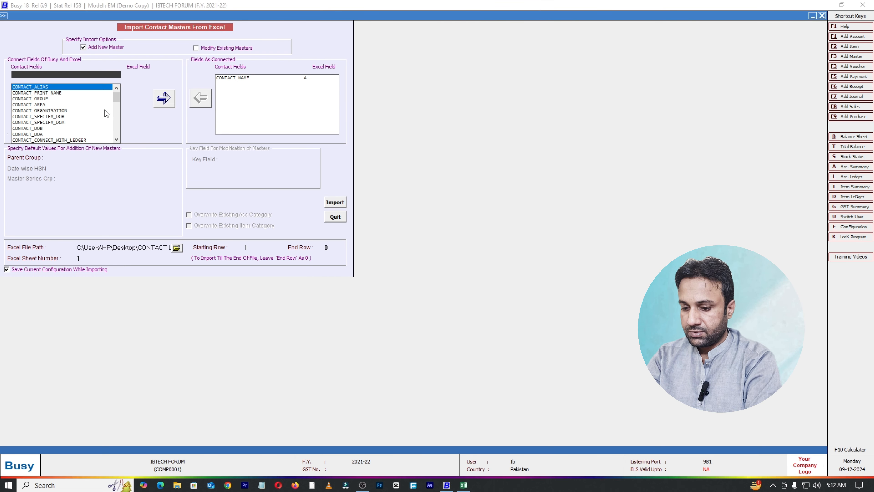
type("ontact")
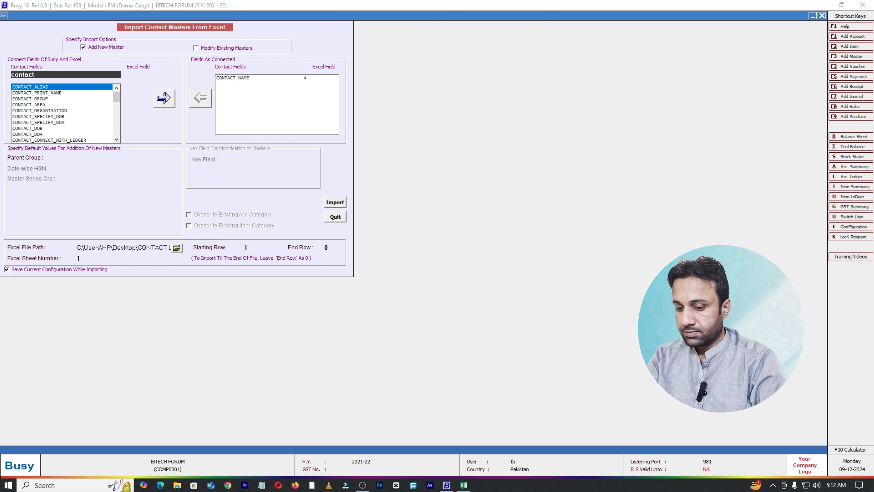
type("_add")
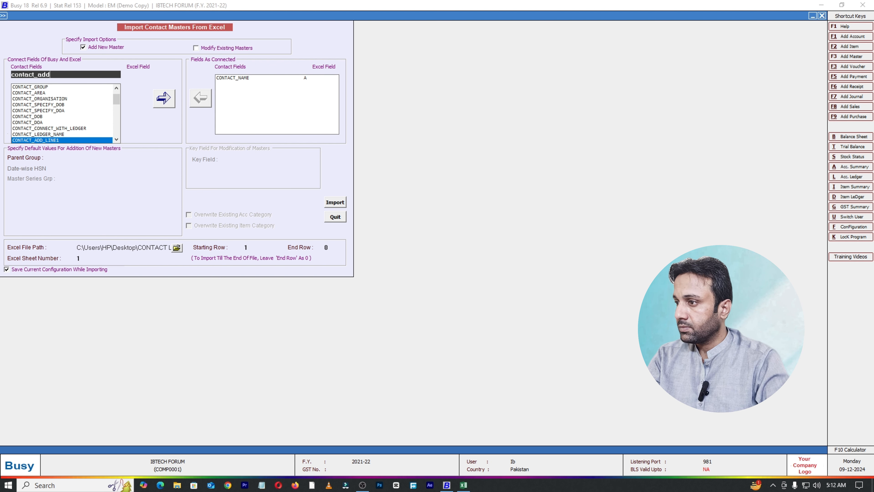
key("Return")
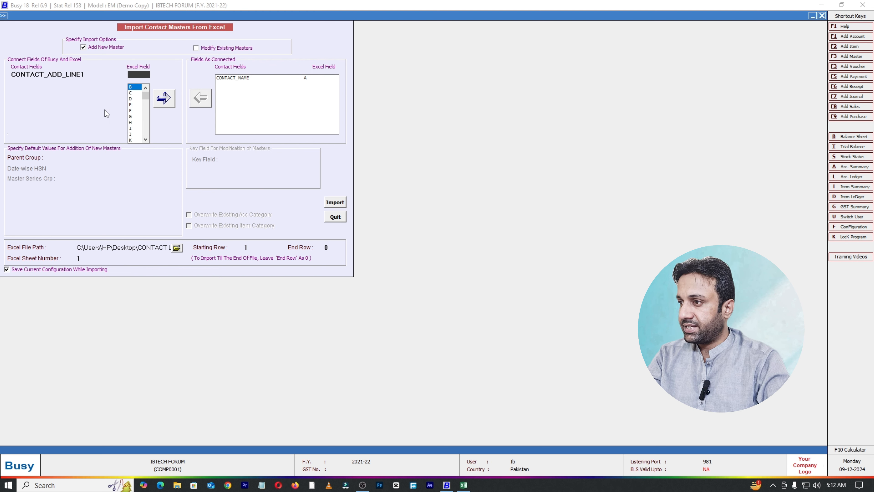
key("Return")
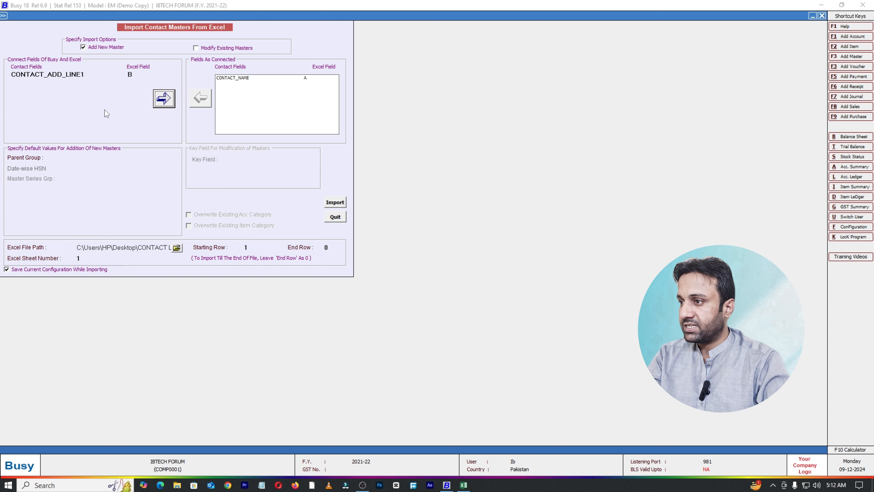
key("Return")
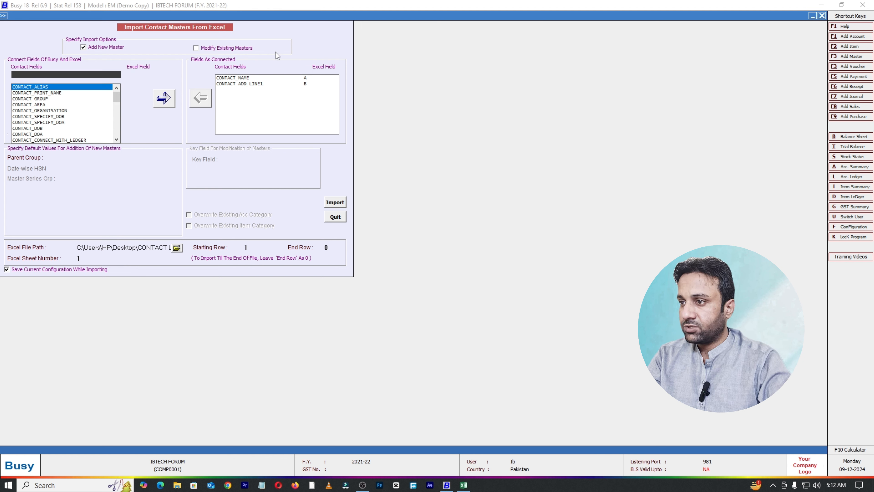
left_click(261, 83)
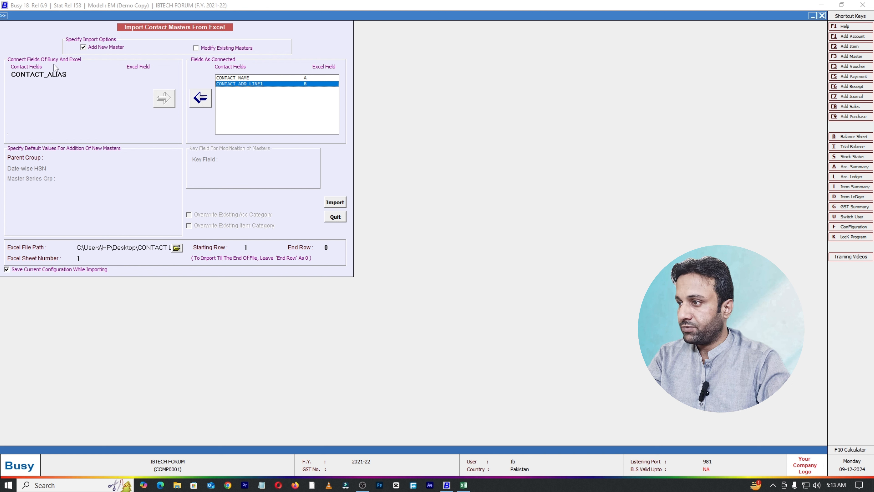
left_click(78, 75)
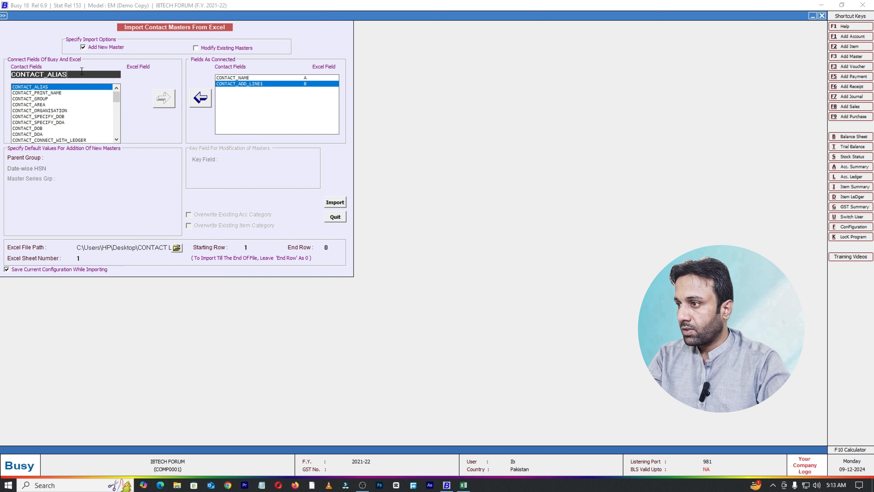
left_click(240, 84)
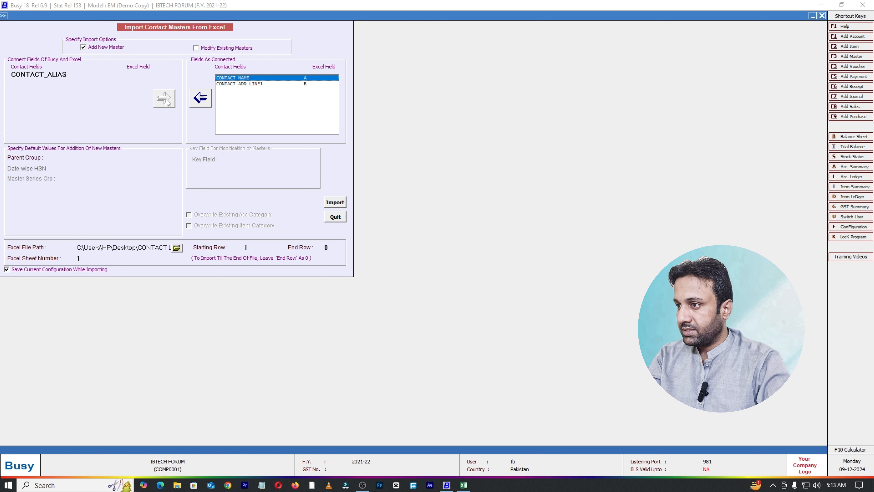
Check the organisation column in the Excel contact list and connect CONTACT_ORGANISATION to Excel field C in Busy.
left_click(70, 73)
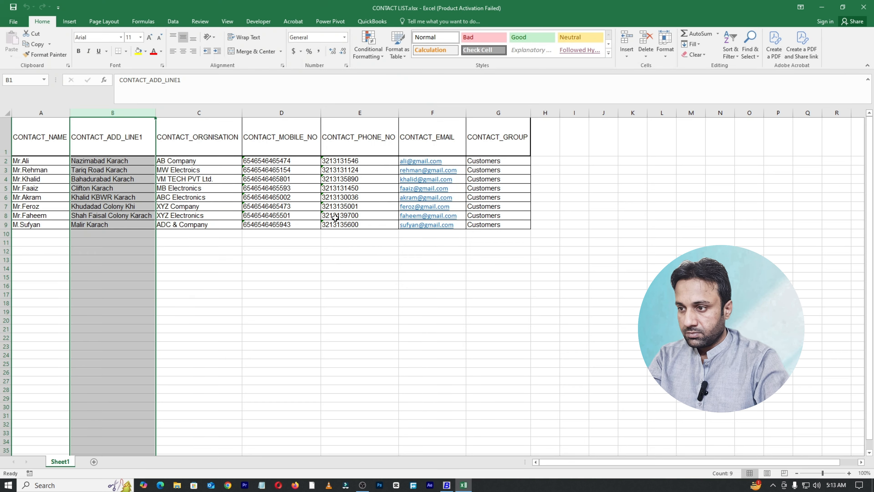
left_click(463, 484)
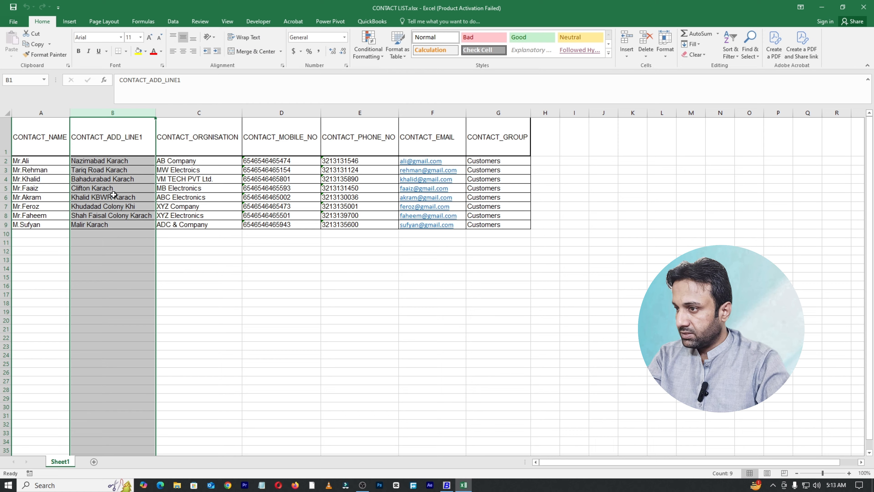
left_click(192, 145)
key("alt+Tab")
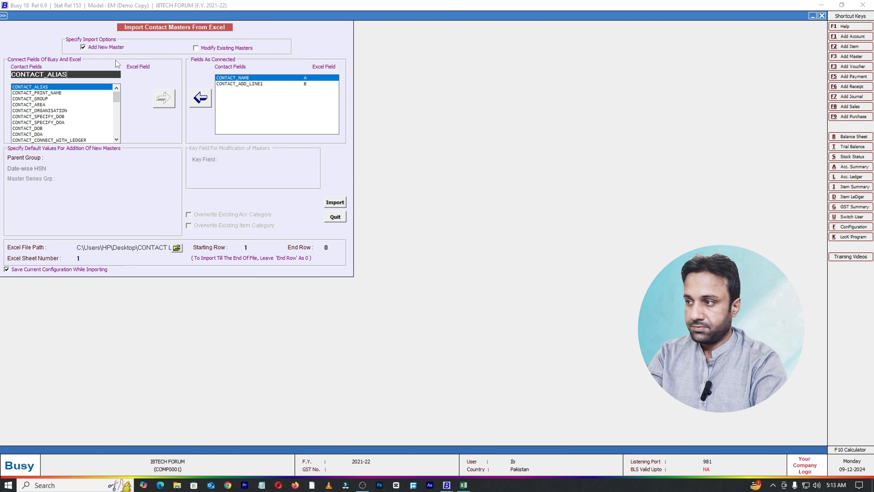
key("BackSpace")
key("BackSpace")
key("BackSpace")
key("BackSpace")
key("BackSpace")
type("org")
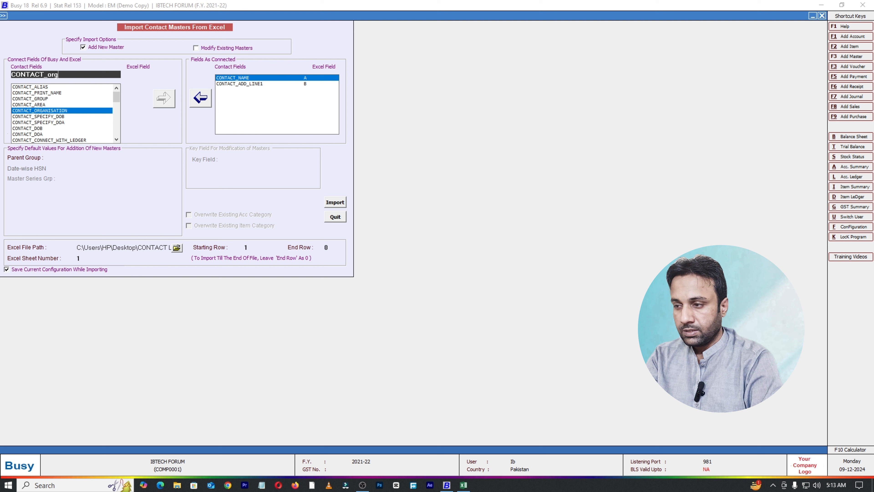
key("Return")
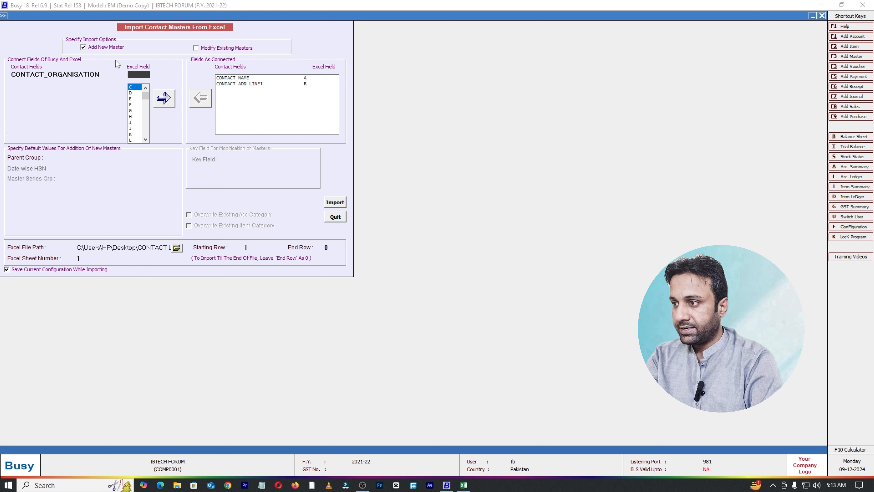
key("Return")
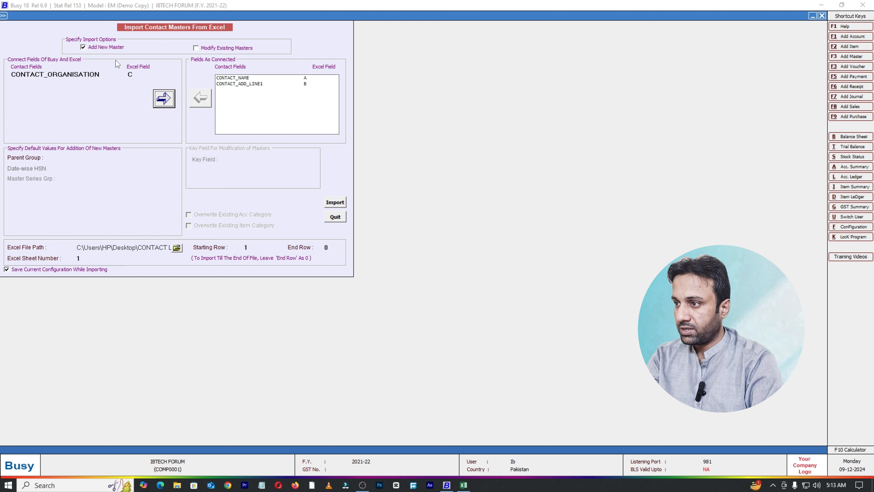
key("Return")
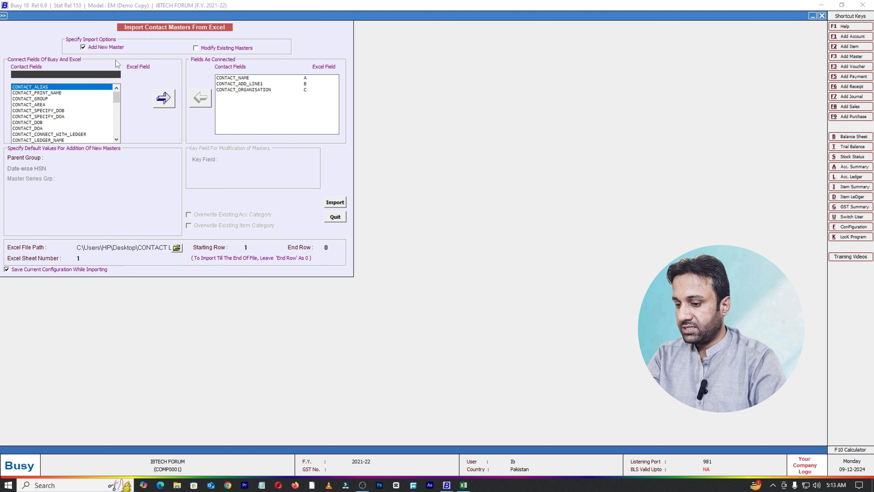
Check the phone columns in Excel, and connect CONTACT_MOBILE_NO to Excel field D and CONTACT_PHONE_NO to E in Busy.
key("alt+Tab")
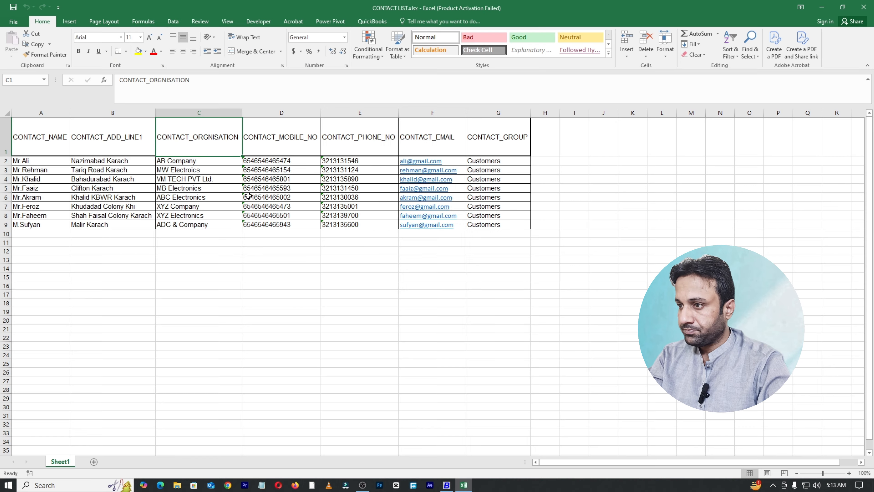
key("alt+Tab")
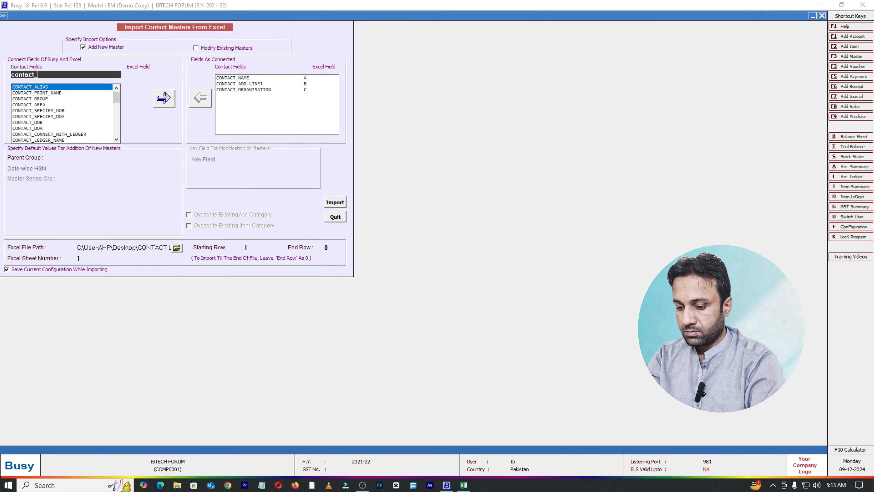
key("Return")
type("D")
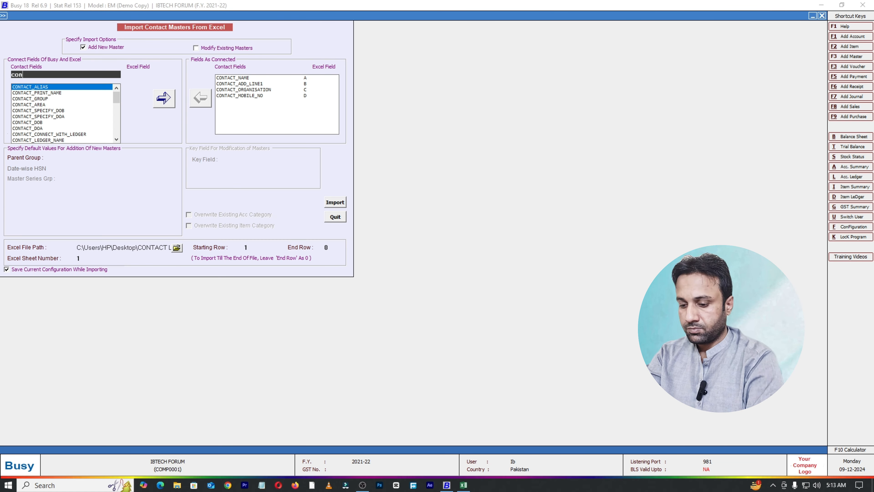
type("tact_phone")
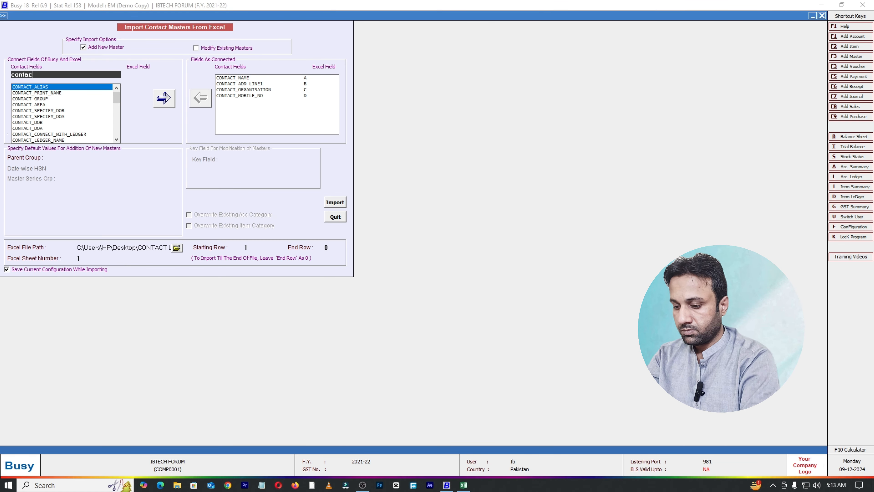
key("Return")
type("E")
key("Return")
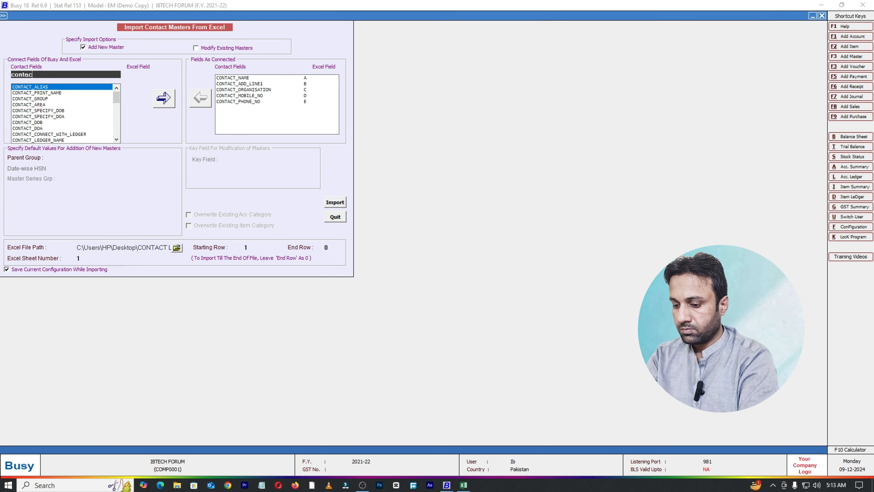
Connect CONTACT_EMAIL to Excel field F and CONTACT_GROUP to Excel field G in the import form.
key("Return")
type("F")
key("Return")
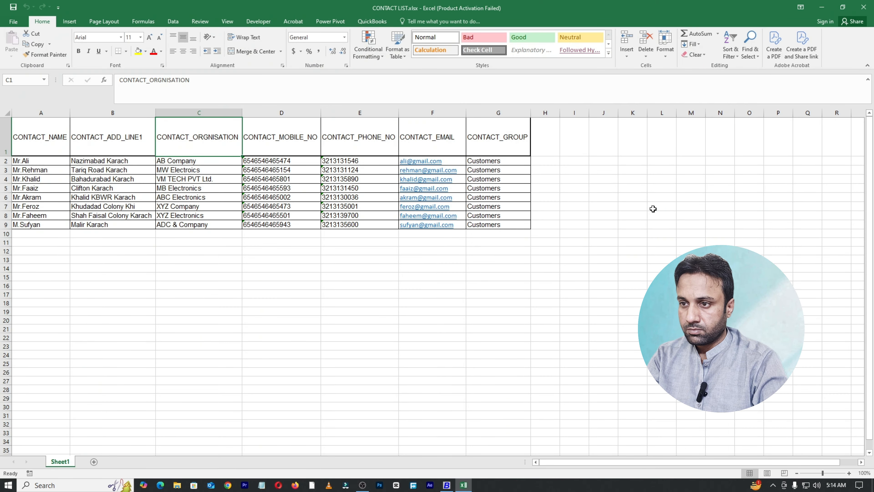
type("contact_g")
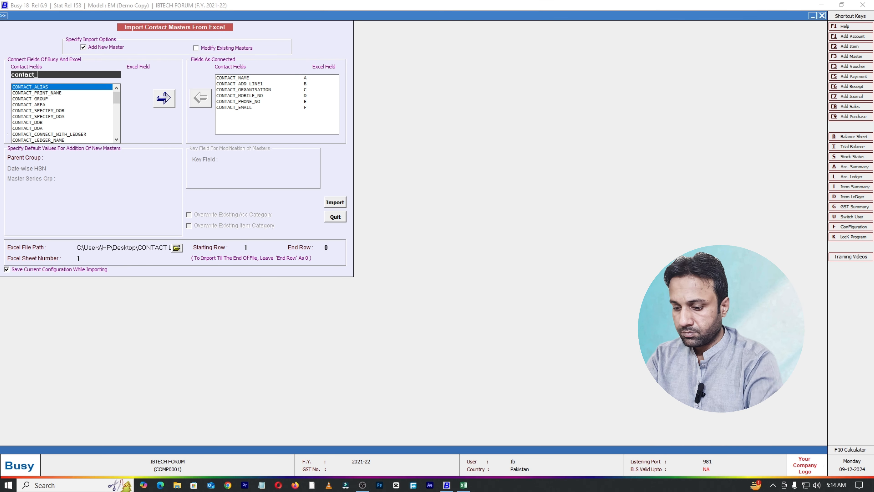
key("Return")
key("Return")
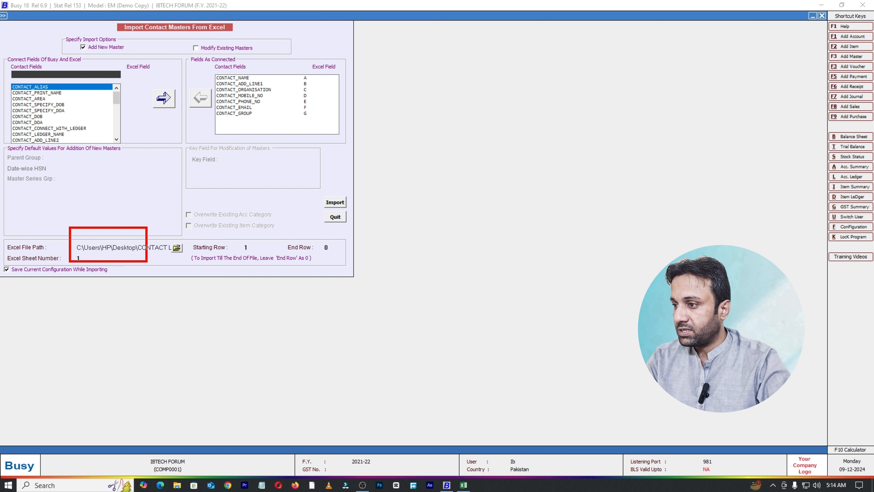
Choose the CONTACT LIST workbook on the Desktop as the file to import, and check its sheet position in Excel.
left_click(176, 248)
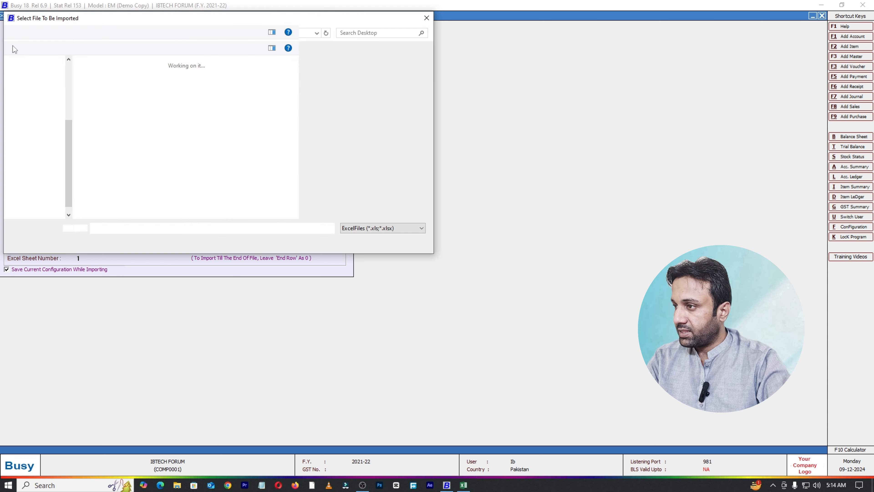
double_click(399, 156)
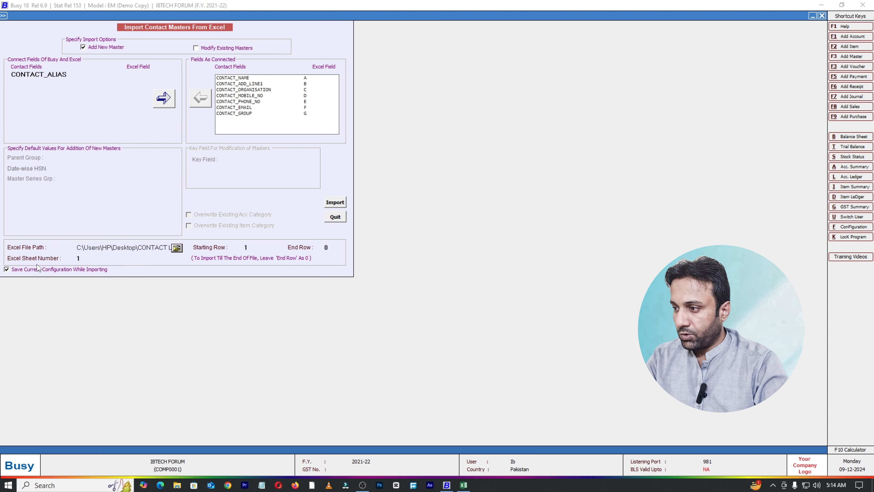
left_click(463, 485)
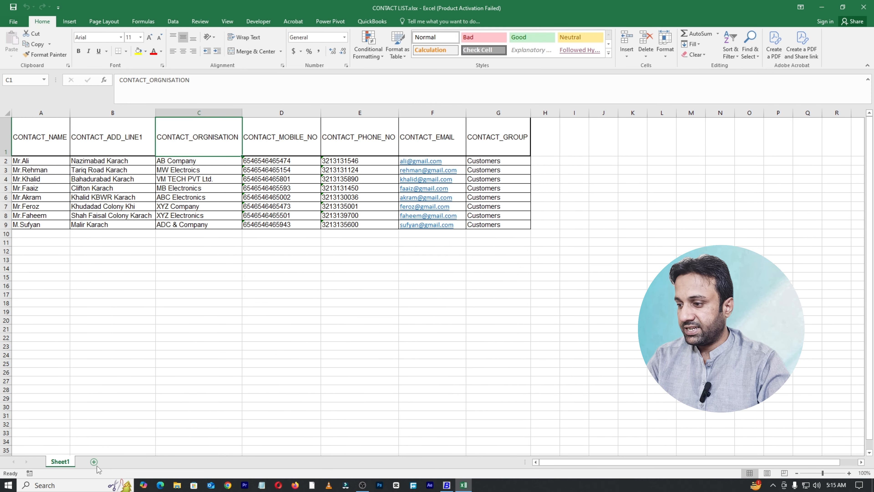
left_click(447, 485)
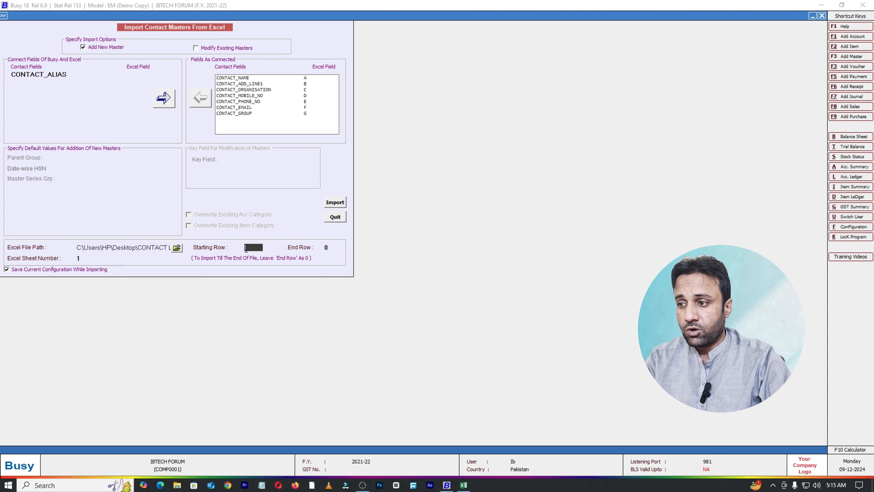
Examine the header row and contact rows 2 to 9 in Excel to determine the import's starting row, and return to Busy.
left_click(464, 485)
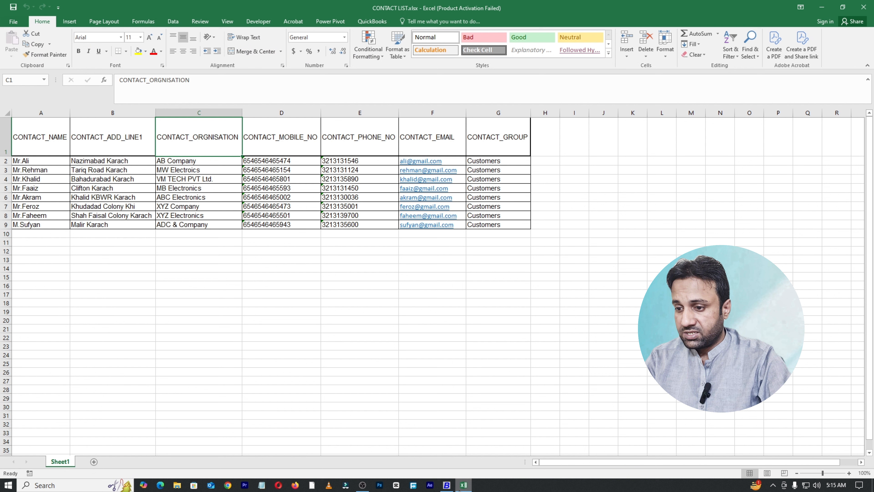
left_click(23, 147)
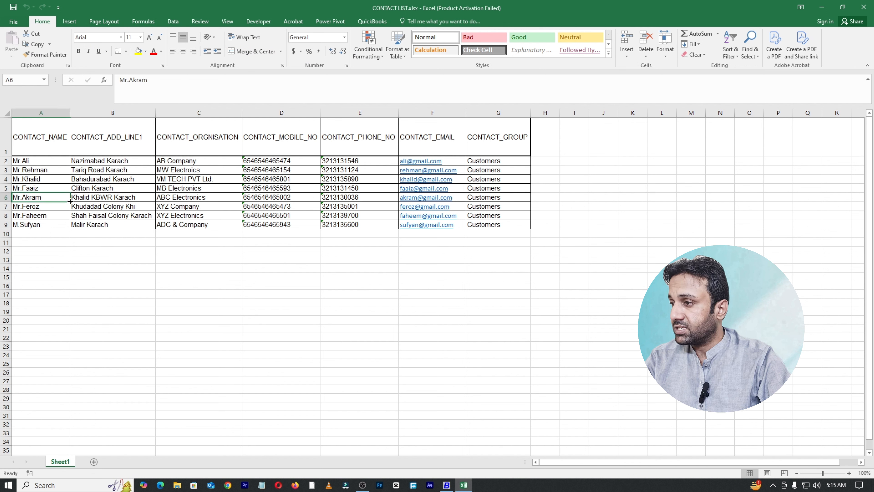
left_click(5, 138)
left_click_drag(25, 139, 511, 149)
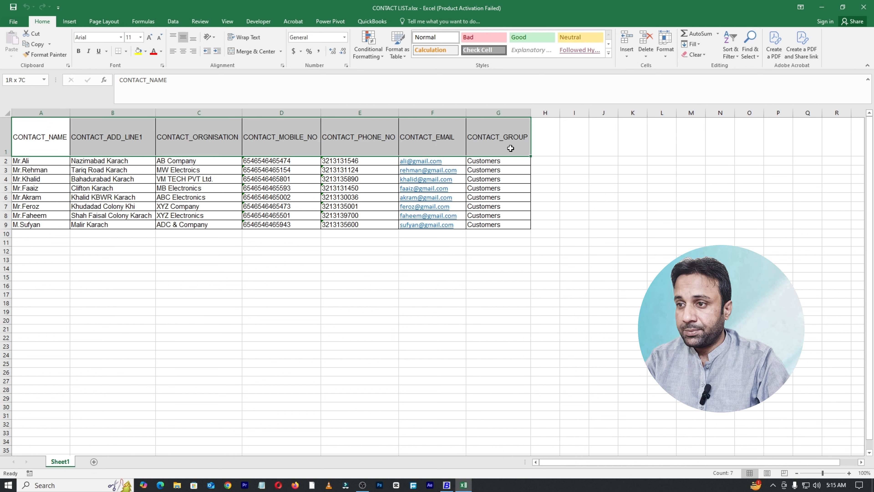
left_click(6, 138)
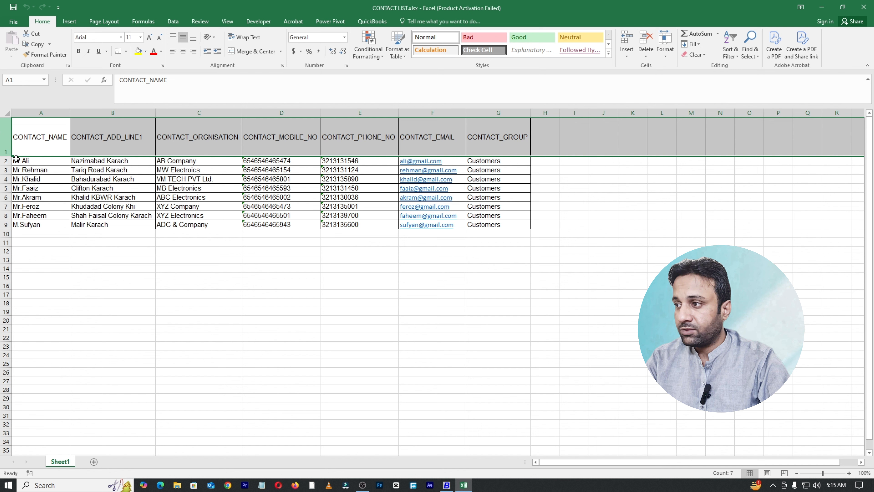
left_click(2, 161)
left_click_drag(6, 160, 6, 228)
left_click(58, 241)
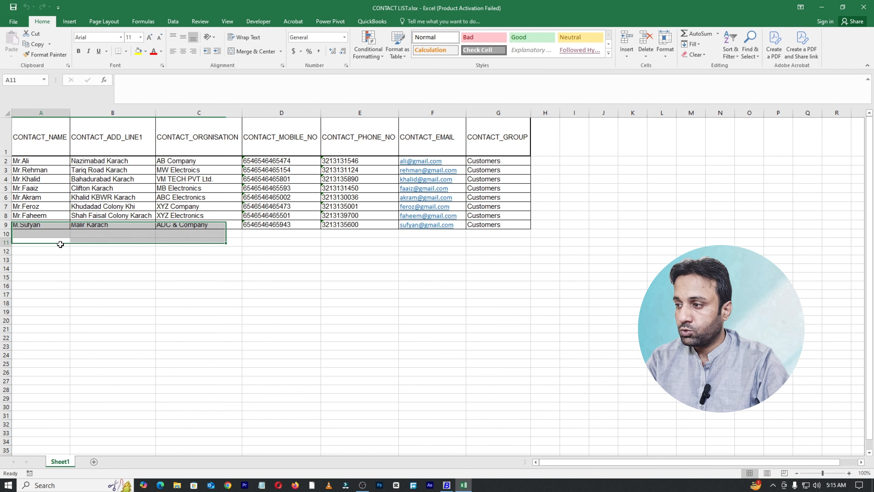
key("alt+Tab")
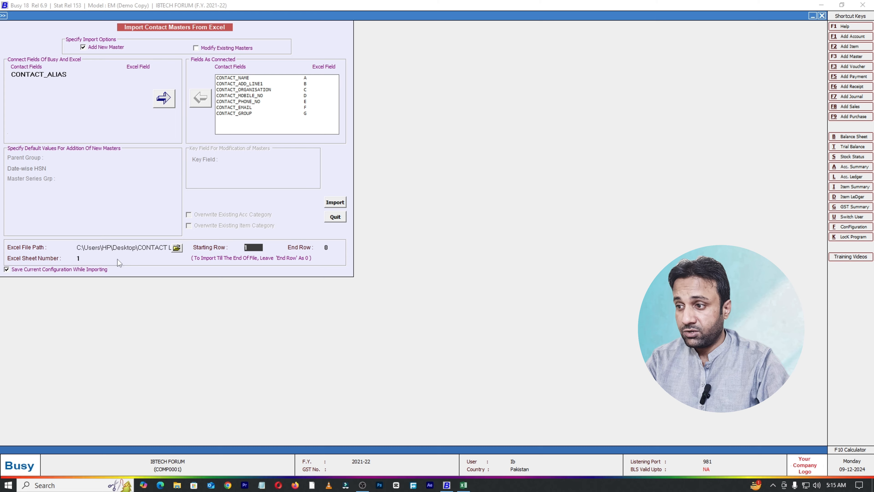
Set the contact import's starting row to 2 and its end row to 9.
type("2")
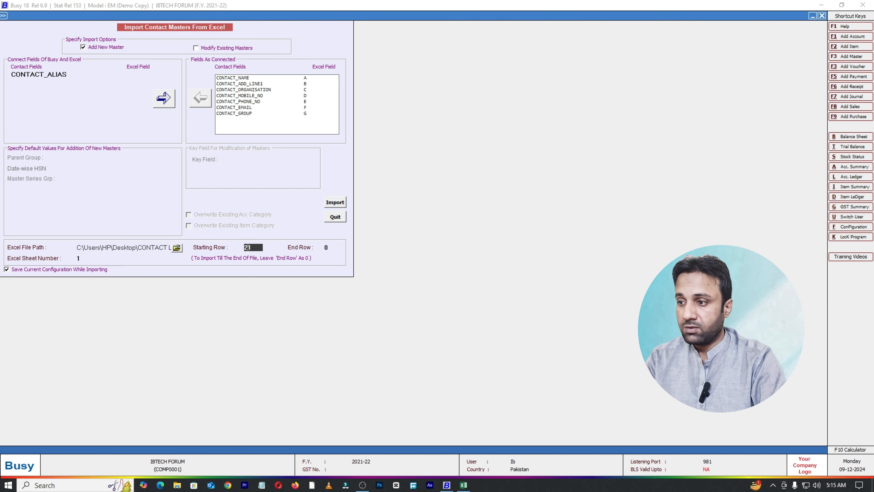
key("BackSpace")
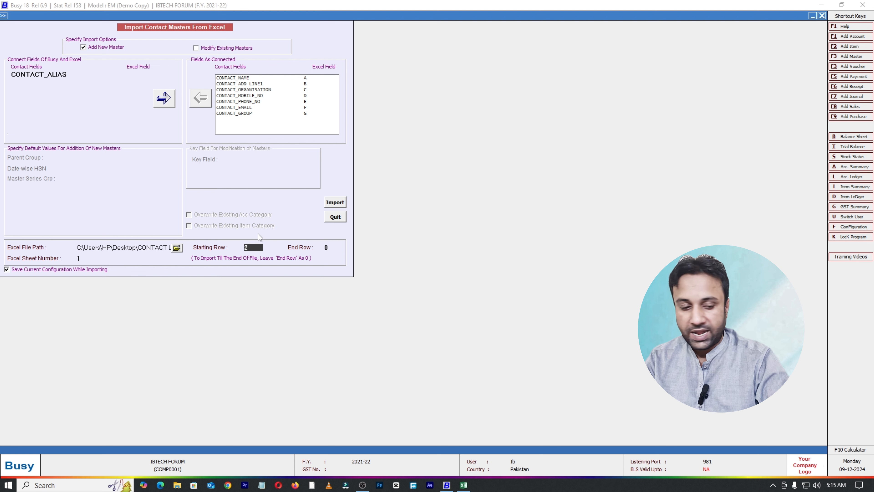
key("Return")
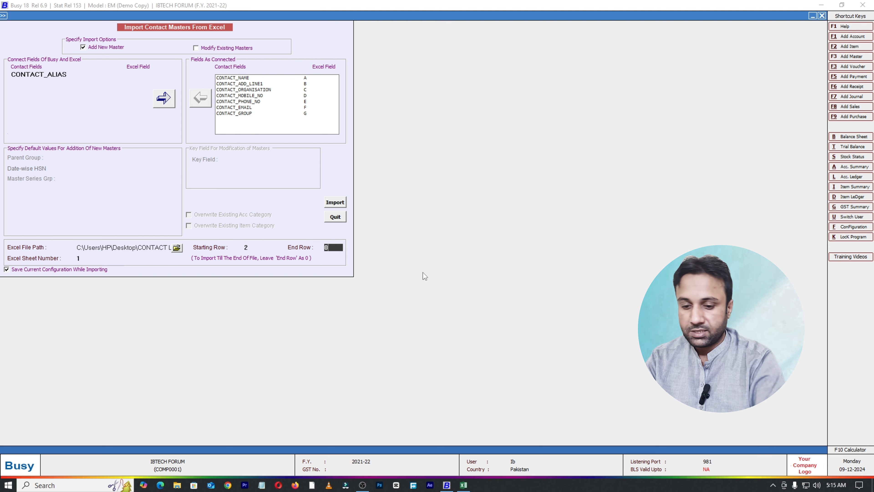
type("9")
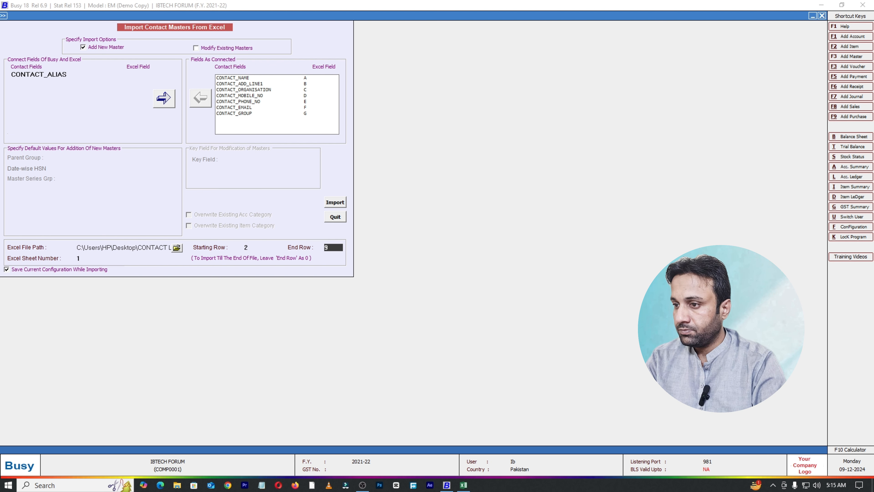
Run the contact masters import from the Excel workbook and dismiss the completion message.
left_click(331, 207)
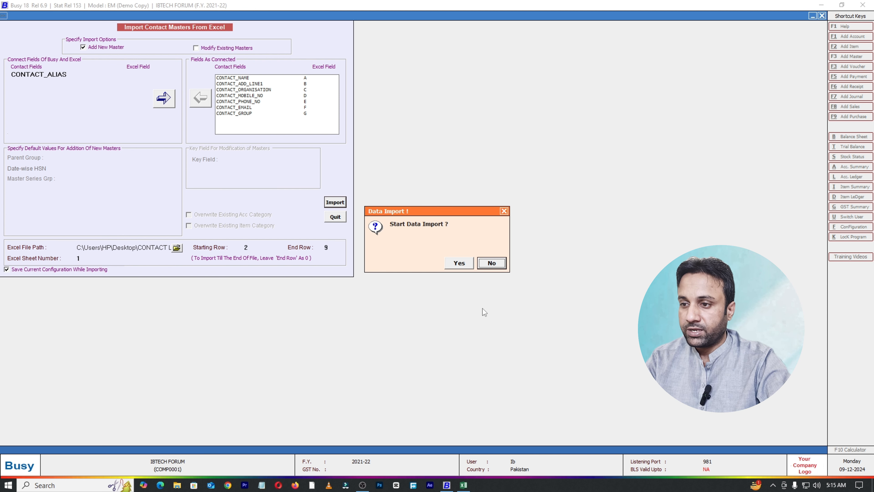
left_click(452, 265)
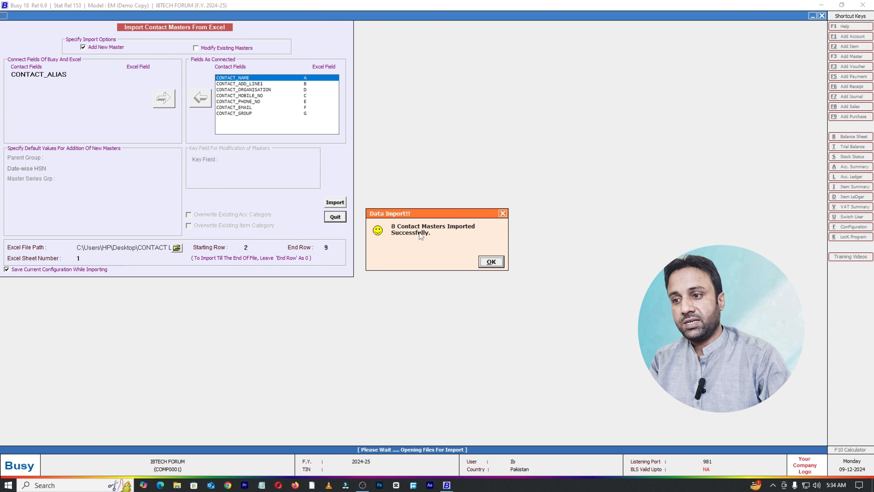
left_click(493, 263)
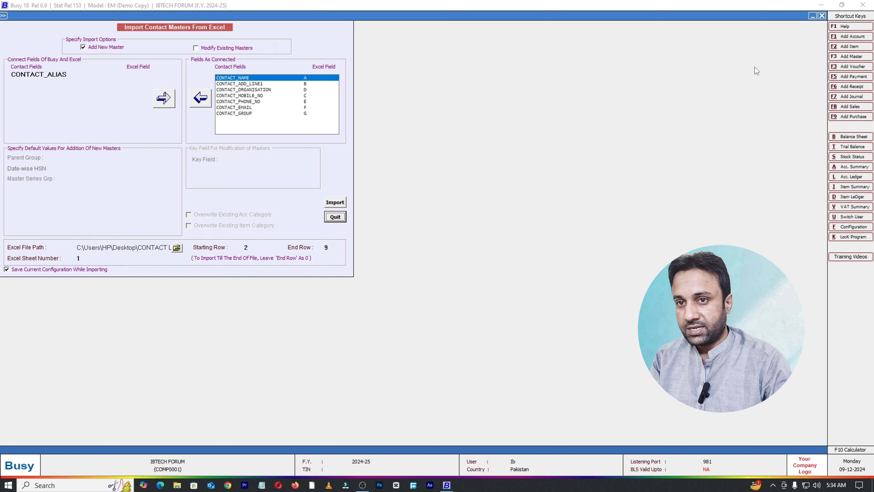
Open the CONTACT LIST workbook in Excel, review contact rows 2 to 9 against the import, and close the workbook.
left_click(813, 16)
double_click(328, 171)
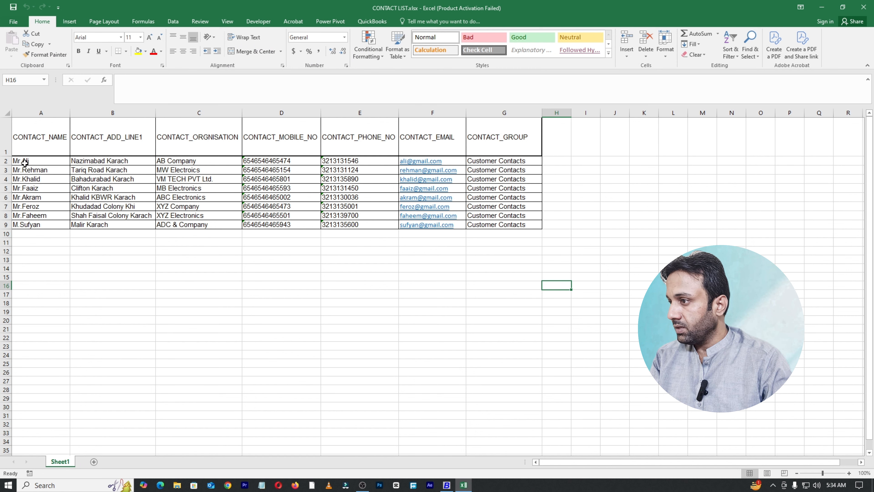
left_click(24, 164)
left_click_drag(7, 163, 7, 224)
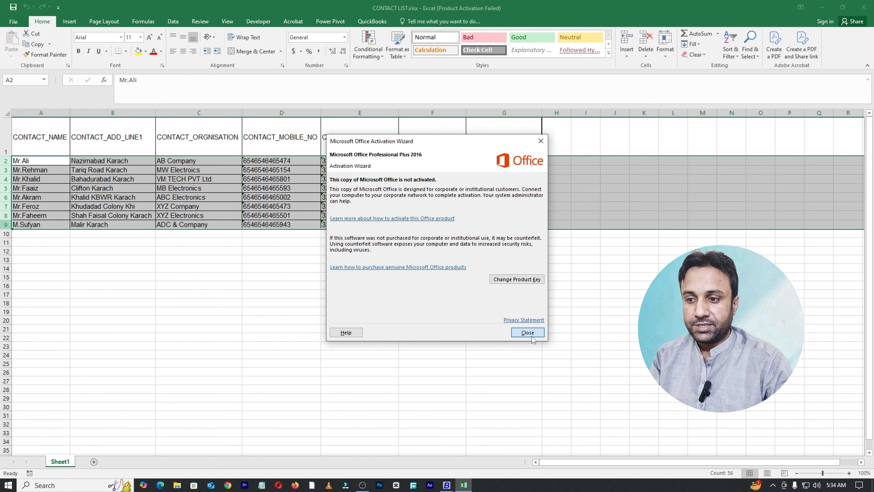
left_click(537, 334)
left_click(531, 346)
left_click(864, 7)
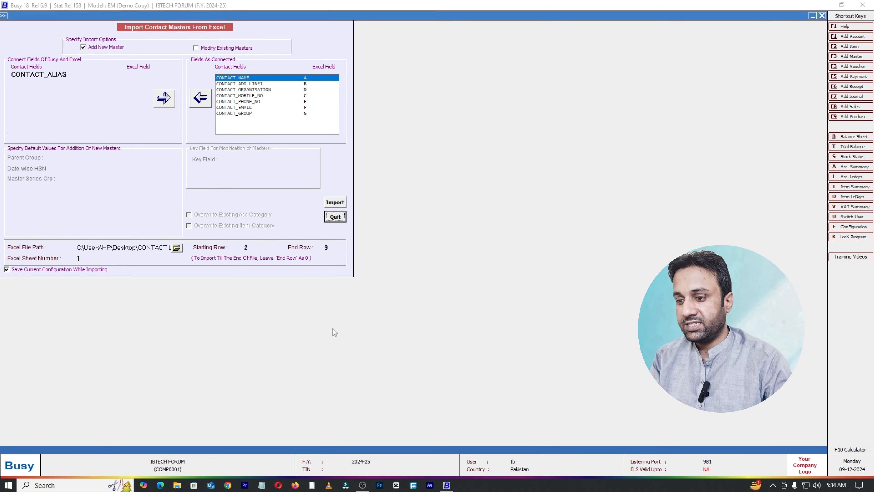
Leave the import form in Busy and open the list of contact masters.
key("Escape")
key("Escape")
key("Escape")
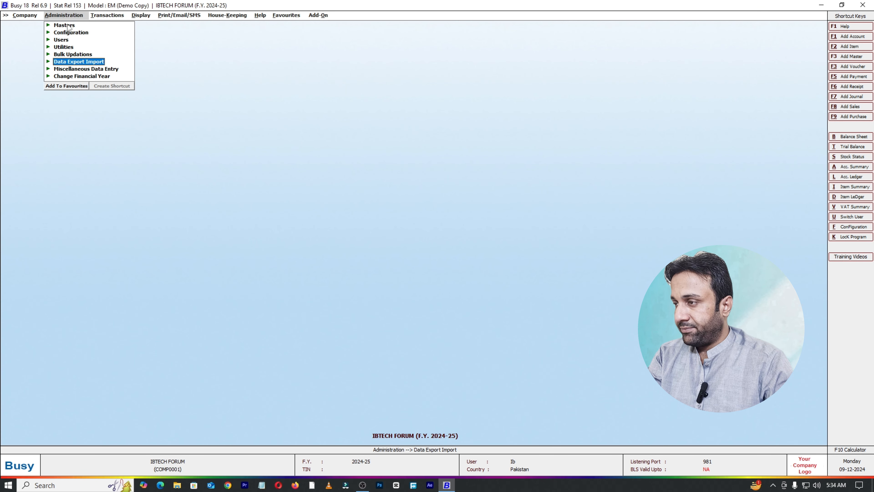
left_click(69, 26)
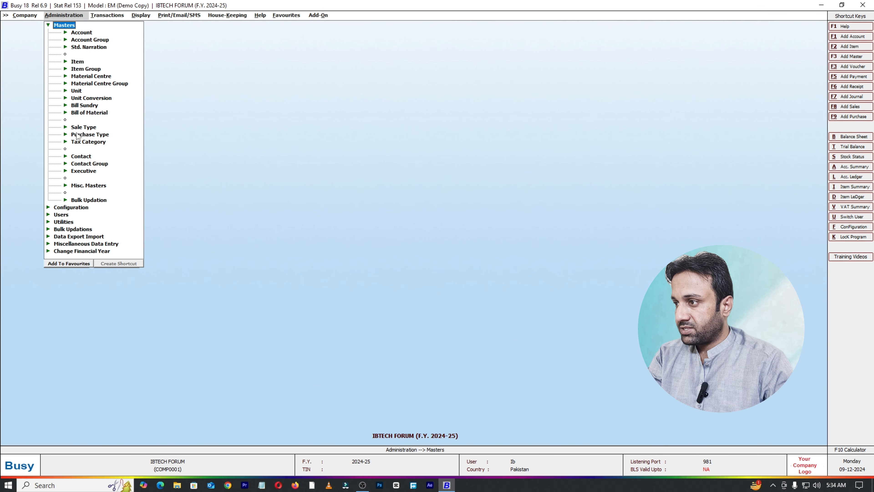
left_click(83, 158)
left_click(93, 179)
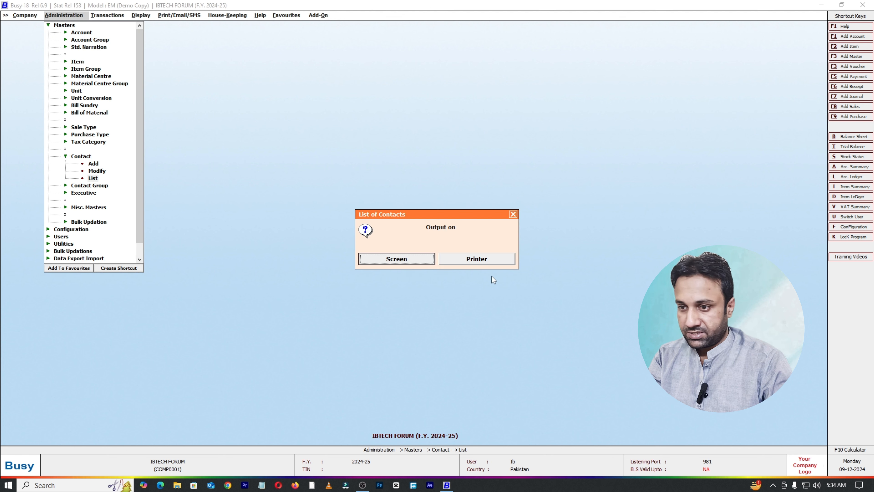
Show the contact list on screen in standard format for the Company Contacts group.
left_click(381, 257)
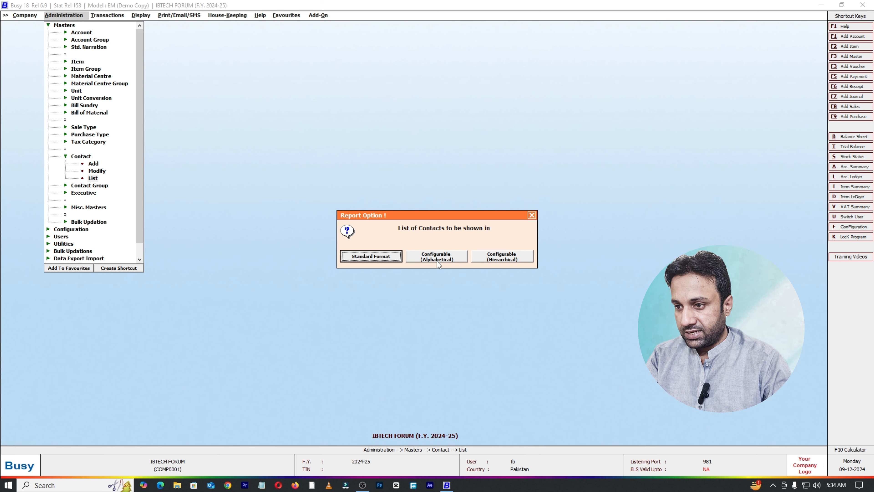
left_click(372, 257)
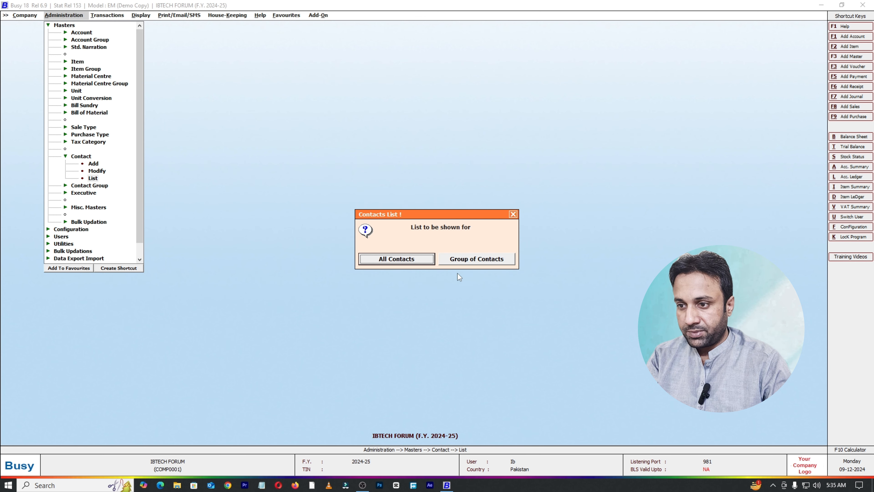
left_click(472, 259)
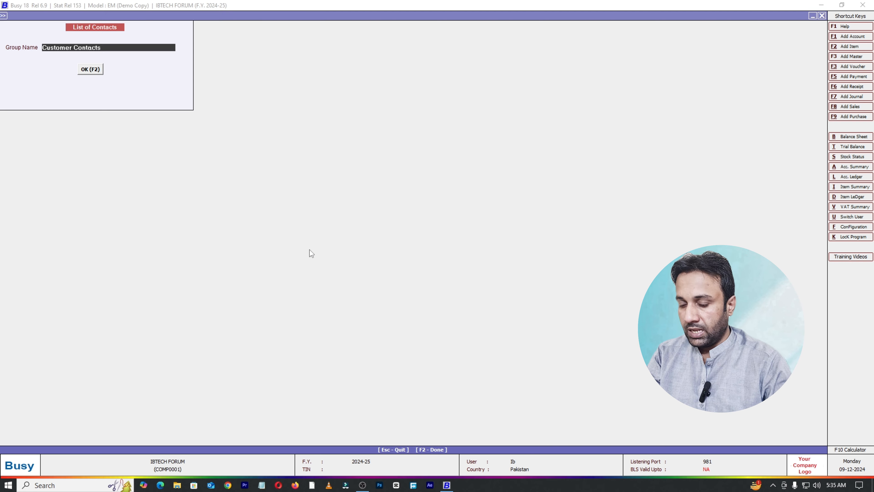
type("compan")
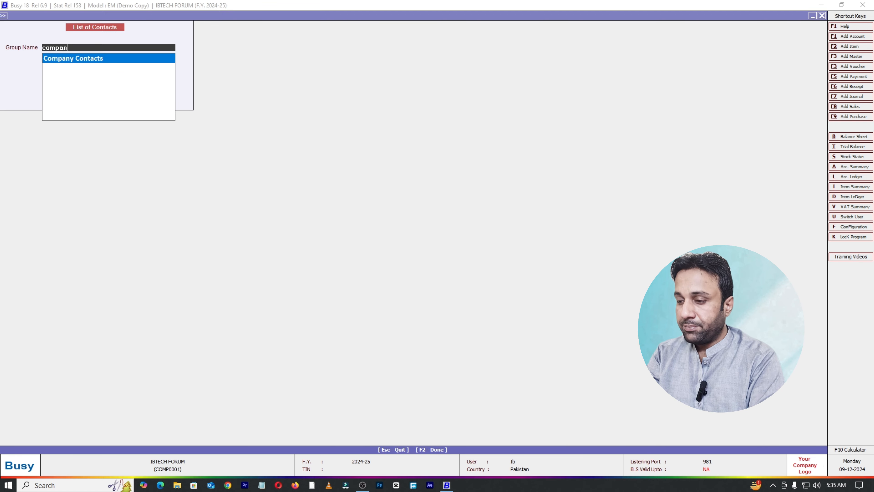
key("Return")
key("Return")
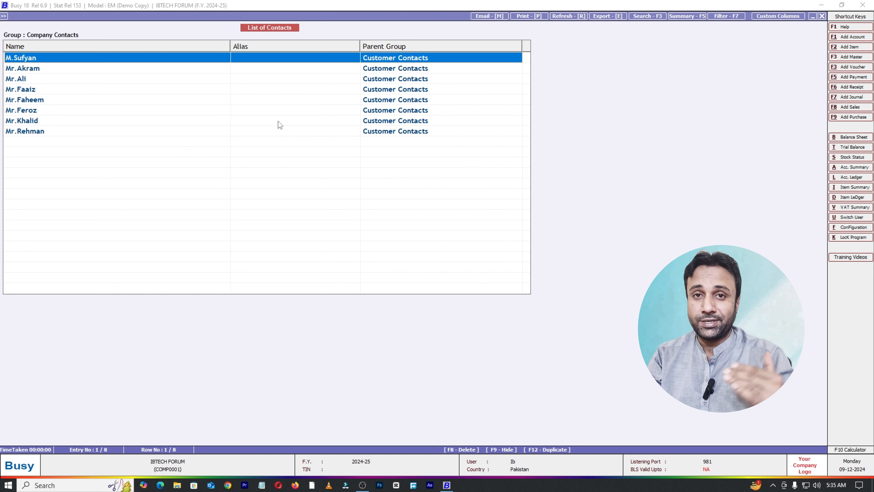
Show the contact list for the Customer Contacts group instead.
key("Escape")
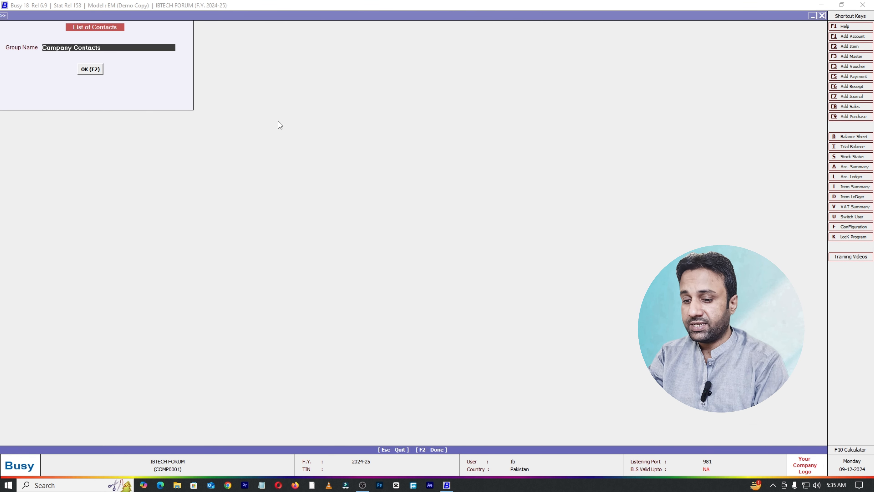
type("custome")
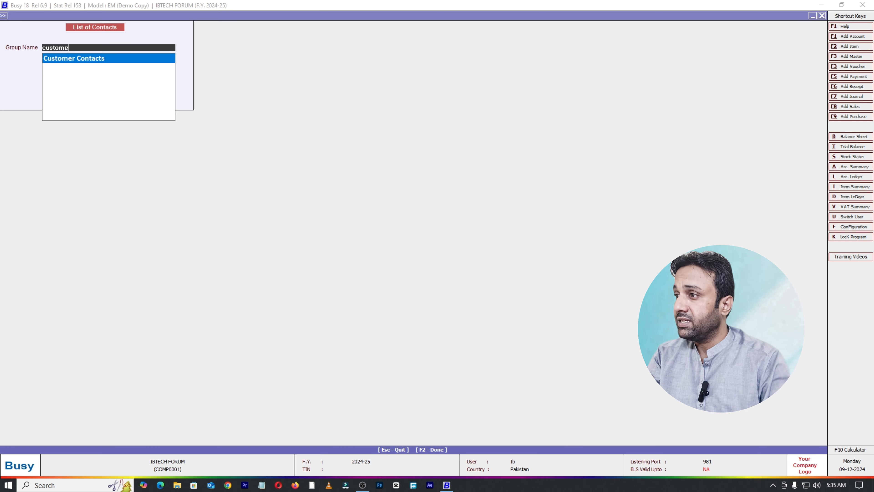
key("Return")
key("Return")
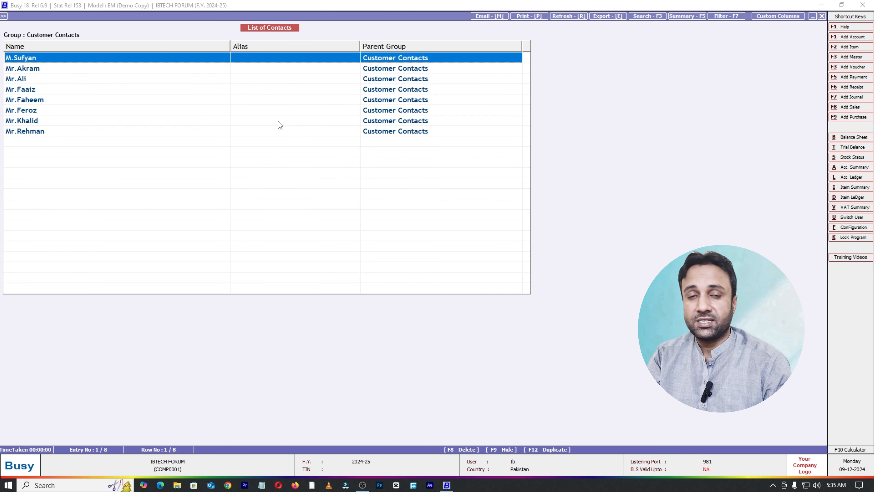
Show the contact list for the Vendor Contacts group, and leave the group selection.
key("Escape")
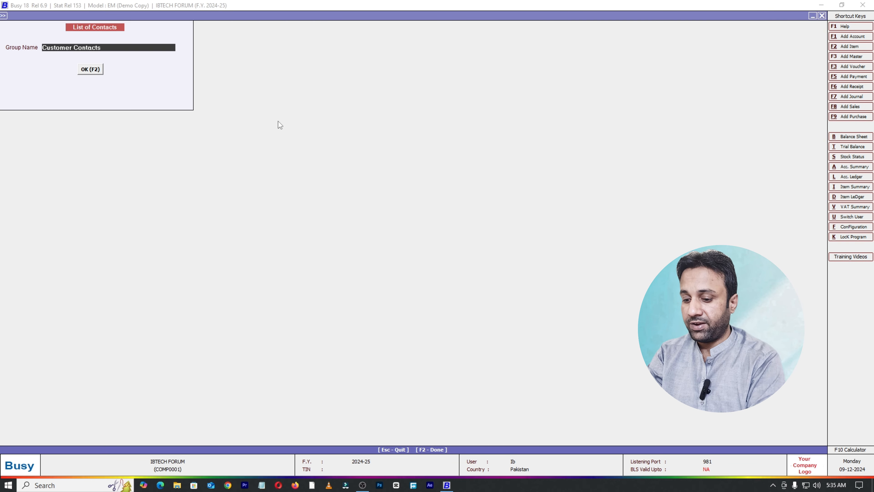
type("vend")
key("Return")
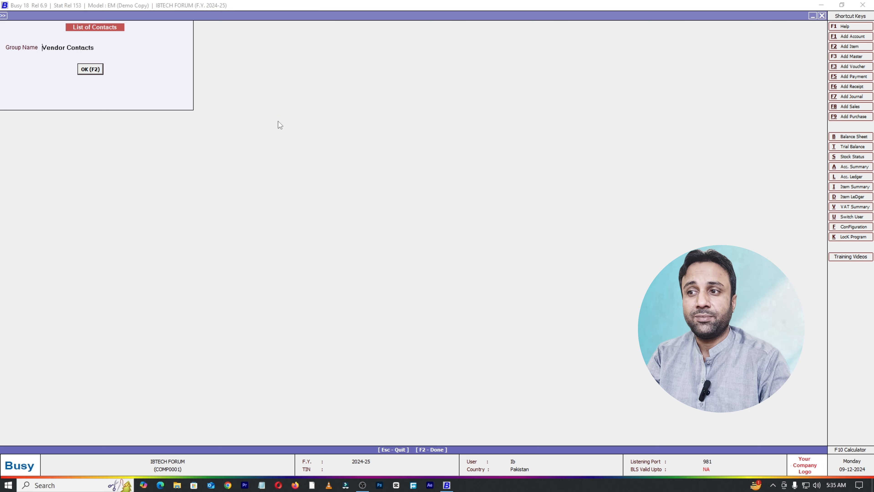
key("Return")
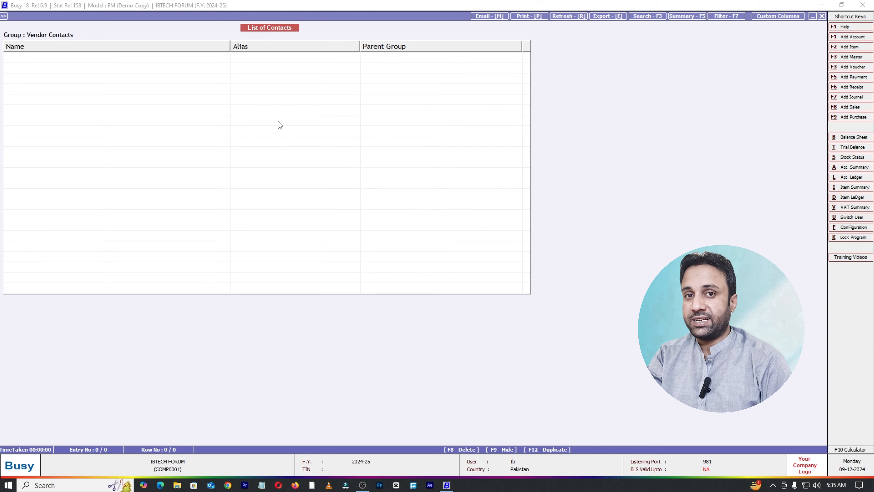
key("Escape")
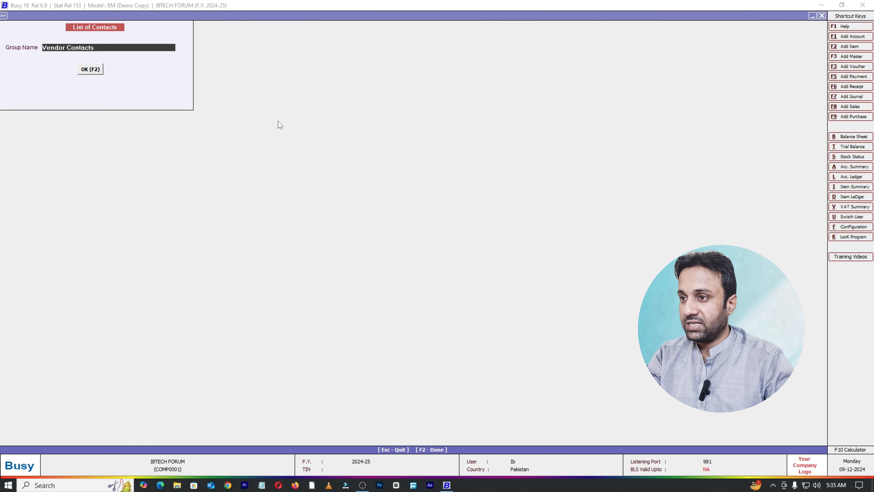
key("Escape")
View the standard-format list of all contacts on screen and return to the report format choice.
key("Return")
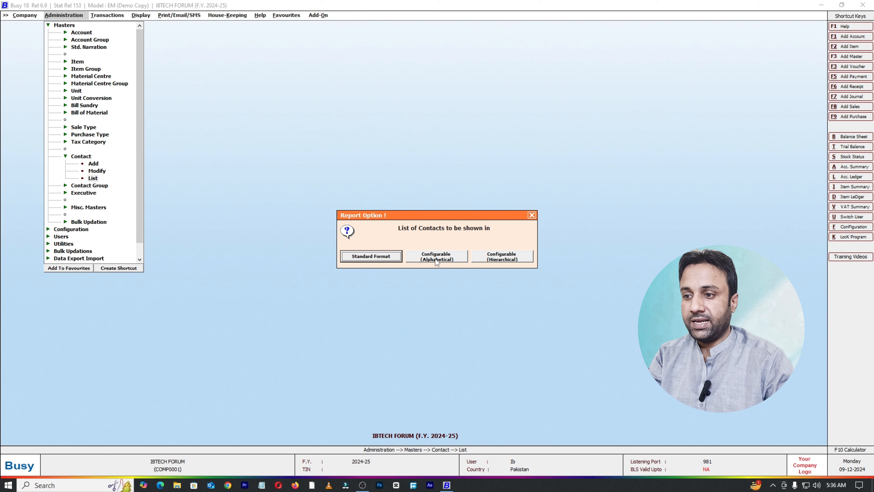
key("Return")
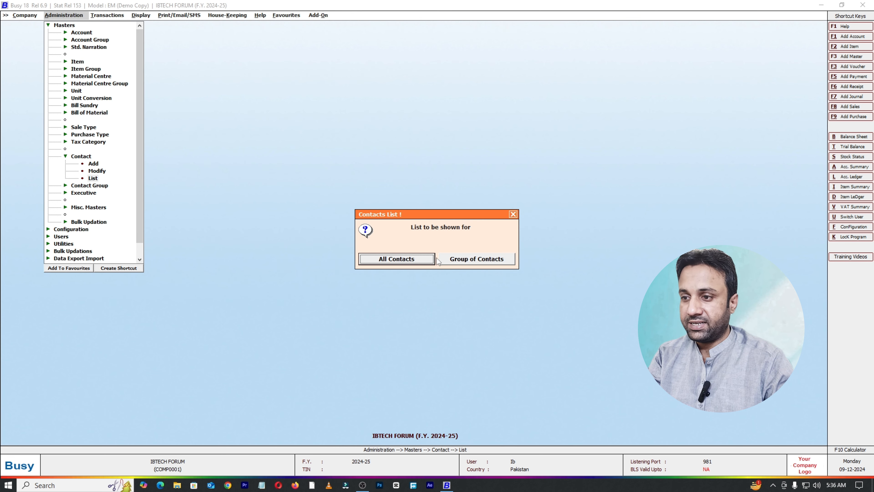
left_click(384, 262)
key("Escape")
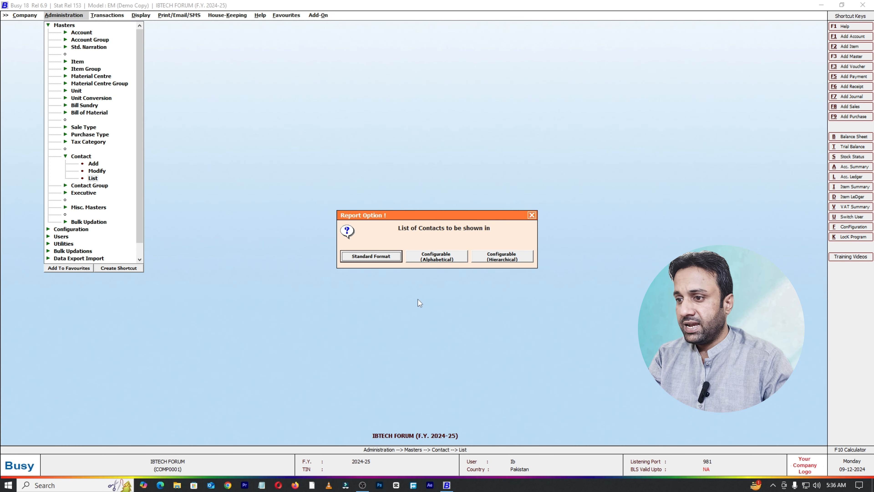
left_click(374, 260)
left_click(391, 257)
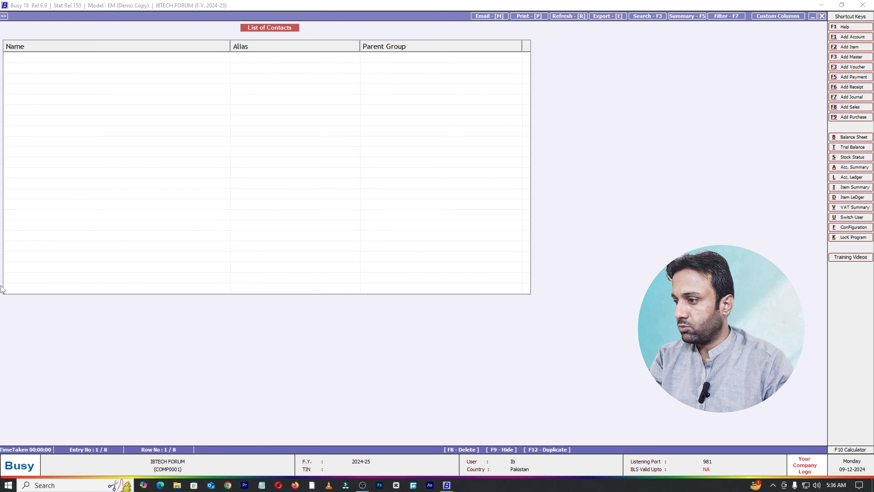
key("Escape")
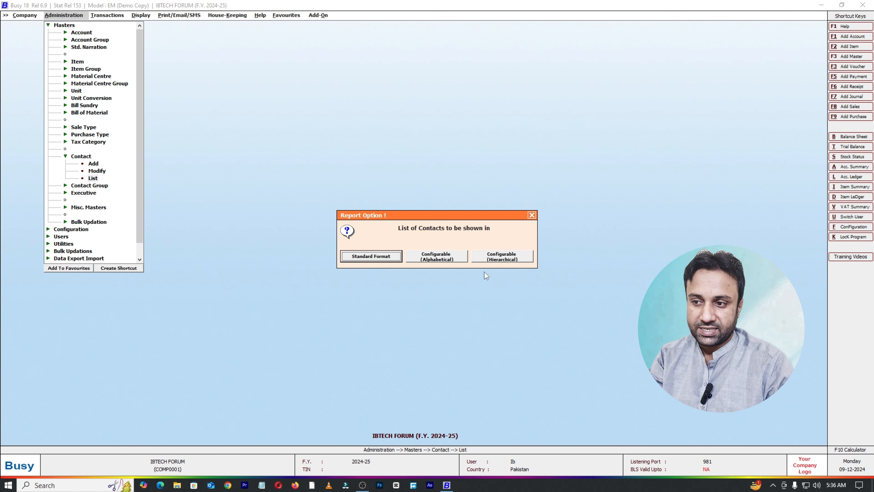
Show all contacts in the alphabetical configurable list and open its field selection.
left_click(434, 261)
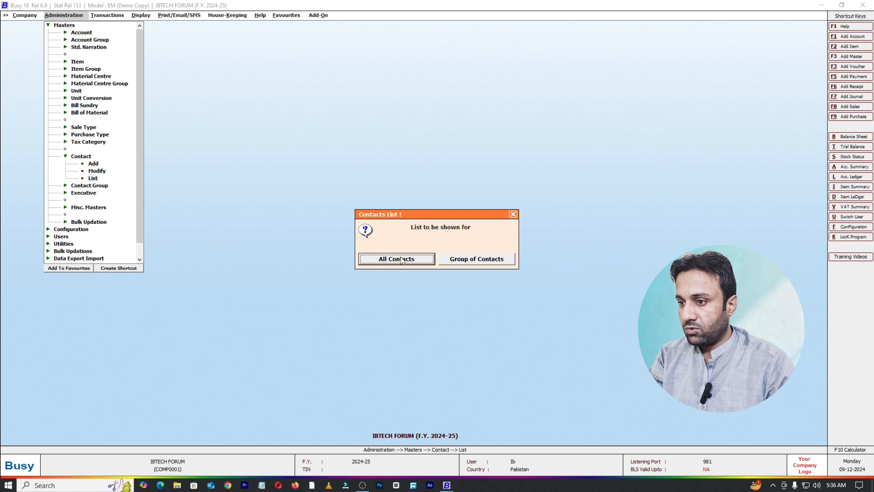
left_click(401, 256)
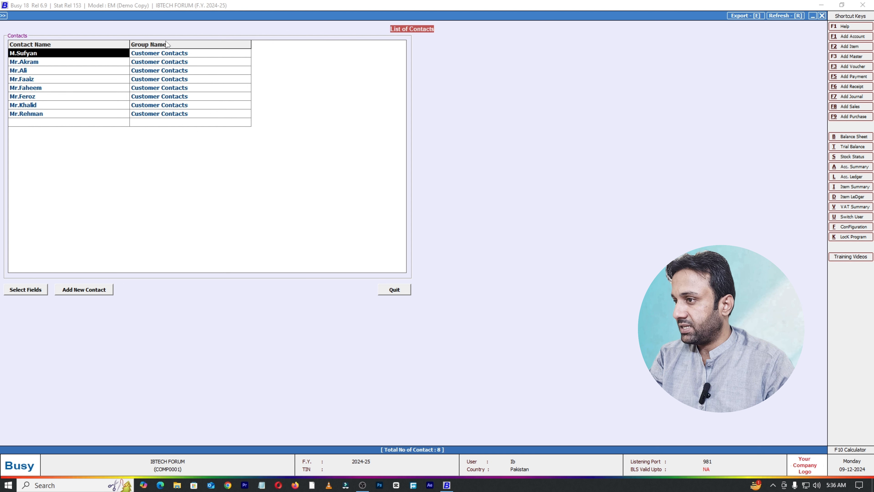
left_click(25, 290)
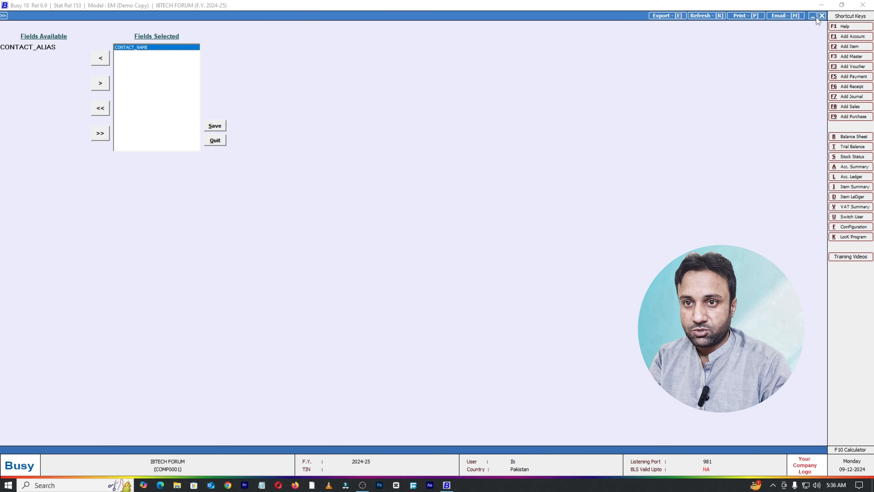
Add CONTACT_ADD_LINE1 to the selected fields of the configurable contact list.
key("BackSpace")
key("BackSpace")
key("BackSpace")
type("ADD_LINE1")
key("Return")
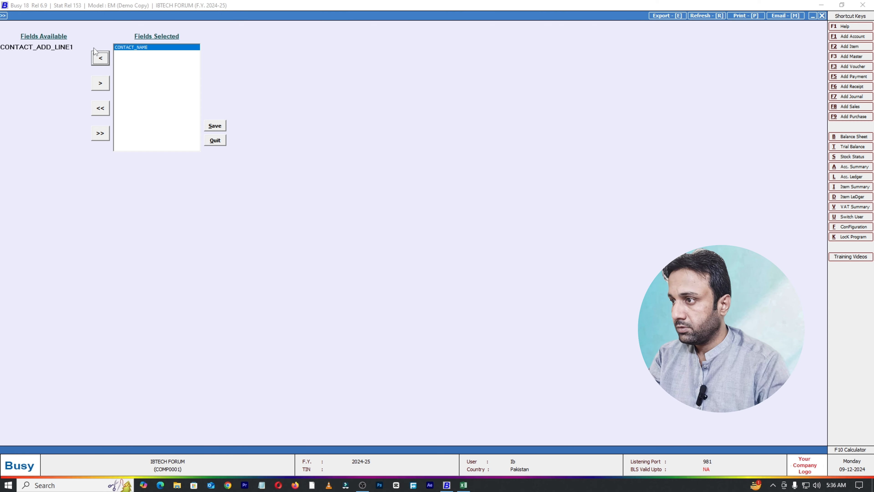
left_click(101, 83)
Add CONTACT_ORGANISATION and CONTACT_MOBILE_NO to the selected fields of the configurable contact list.
type("contact_")
key("alt+Tab")
key("alt+Tab")
type("o")
key("Return")
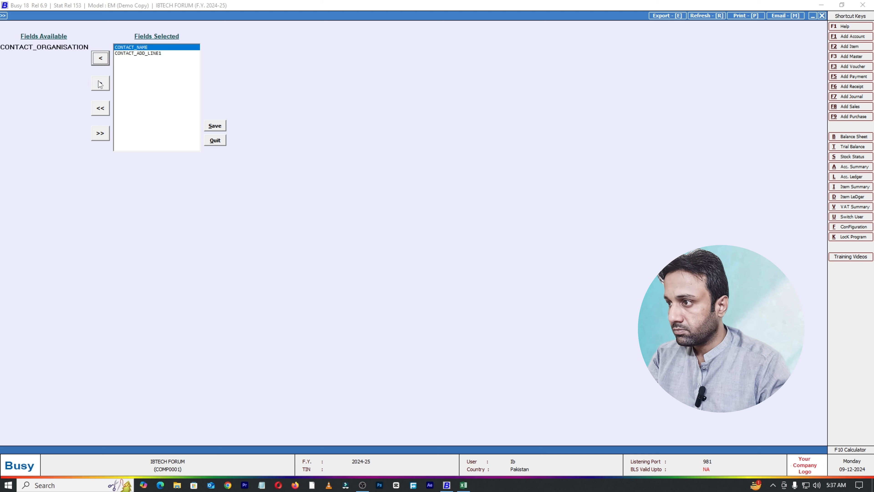
left_click(101, 83)
type("contact_m")
key("Return")
left_click(98, 83)
Add CONTACT_PHONE_NO to the selected fields of the configurable contact list.
type("contact_")
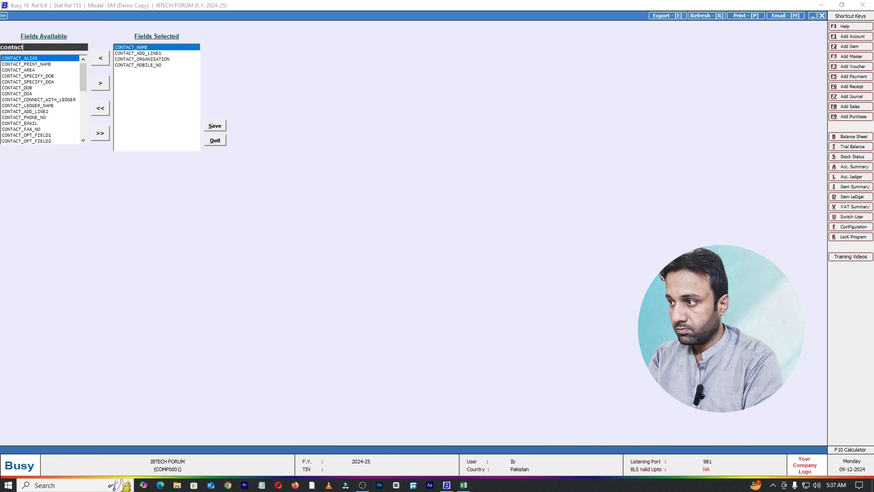
key("alt+Tab")
key("alt+Tab")
type("ph")
key("Return")
left_click(101, 83)
Add CONTACT_EMAIL and CONTACT_GROUP to the selected fields of the configurable contact list.
type("contact_e")
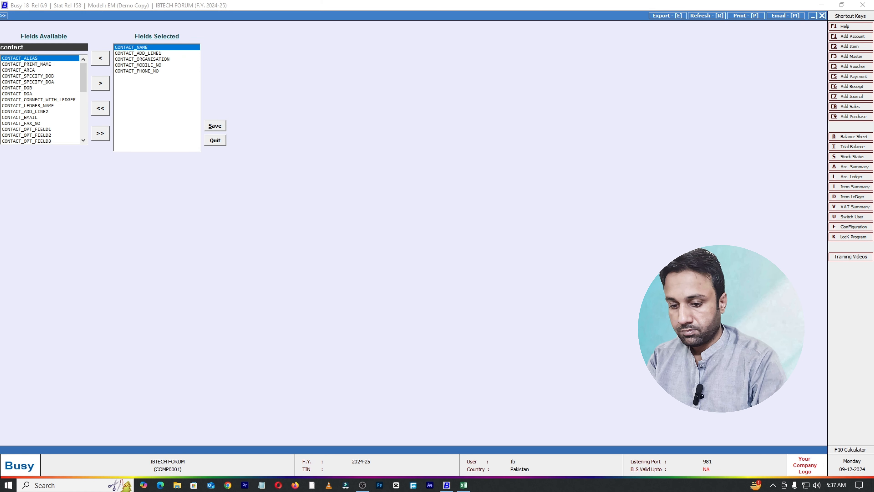
key("Return")
left_click(102, 83)
type("contact_g")
key("Return")
left_click(100, 87)
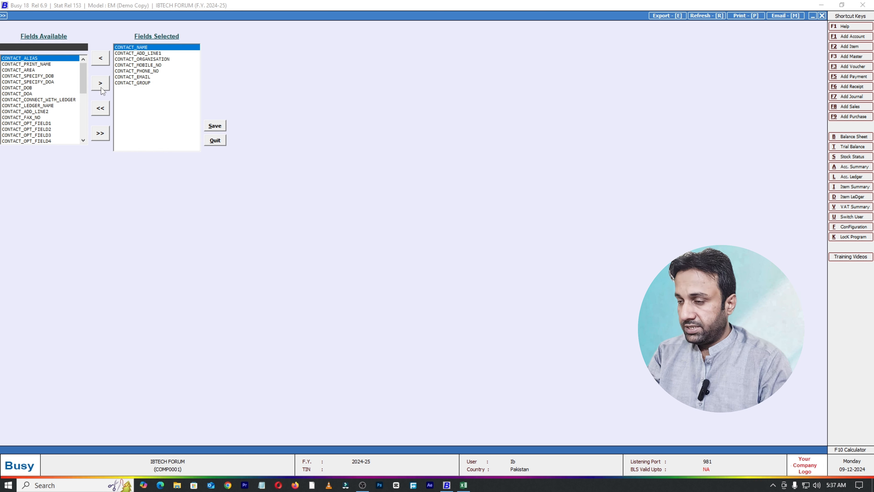
Save the field selection for the configurable contact list.
key("ctrl+2")
left_click_drag(94, 24, 284, 202)
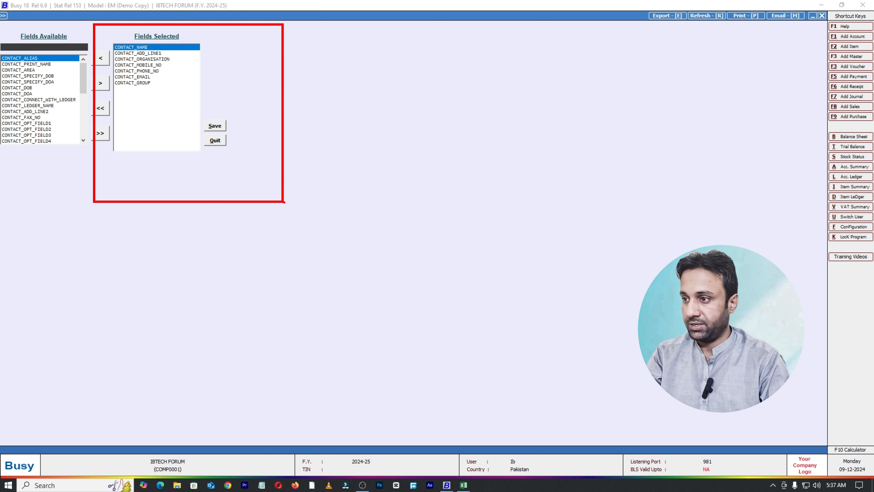
key("Escape")
left_click(215, 126)
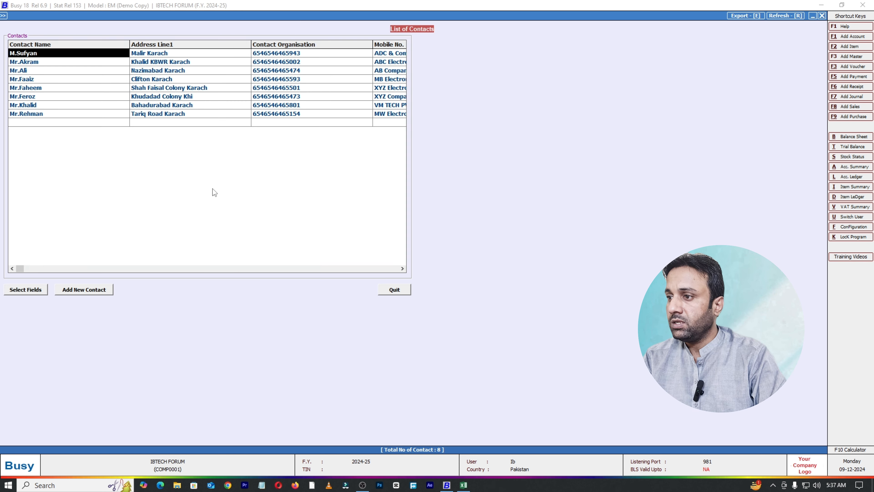
Examine every column of the contact list from Contact Name through Group Name, and return to the first column.
left_click(403, 268)
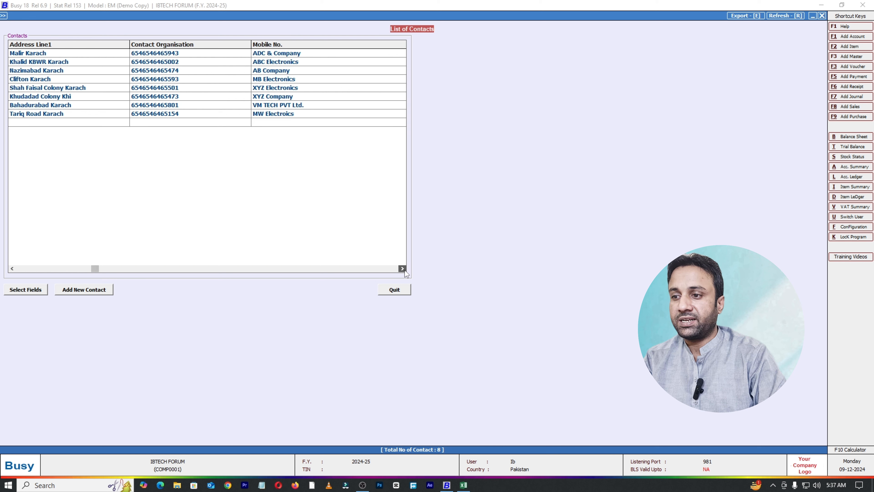
left_click(402, 268)
left_click(402, 268)
left_click(402, 268)
left_click(402, 268)
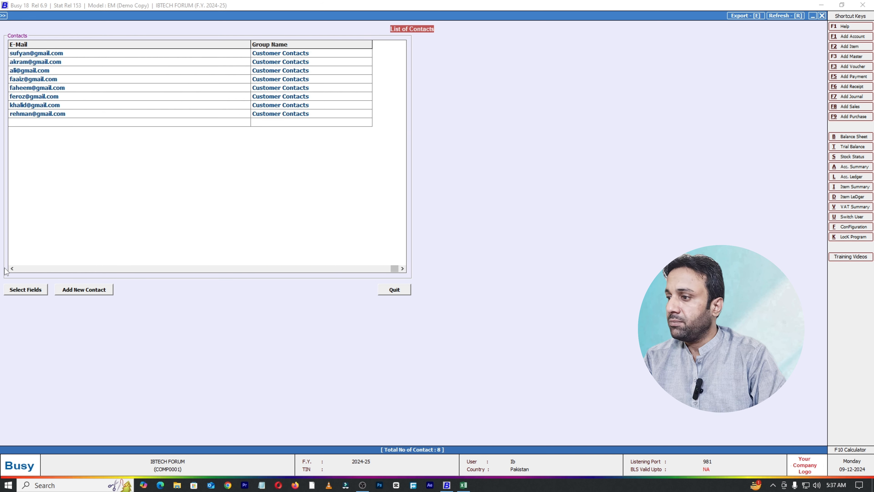
left_click(12, 268)
left_click(12, 268)
left_click(12, 269)
left_click(12, 268)
left_click(12, 268)
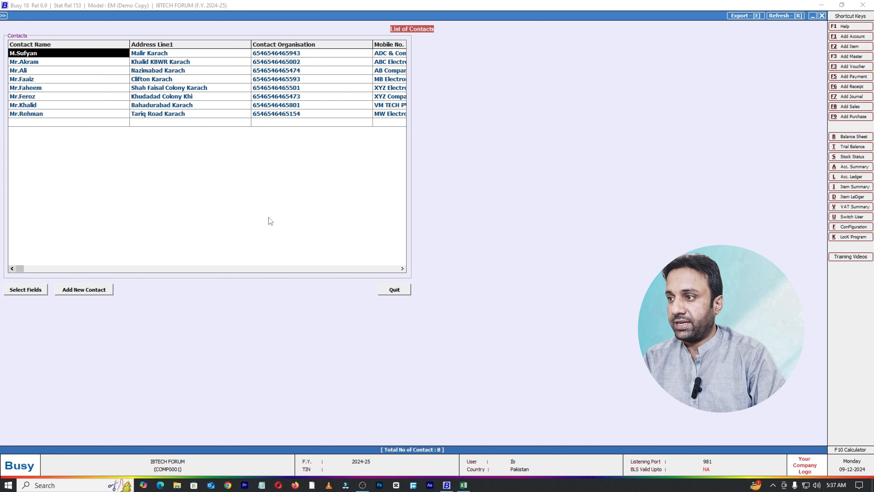
Open the first contact's record, compare it with the organisation, mobile and phone columns in the Excel contact list, and close the record.
double_click(192, 54)
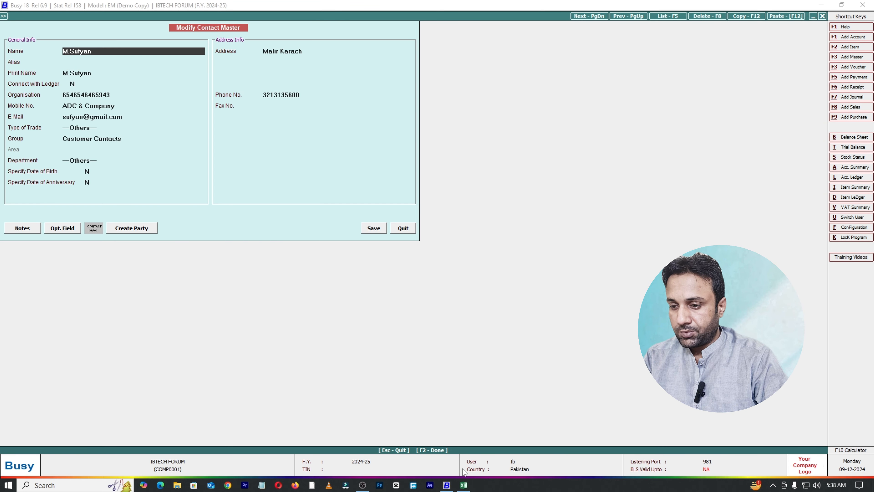
left_click(464, 485)
left_click_drag(189, 154, 186, 258)
left_click_drag(281, 144, 280, 243)
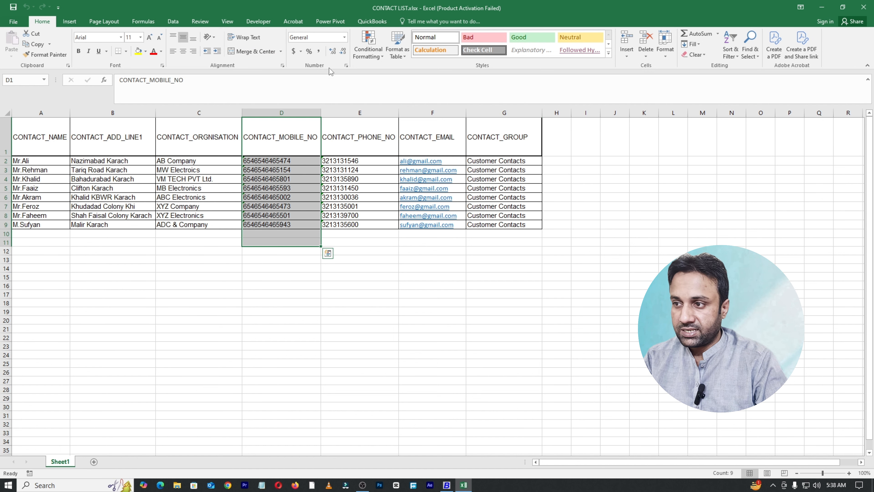
left_click_drag(360, 144, 357, 243)
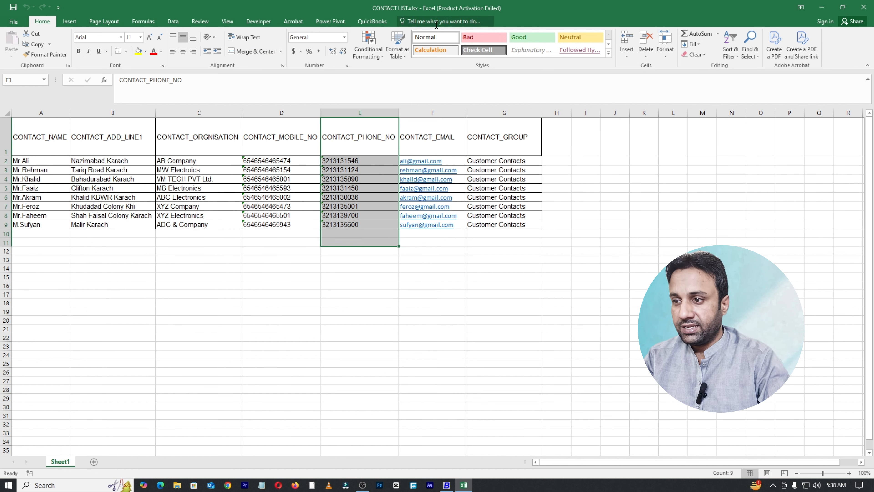
left_click_drag(615, 279, 615, 285)
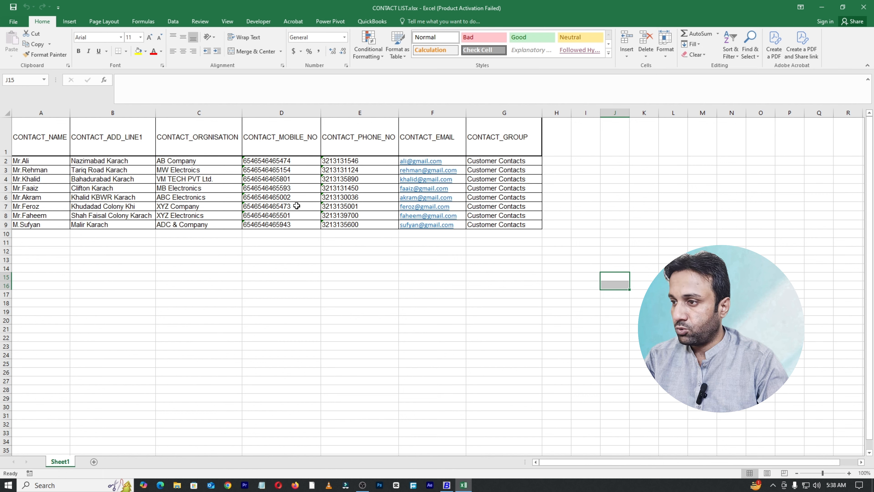
key("alt+Tab")
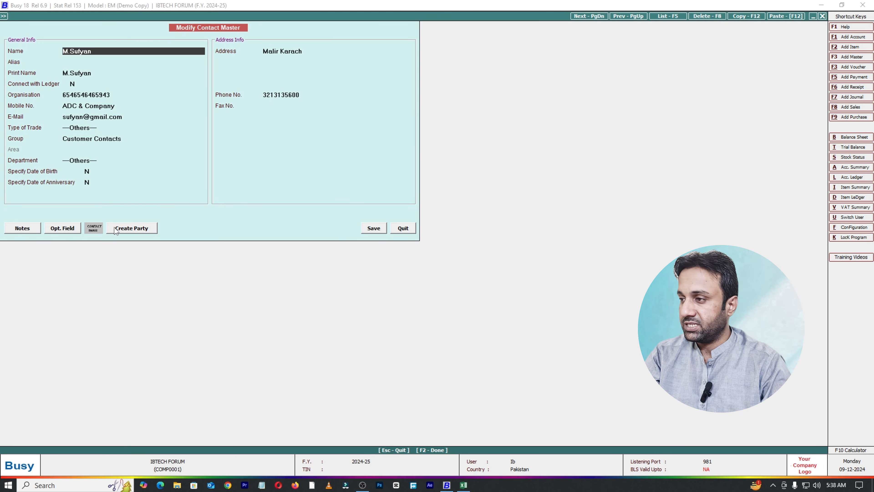
key("Escape")
Go through the first contact's cells from Contact Organisation to Group Name, and down the group column to the fifth contact.
left_click(270, 53)
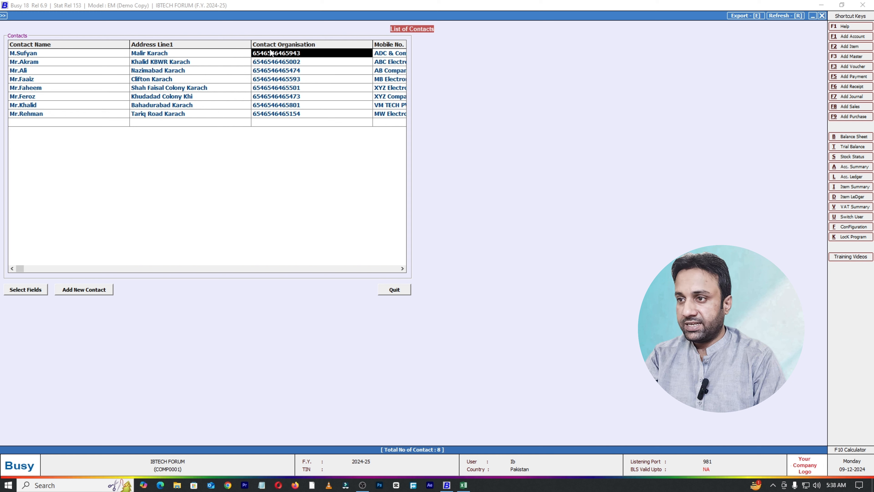
key("Right")
key("Right")
key("Right")
key("Right")
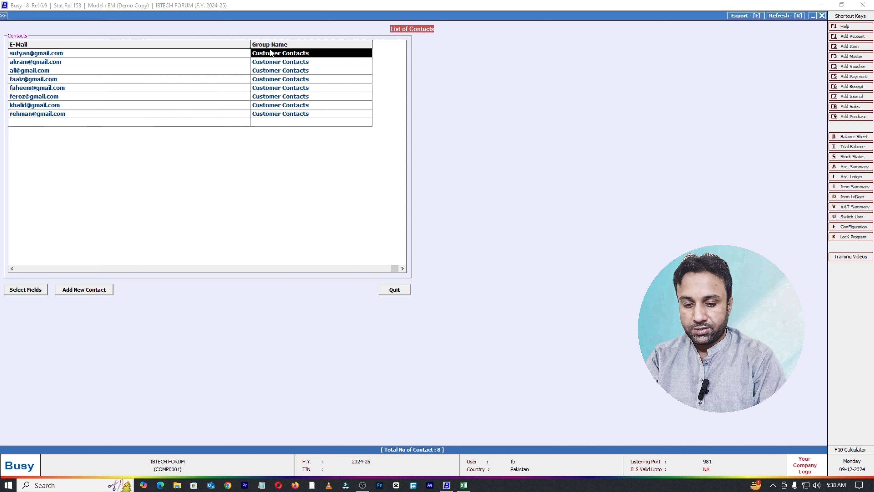
key("Down")
key("Down")
key("Down")
key("Down")
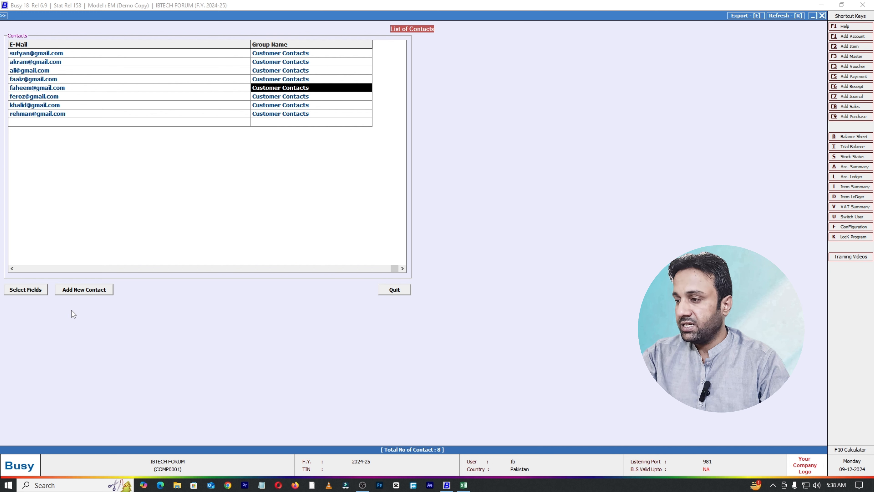
Open the form for adding a new contact from the contact list.
left_click_drag(46, 276, 182, 332)
key("Escape")
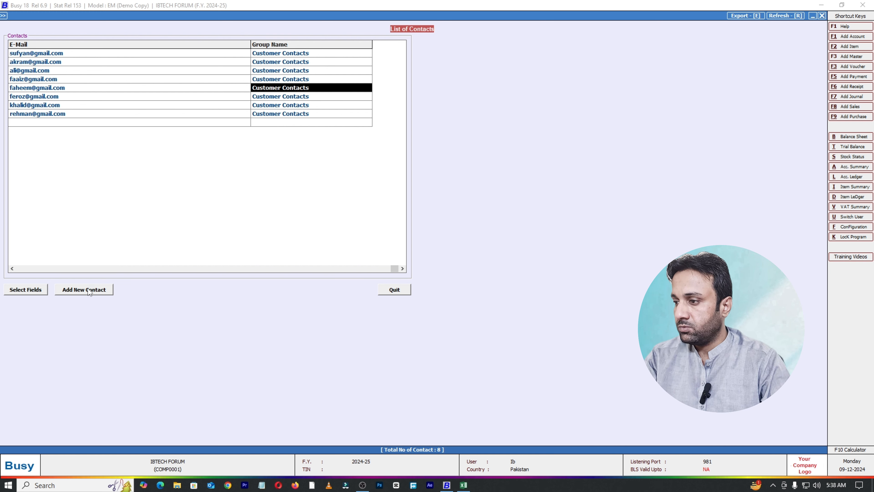
left_click(104, 292)
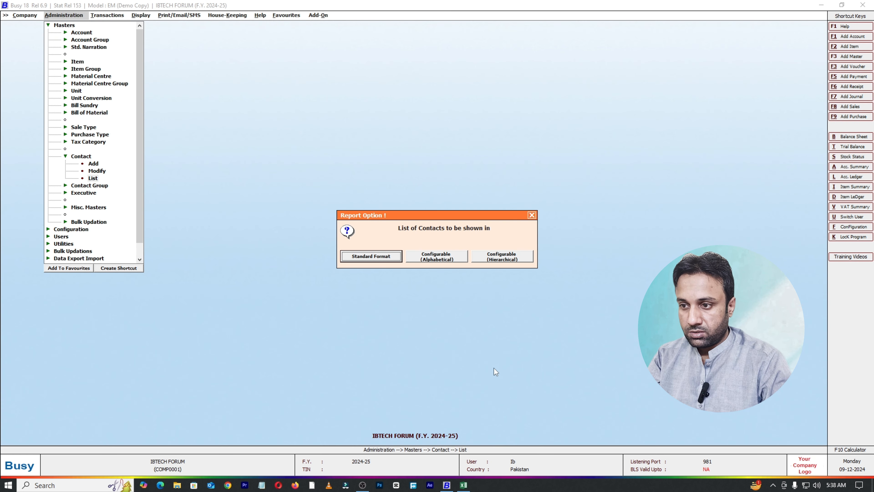
Show the Customer Contacts group in the alphabetical configurable list, check its columns, and leave the list and group selection.
left_click(434, 261)
left_click(476, 264)
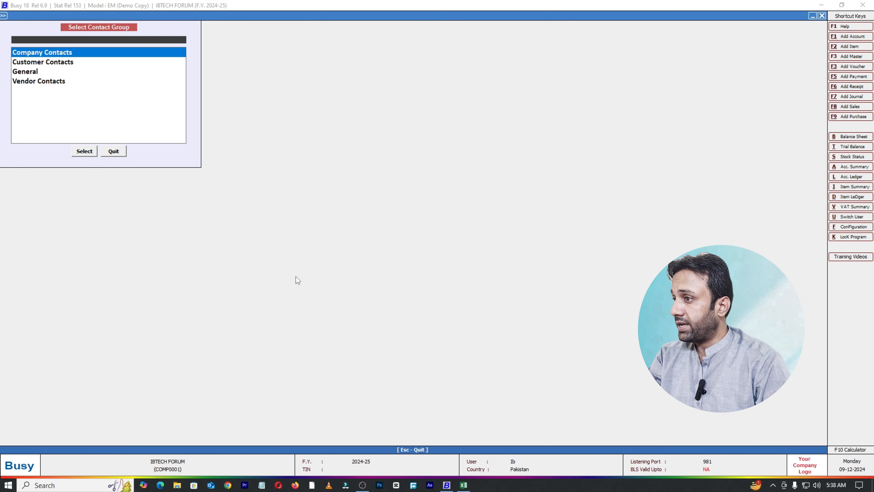
key("Down")
key("Down")
key("Return")
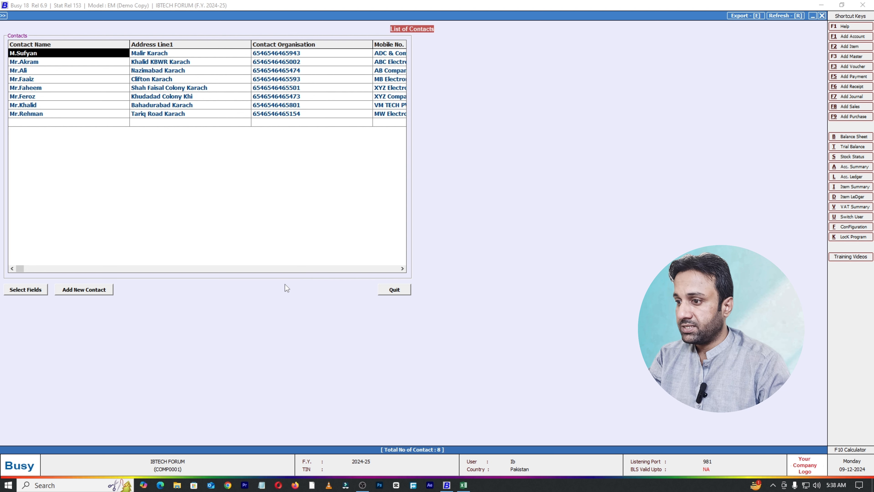
left_click(403, 268)
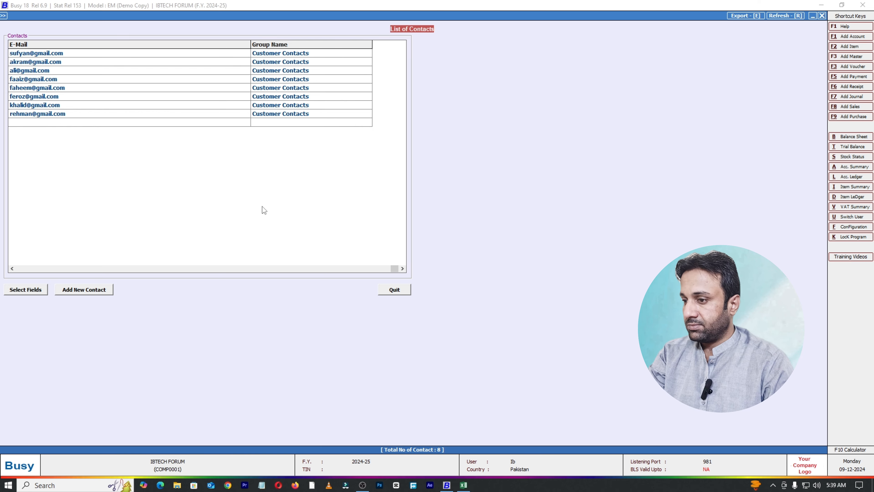
key("Escape")
key("Escape")
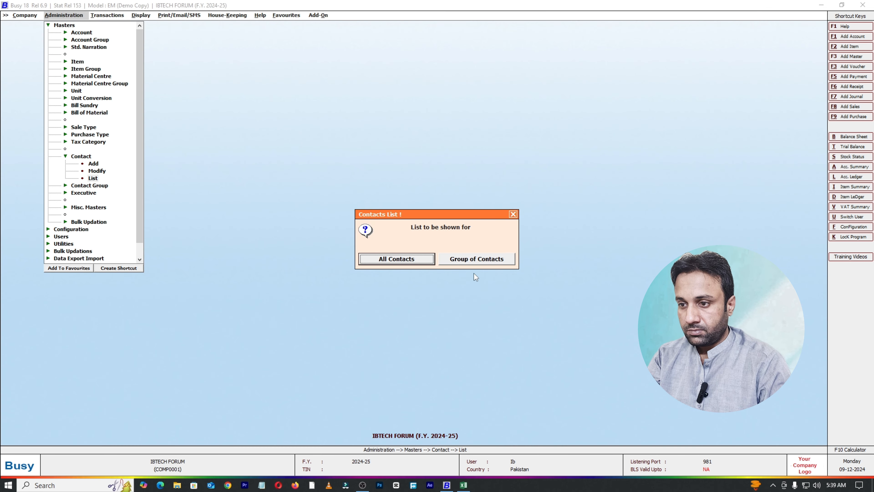
Show all contacts in the hierarchical configurable list, expand Company Contacts, and display the Customer Contacts group.
left_click(394, 260)
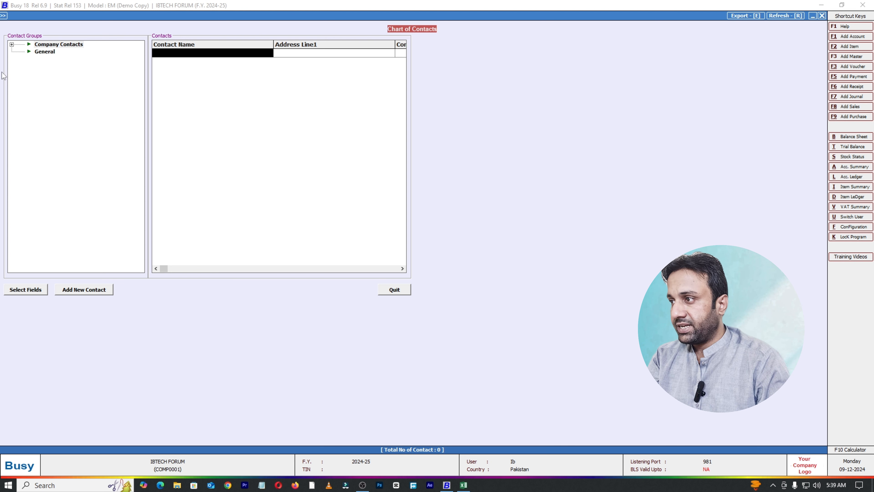
left_click(11, 45)
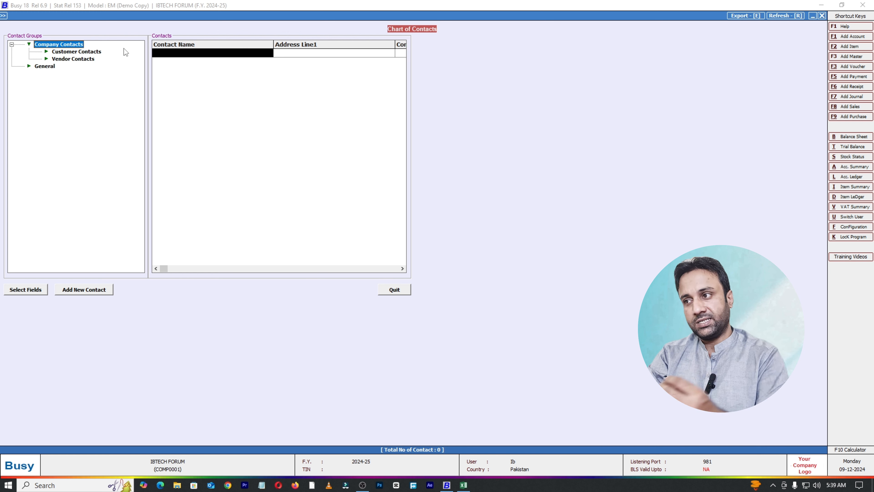
left_click(64, 52)
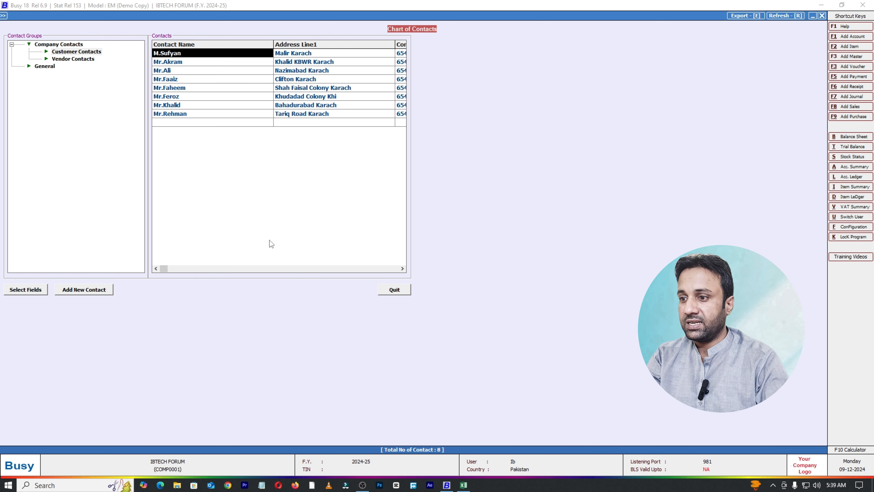
Examine the Customer Contacts columns in the chart of contacts through to Group Name, and return to Address Line1.
left_click(403, 271)
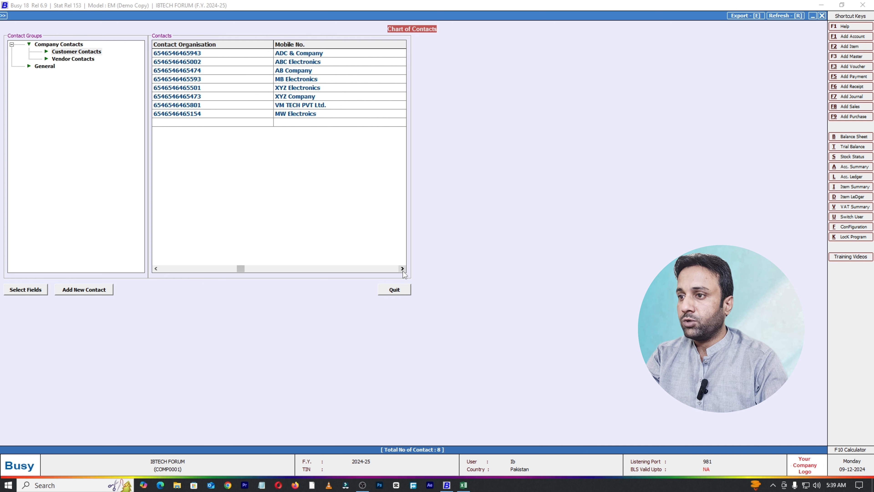
left_click(403, 271)
left_click(403, 271)
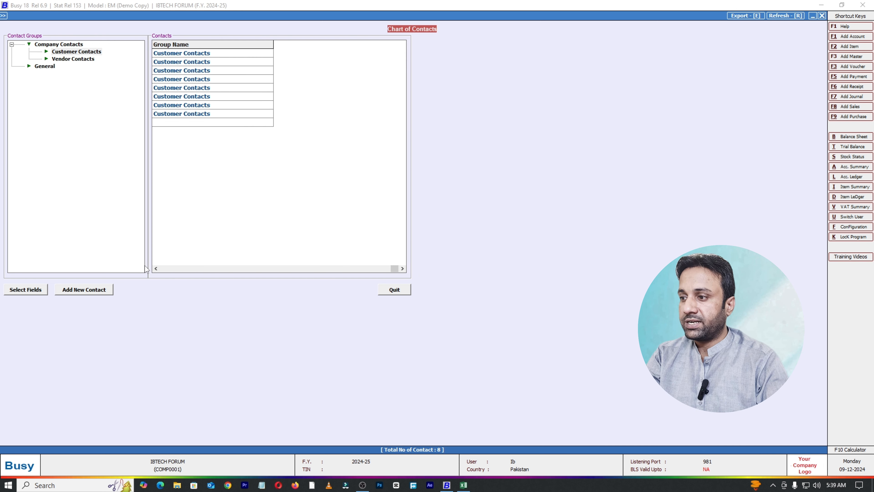
left_click(156, 268)
left_click(156, 268)
left_click(156, 268)
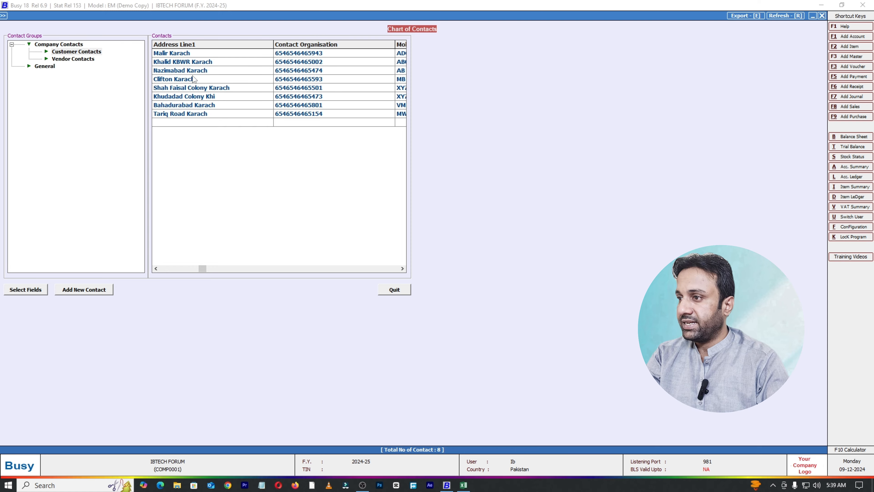
View the records of the third and fifth contacts in the Customer Contacts group, closing each one again.
double_click(197, 70)
key("Escape")
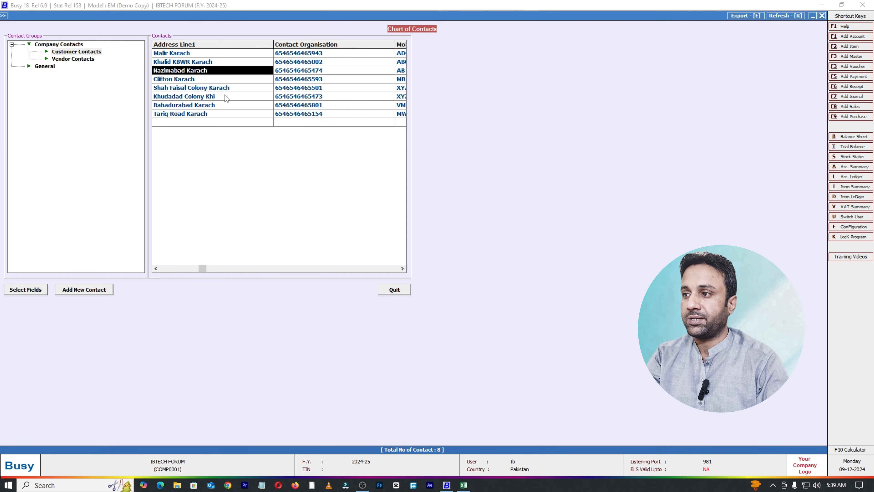
double_click(213, 88)
key("Escape")
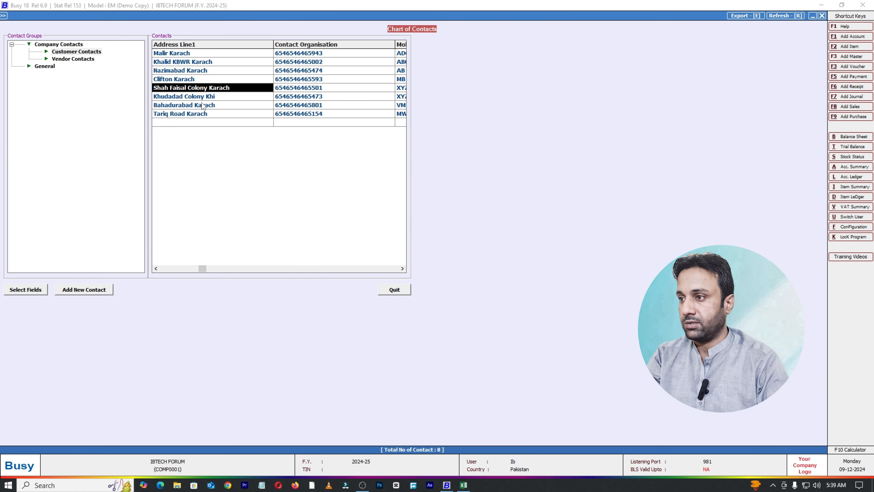